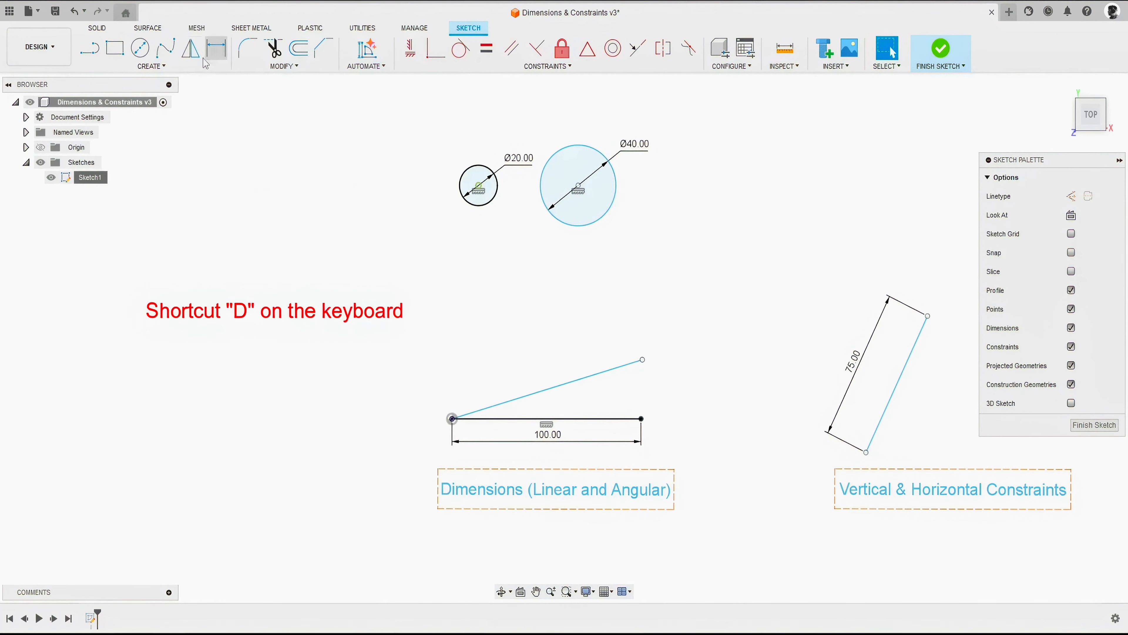
pyautogui.click(152, 66)
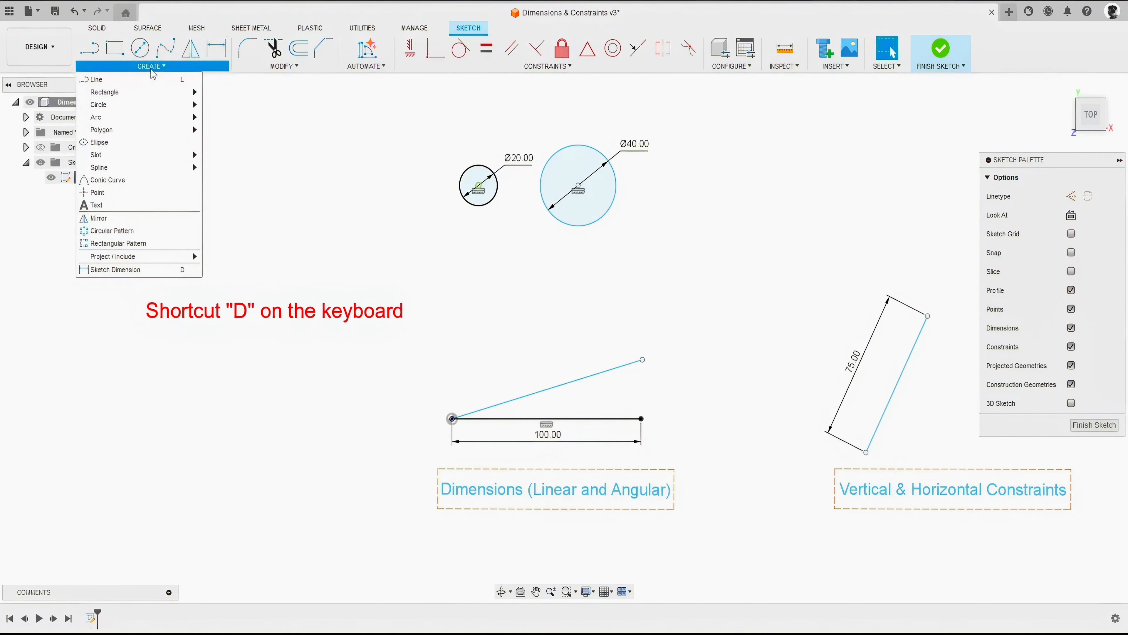
pyautogui.click(142, 272)
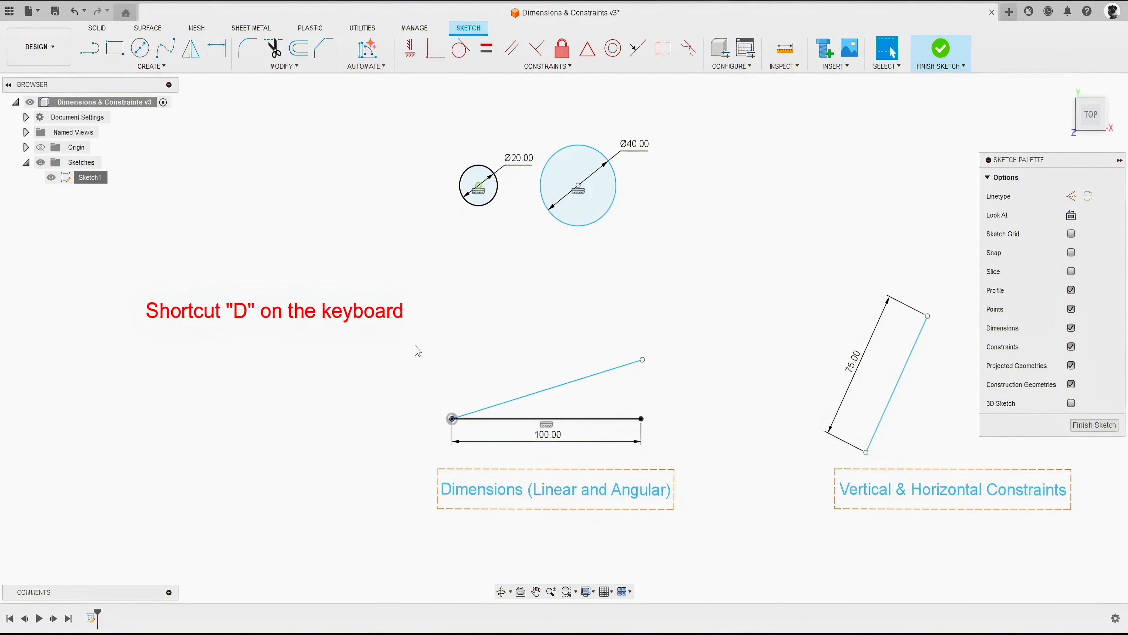
pyautogui.press('d')
pyautogui.scroll(3, 580, 443)
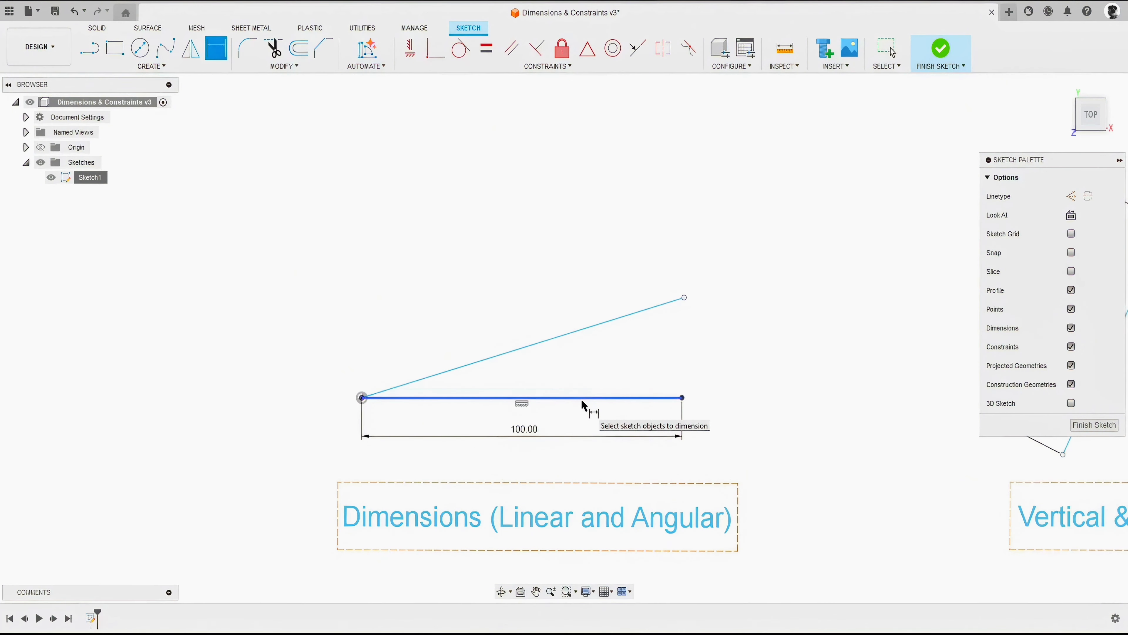
pyautogui.press('Escape')
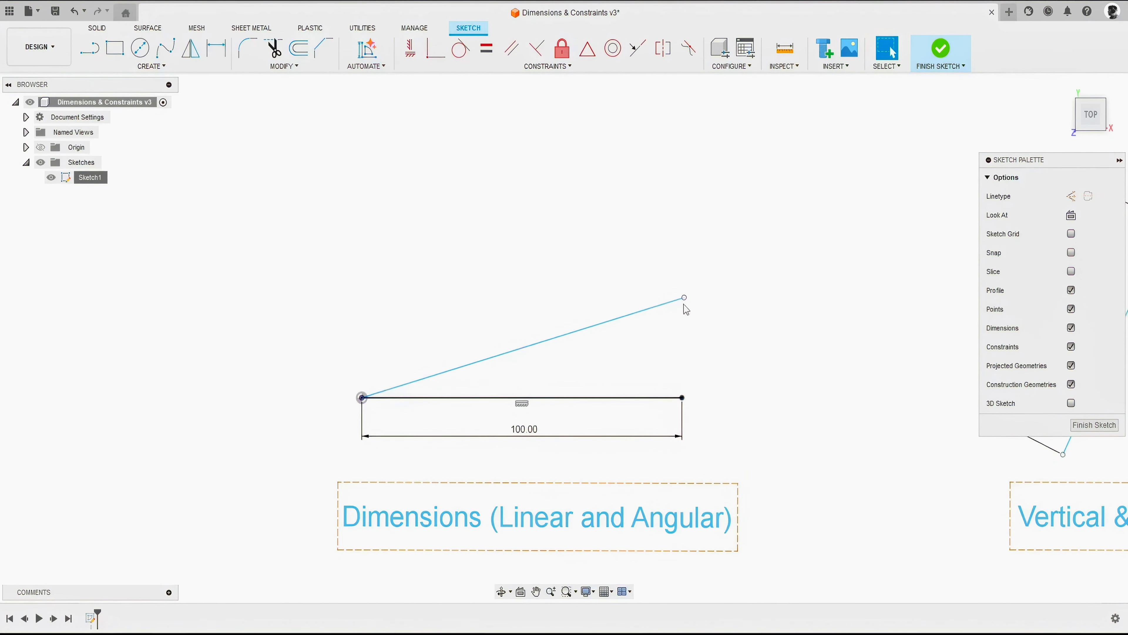
# - Reposition the sloped line's free endpoint and dimension the line's length as 100 mm
pyautogui.moveTo(686, 305)
pyautogui.mouseDown()
pyautogui.moveTo(672, 331)
pyautogui.moveTo(658, 330)
pyautogui.moveTo(617, 272)
pyautogui.moveTo(649, 300)
pyautogui.mouseUp()
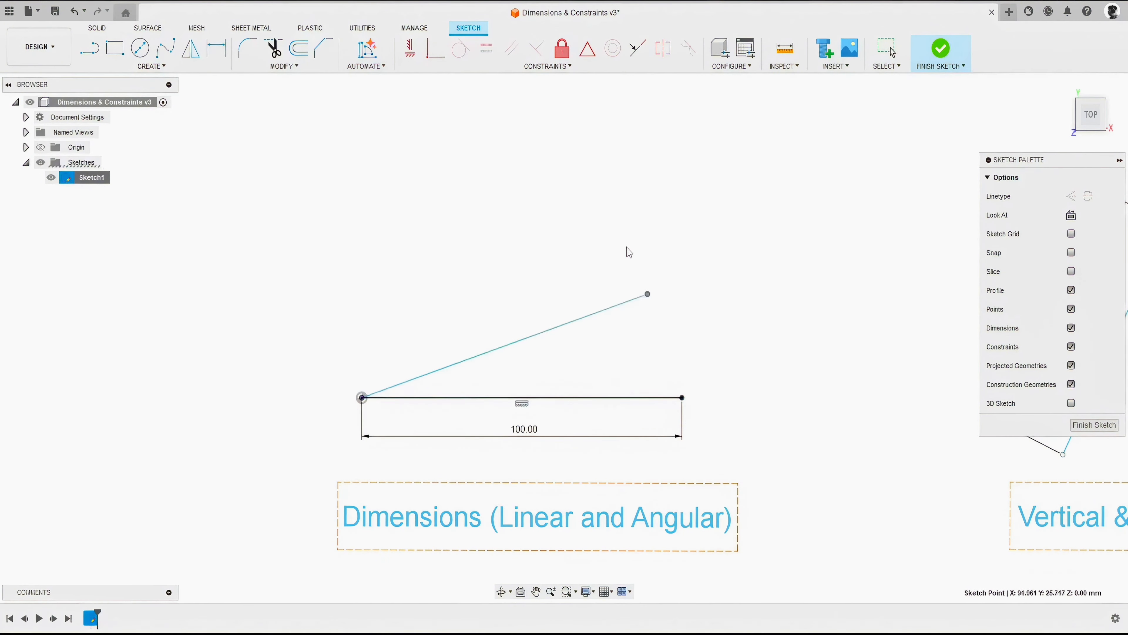
pyautogui.moveTo(629, 252); pyautogui.dragTo(684, 280)
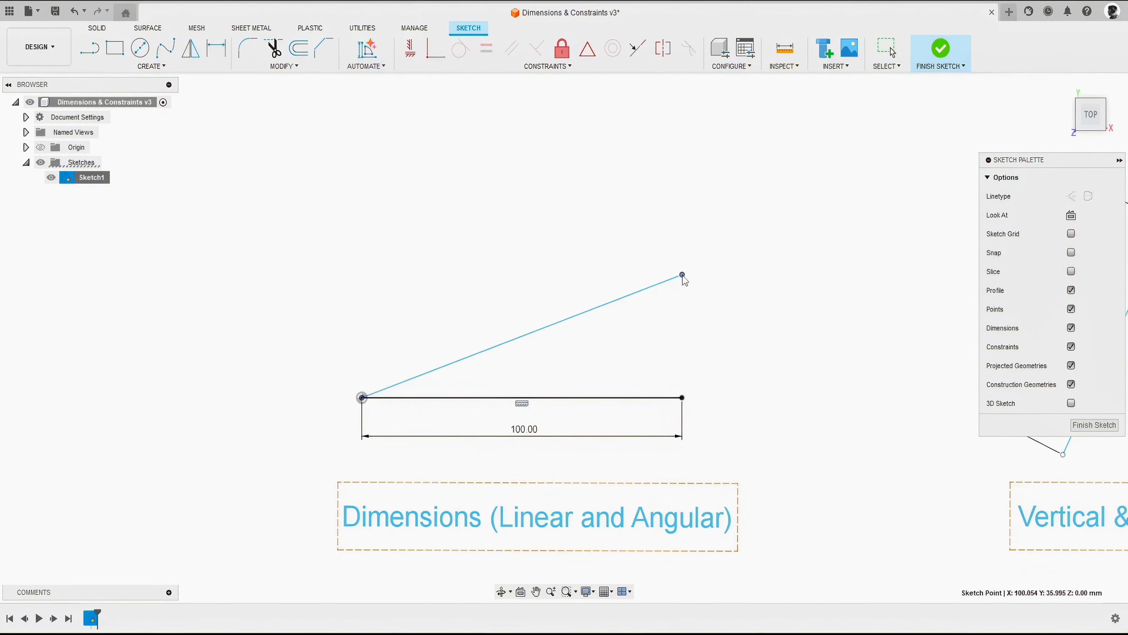
pyautogui.press('d')
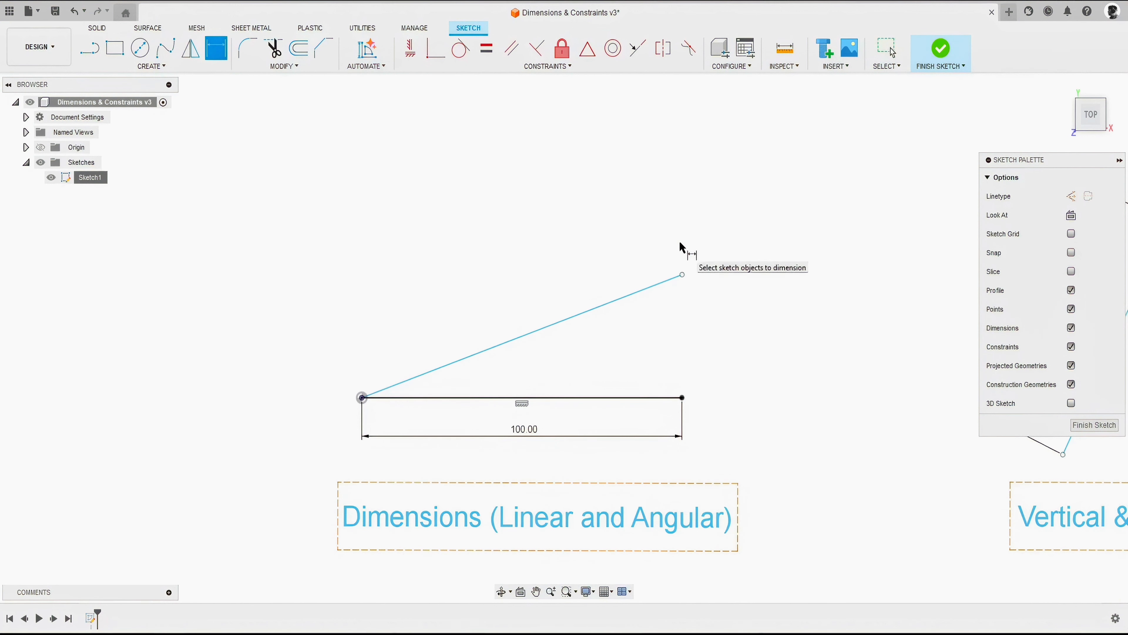
pyautogui.click(553, 324)
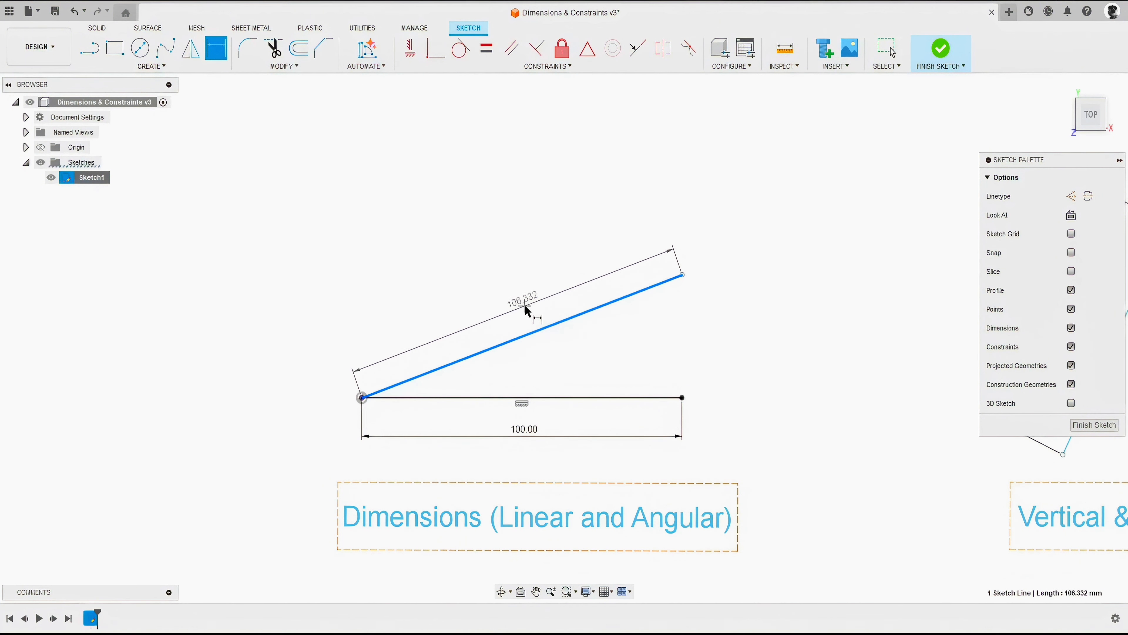
pyautogui.click(531, 304)
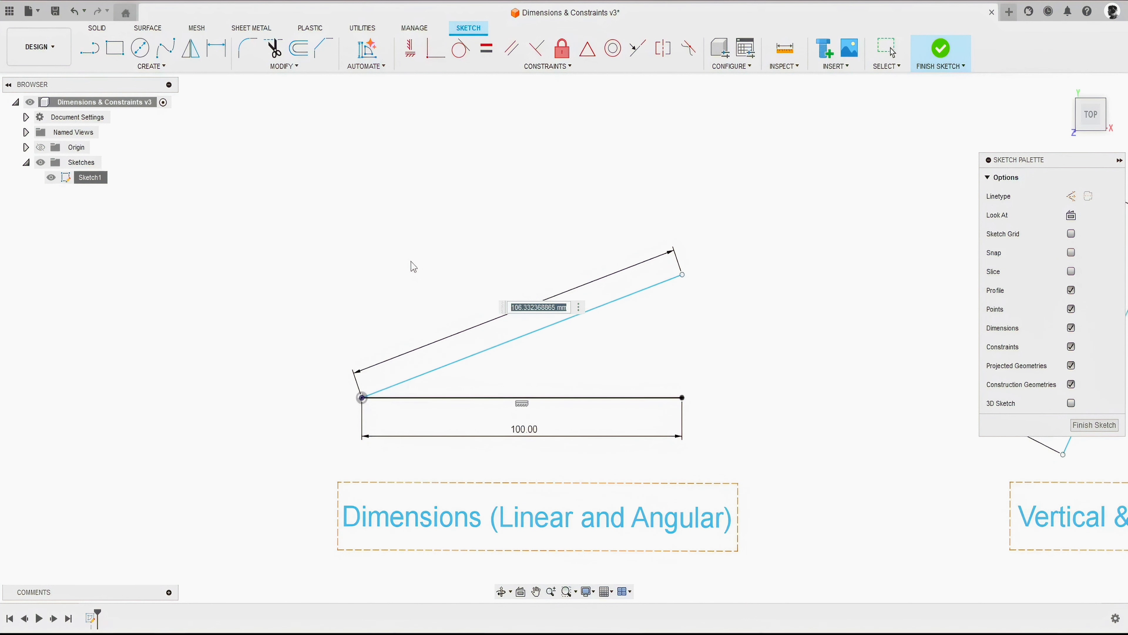
pyautogui.write('100')
pyautogui.press('Return')
pyautogui.rightClick(438, 189)
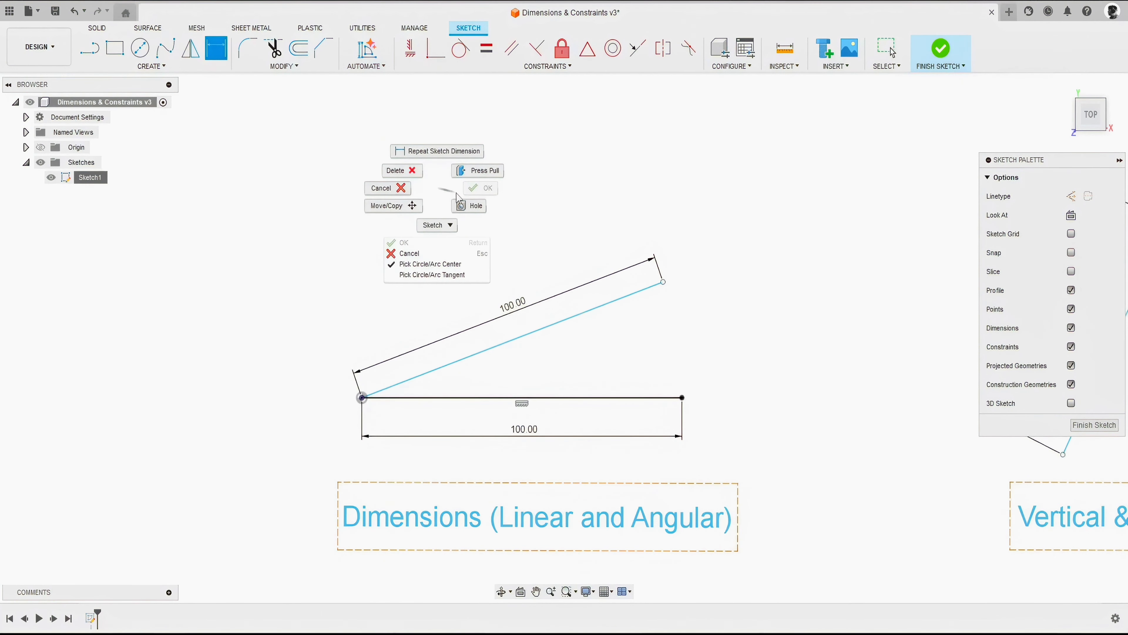
pyautogui.click(389, 189)
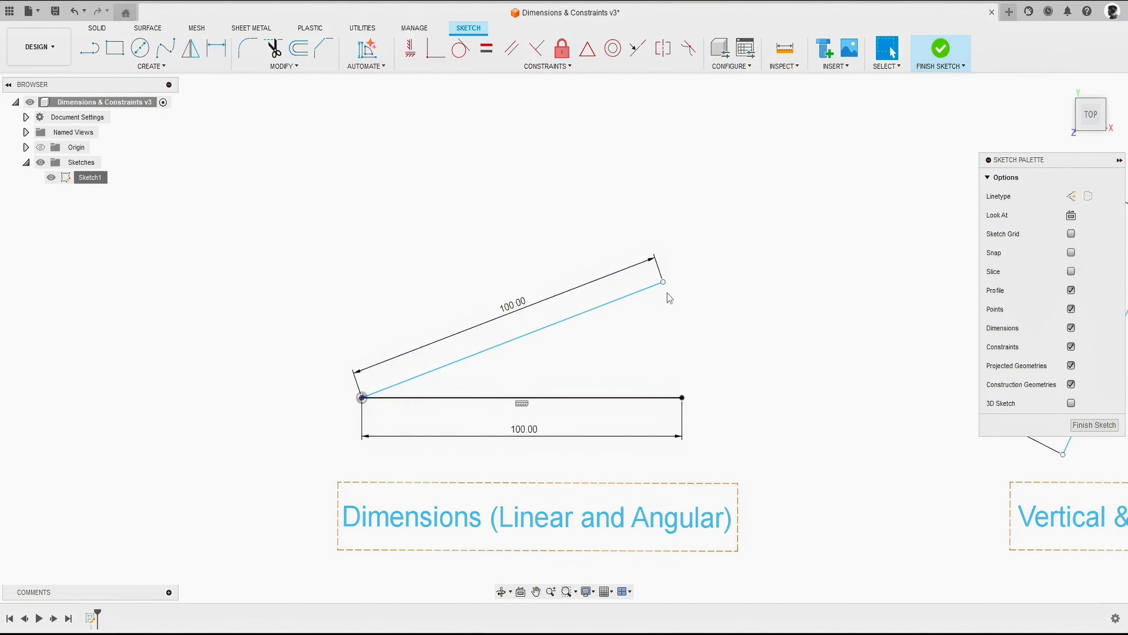
# - Swing the sloped line's free endpoint to another position and dimension its angle to the horizontal line as 30°
pyautogui.moveTo(663, 282); pyautogui.dragTo(589, 310)
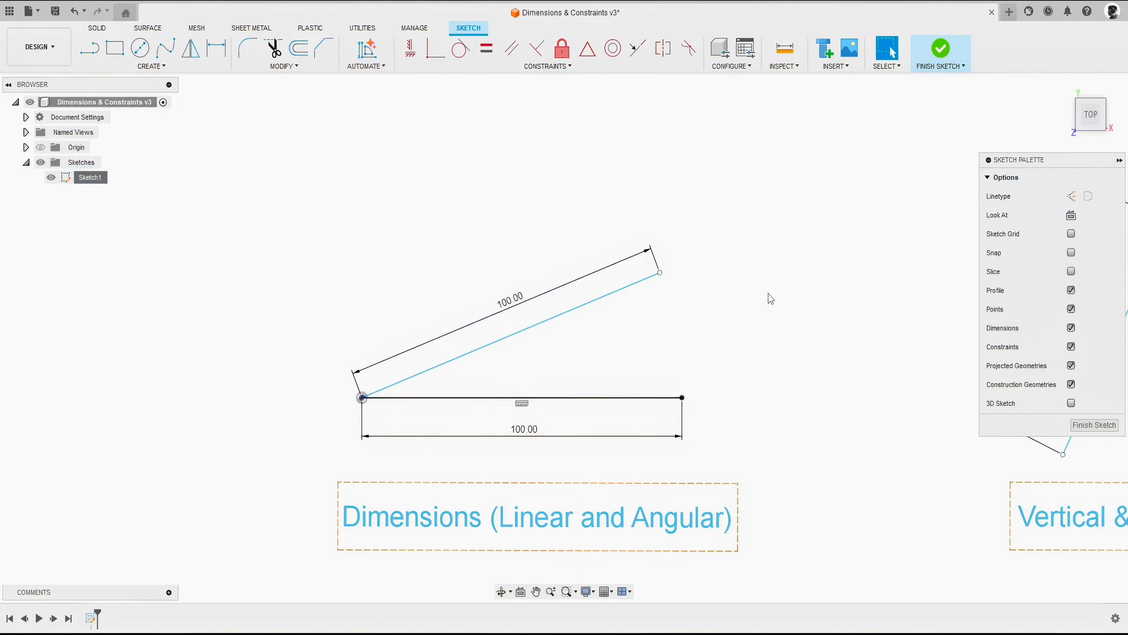
pyautogui.press('d')
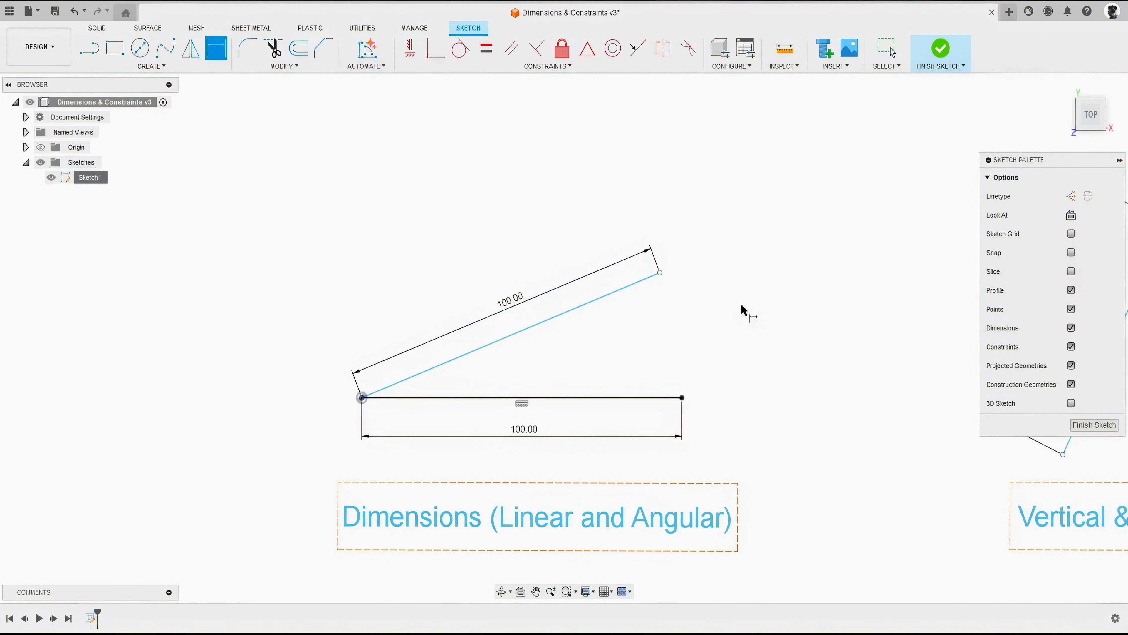
pyautogui.click(601, 299)
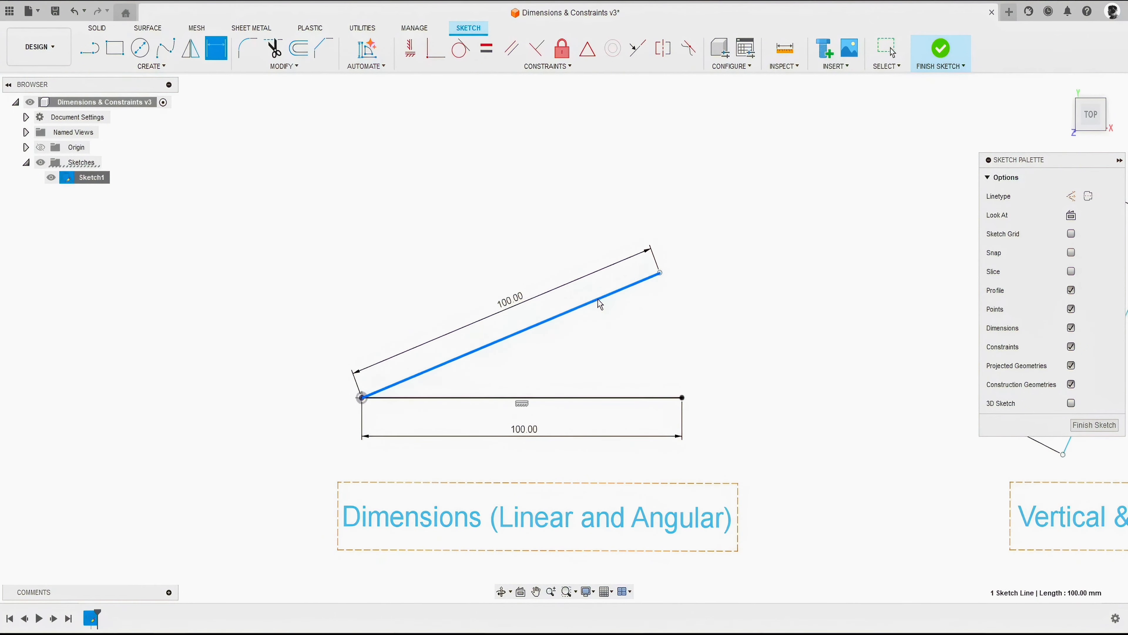
pyautogui.click(610, 398)
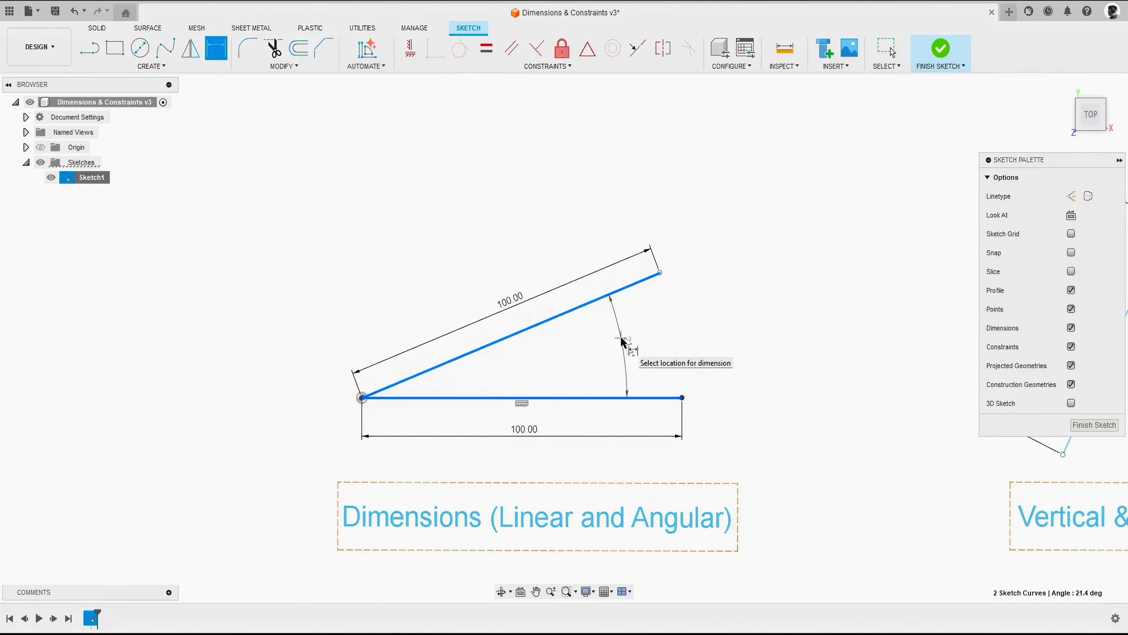
pyautogui.click(625, 348)
pyautogui.write('3')
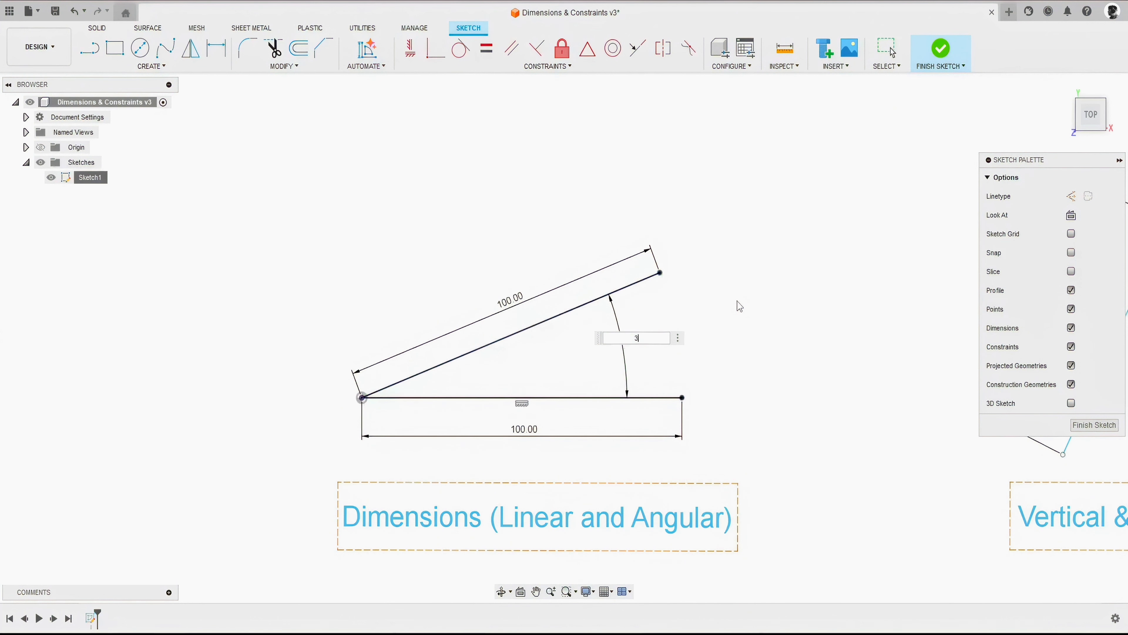
pyautogui.write('0')
pyautogui.press('Return')
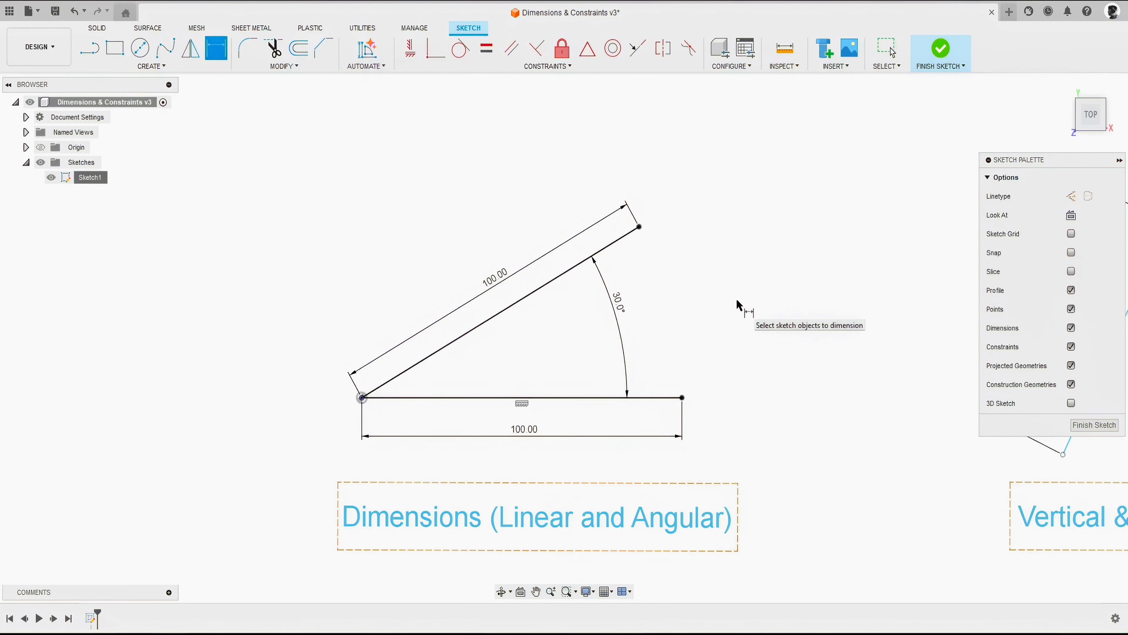
pyautogui.rightClick(739, 260)
pyautogui.click(696, 261)
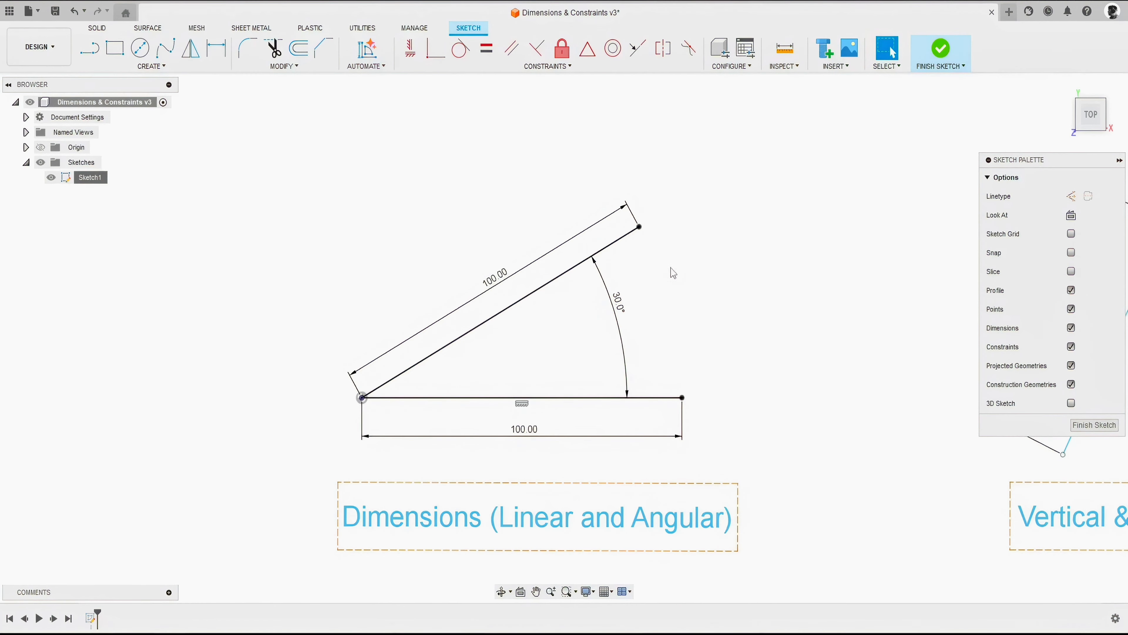
pyautogui.click(639, 227)
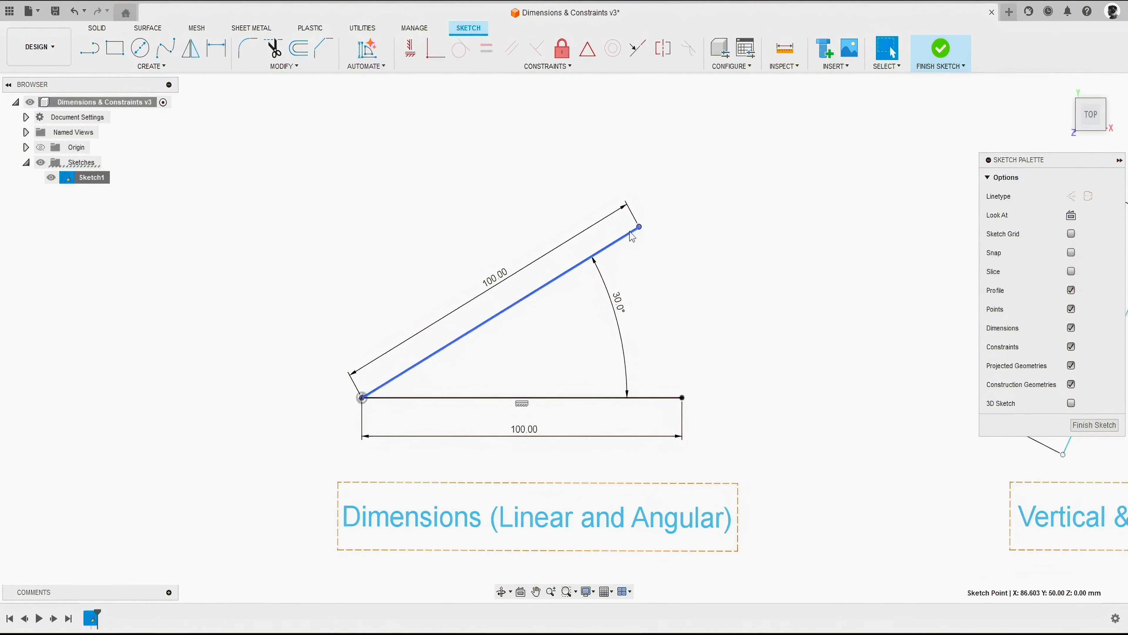
pyautogui.click(622, 236)
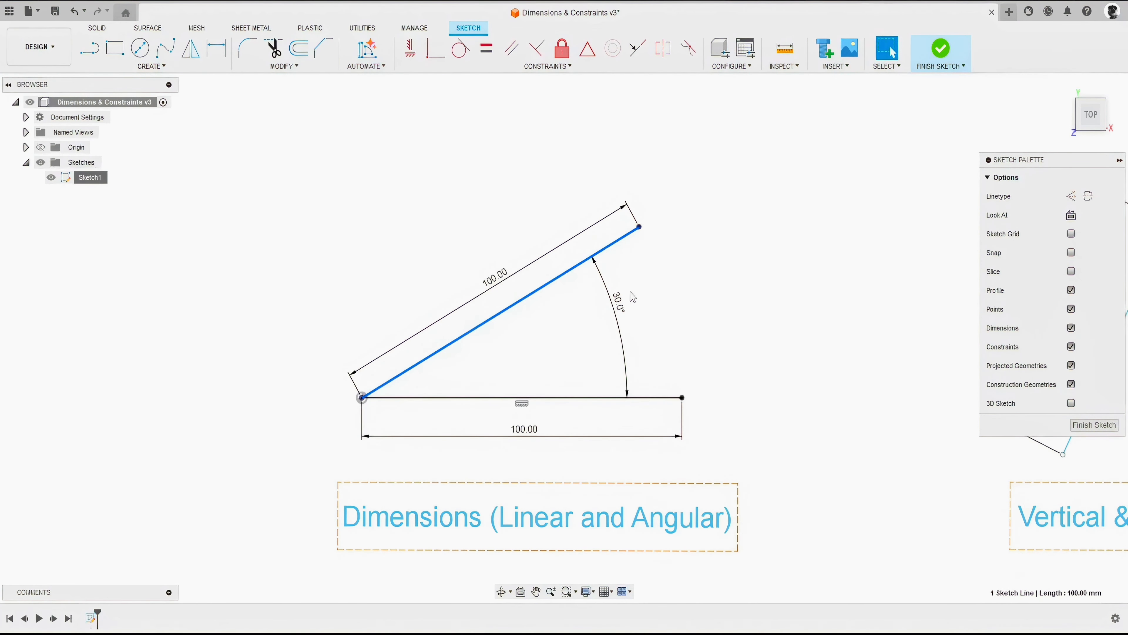
pyautogui.click(449, 174)
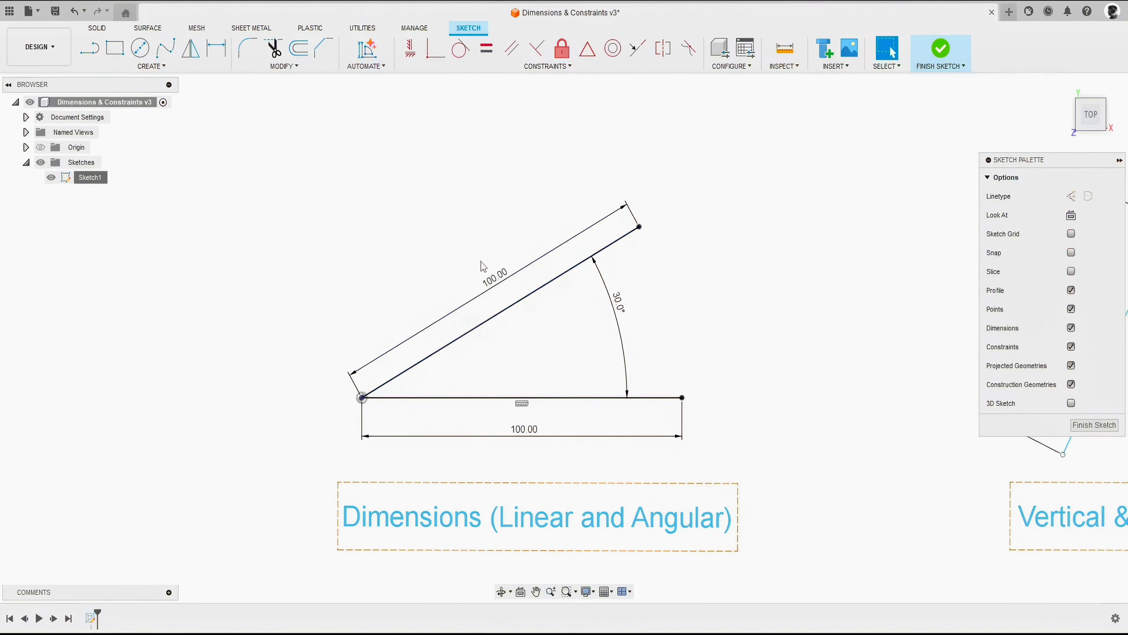
# - Set the angle between the two lines to 45° and the sloped line's length to 50 mm
pyautogui.doubleClick(619, 304)
pyautogui.write('45')
pyautogui.press('Return')
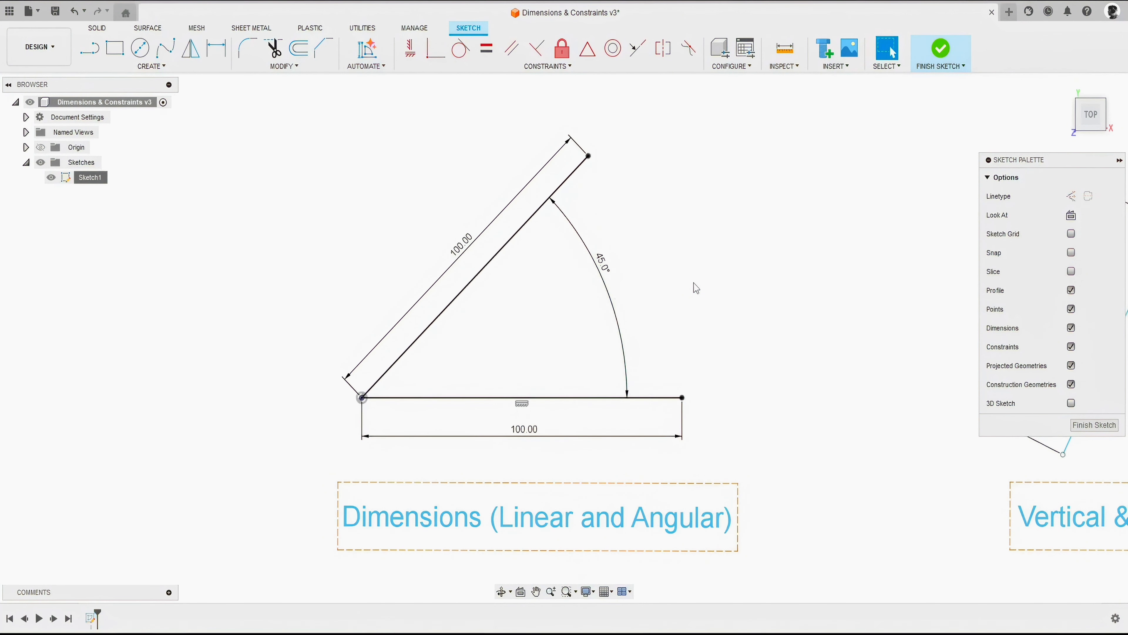
pyautogui.doubleClick(462, 246)
pyautogui.write('50')
pyautogui.press('Return')
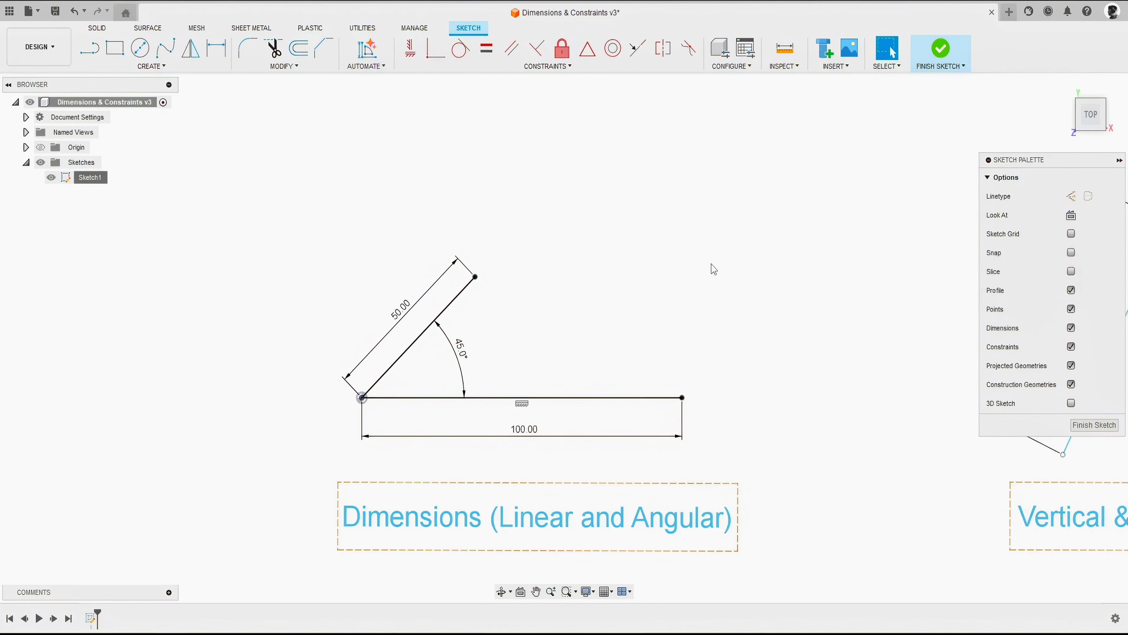
# - Undo the last length and angle changes on the sloped line
pyautogui.hotkey('ctrl', 'z')
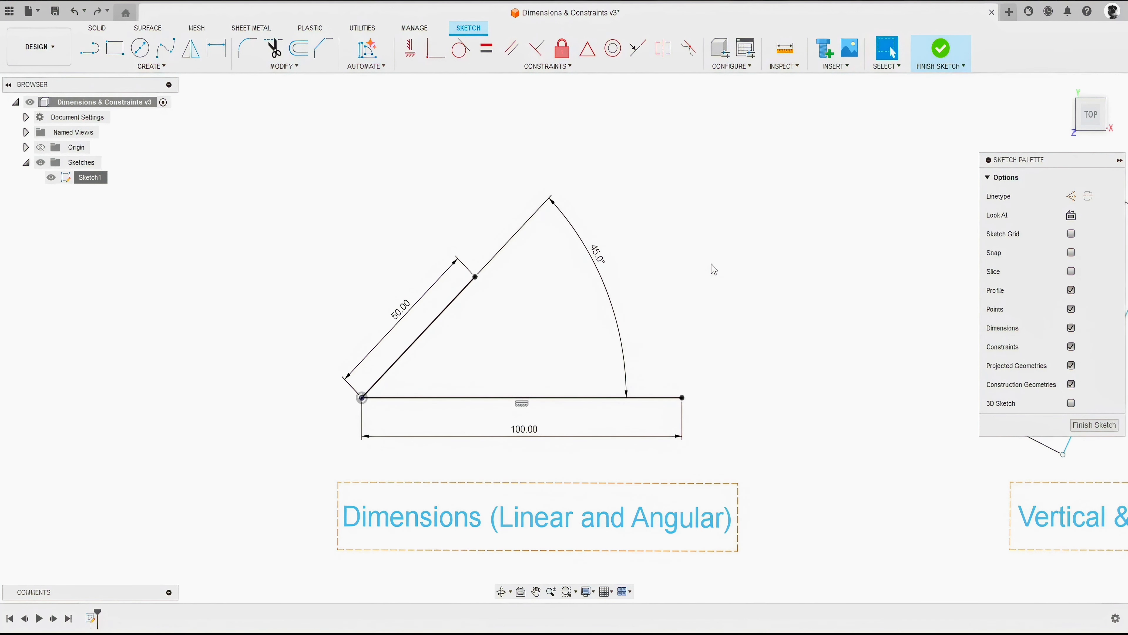
pyautogui.hotkey('ctrl', 'z')
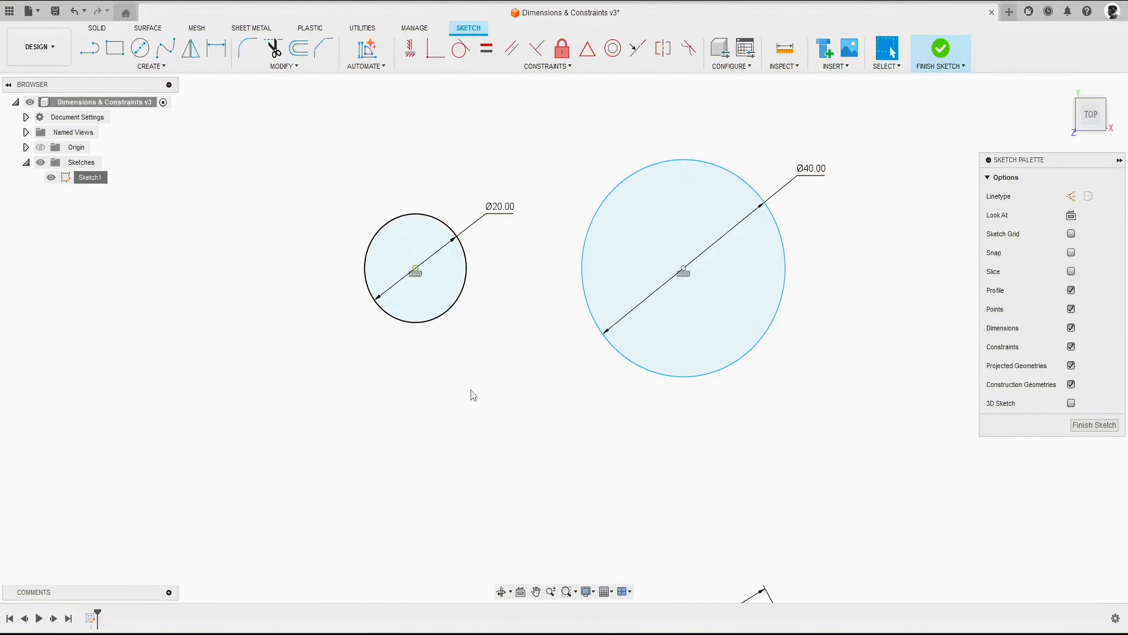
# - Dimension the horizontal distance between the centres of the small and large circles as 100 mm
pyautogui.press('d')
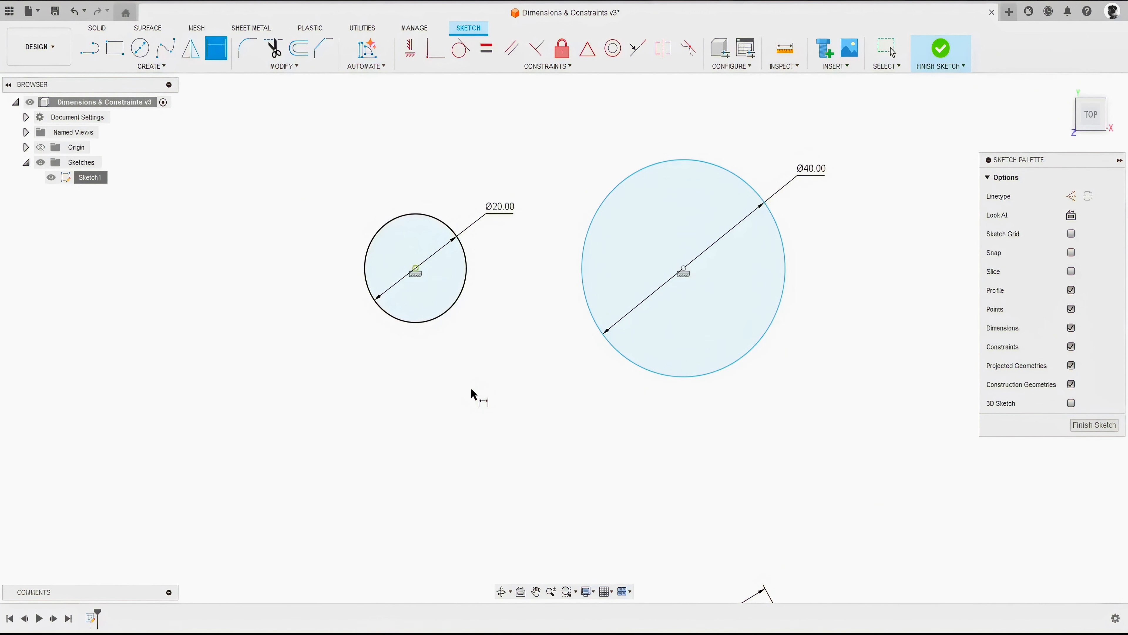
pyautogui.click(417, 270)
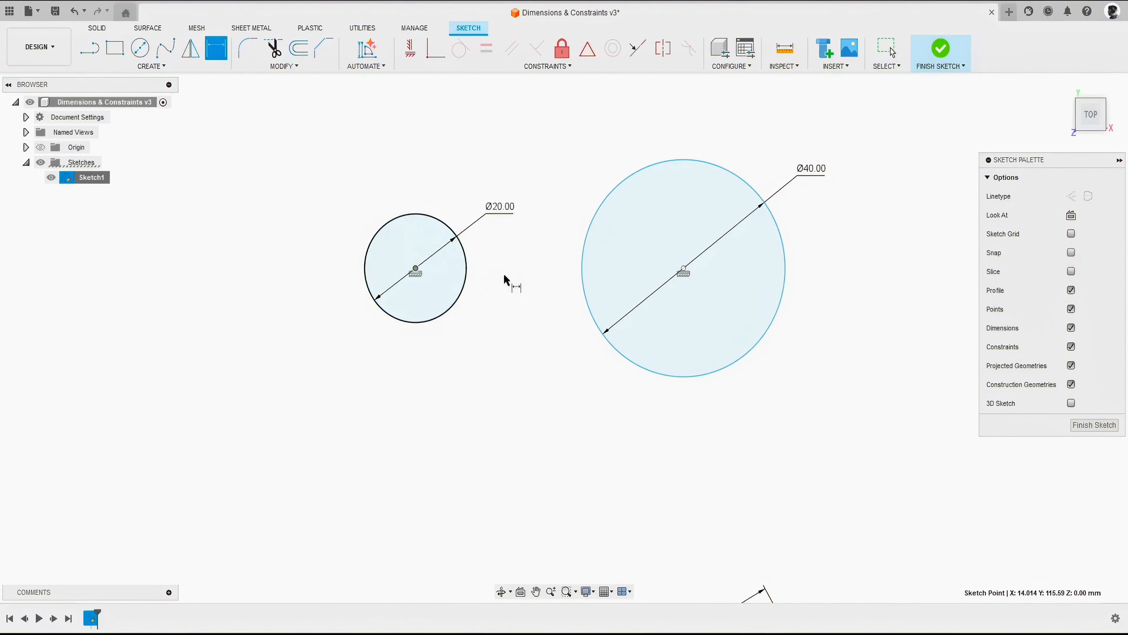
pyautogui.click(684, 270)
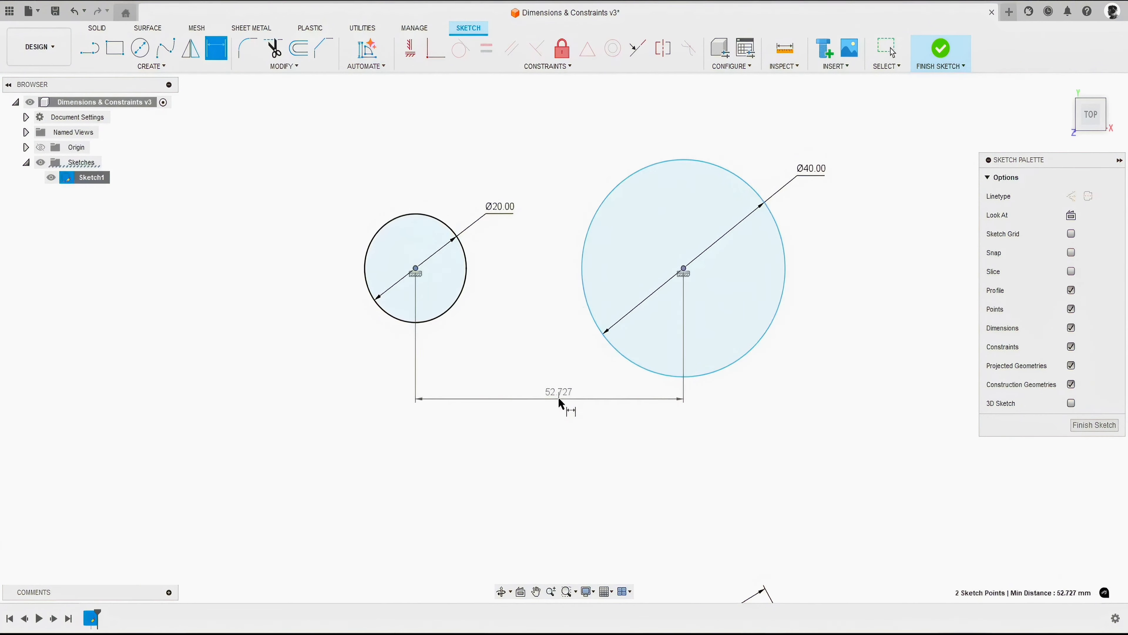
pyautogui.click(565, 407)
pyautogui.write('100')
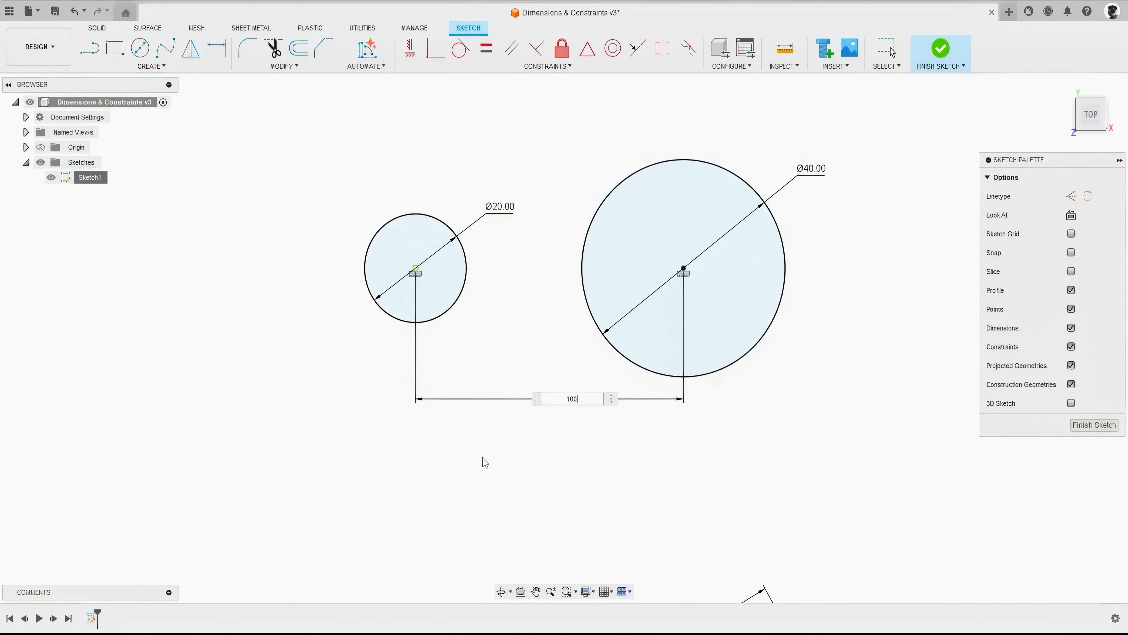
pyautogui.press('Return')
pyautogui.press('Escape')
pyautogui.scroll(-3, 369, 427)
pyautogui.moveTo(558, 362); pyautogui.dragTo(529, 362, button='middle')
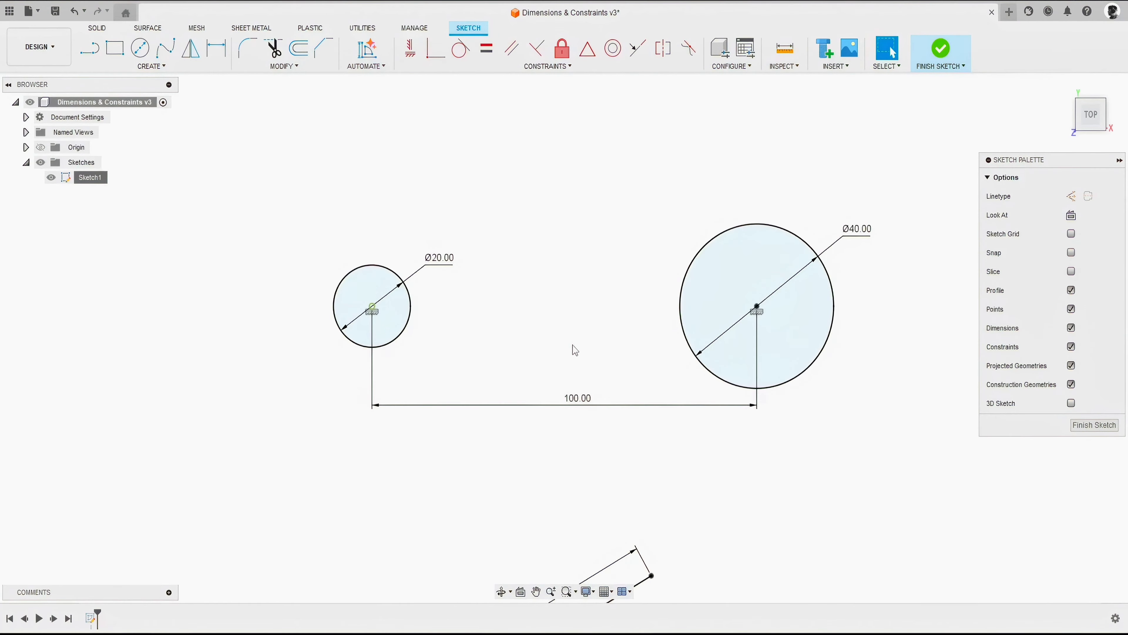
pyautogui.doubleClick(574, 398)
pyautogui.press('Escape')
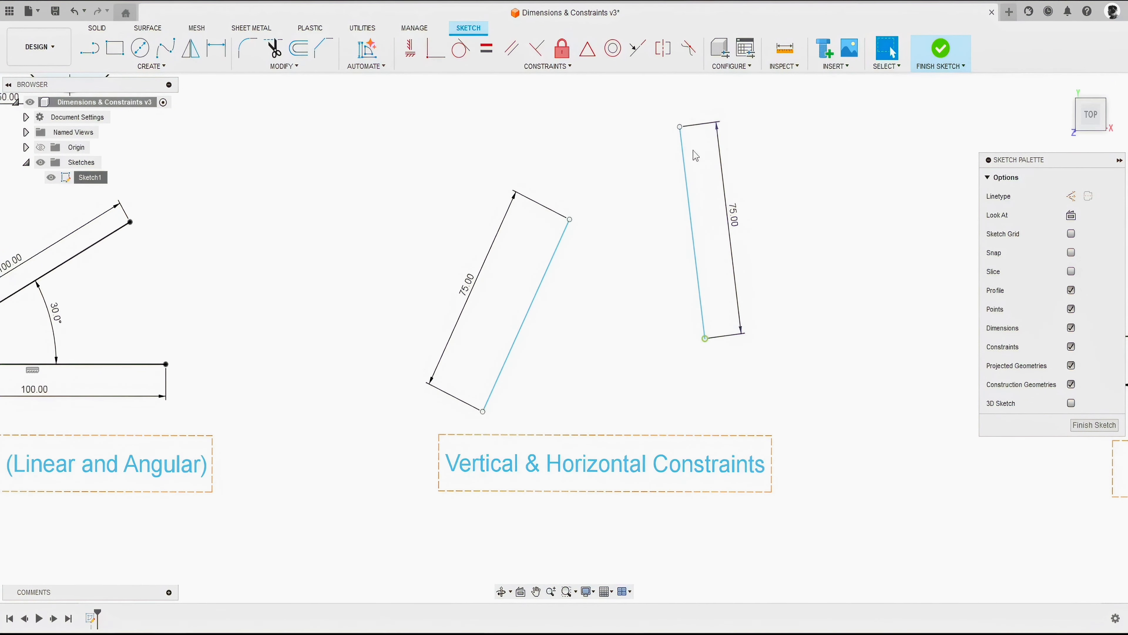
pyautogui.click(563, 243)
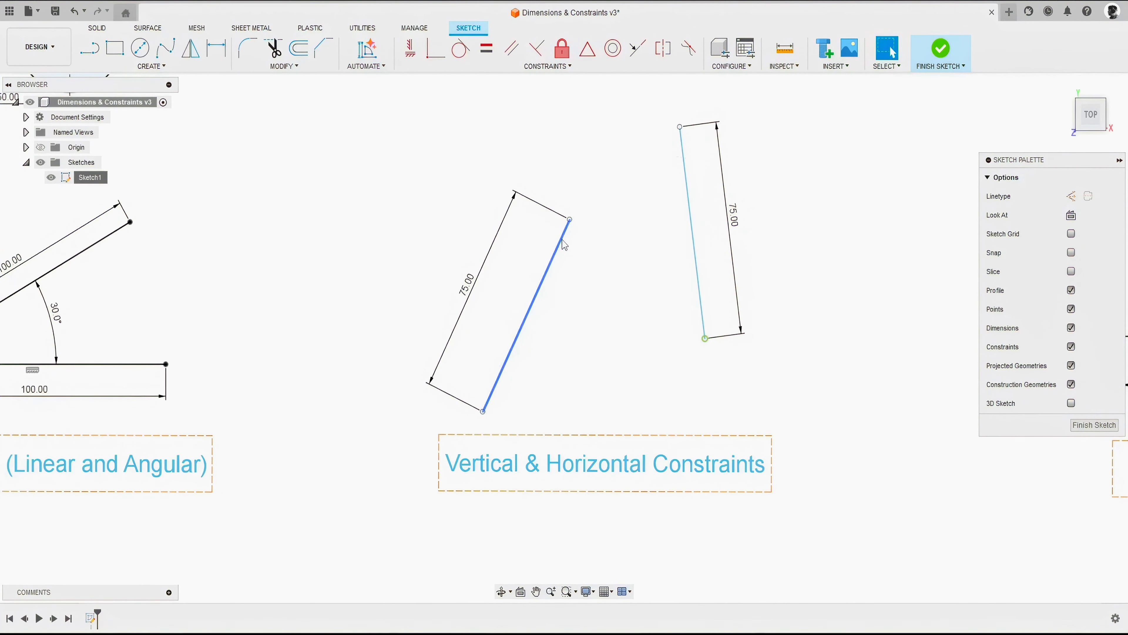
pyautogui.click(563, 244)
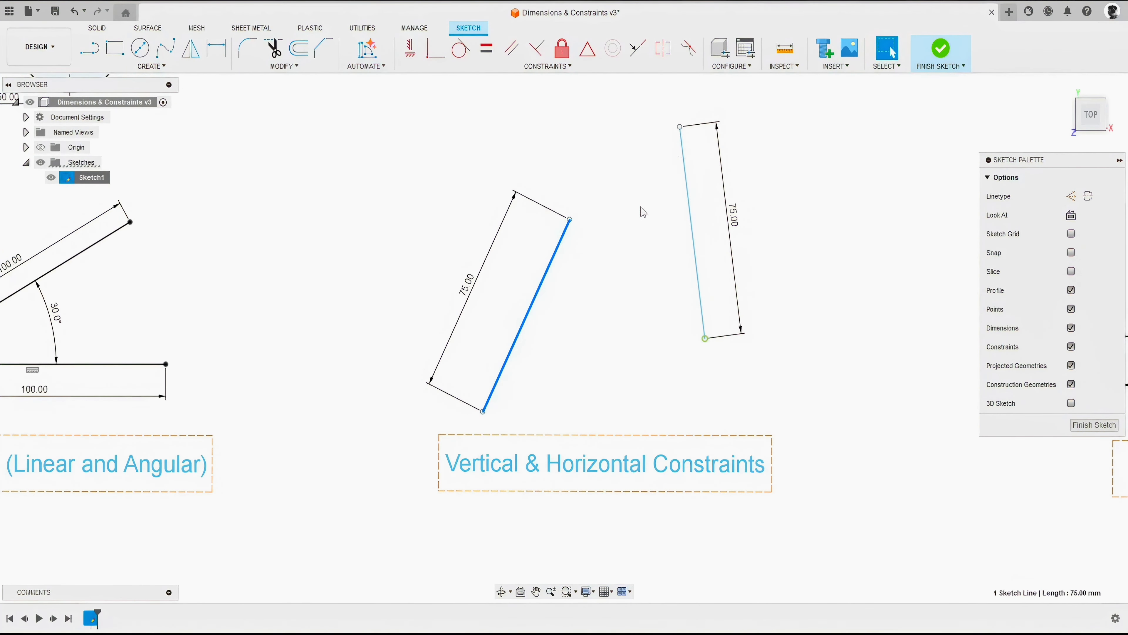
pyautogui.click(636, 314)
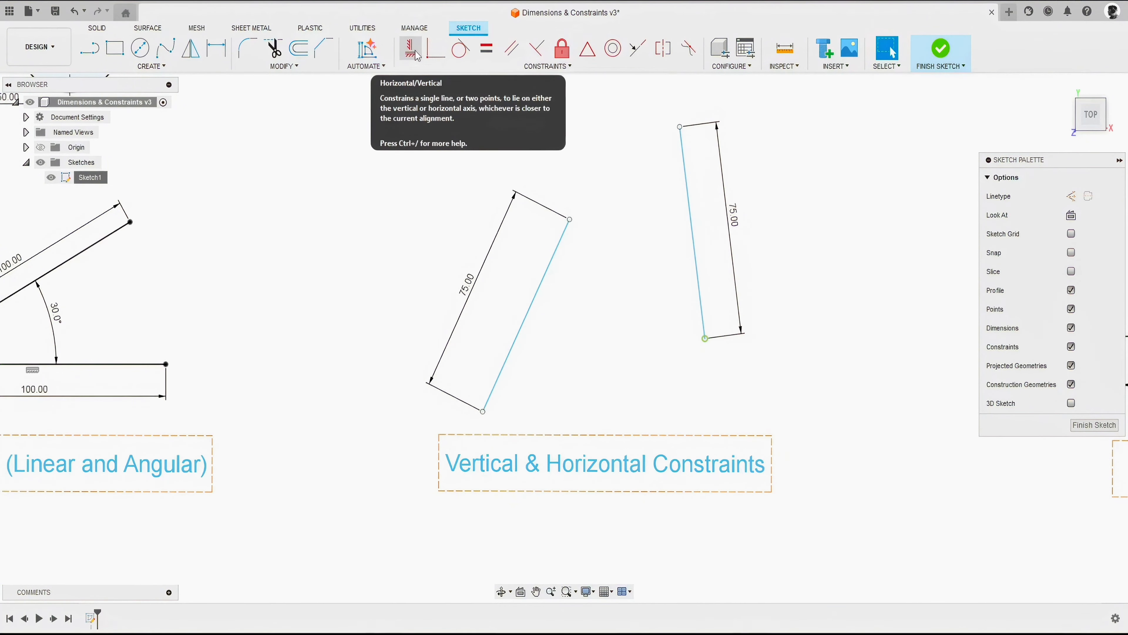
# - Apply a Horizontal/Vertical constraint to the left sloped 75 mm line to make it vertical
pyautogui.click(542, 68)
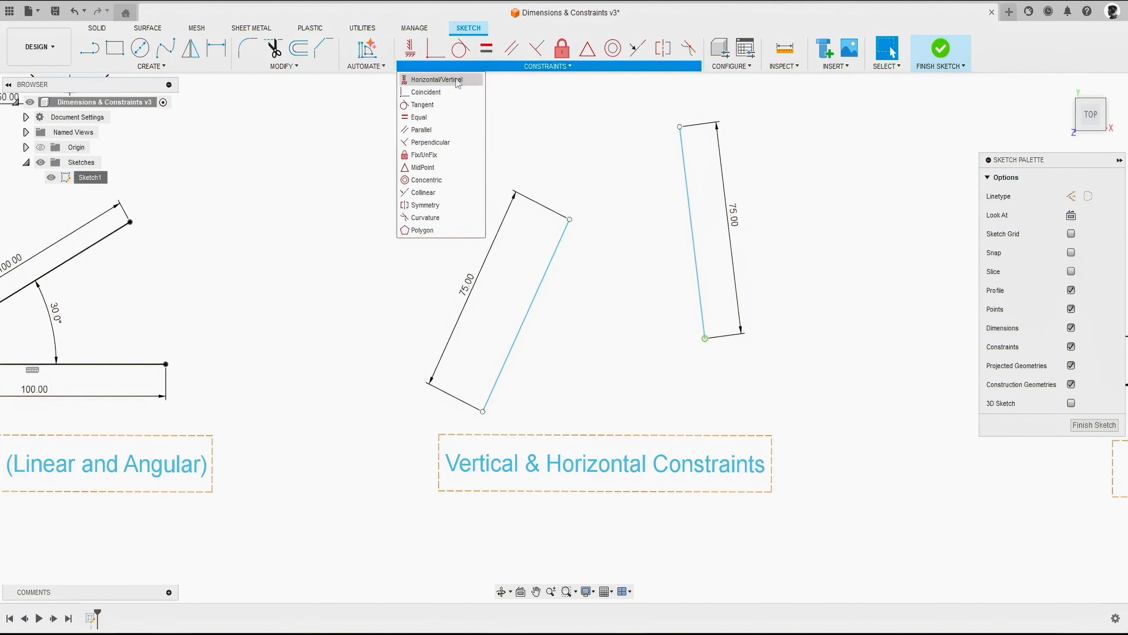
pyautogui.click(430, 80)
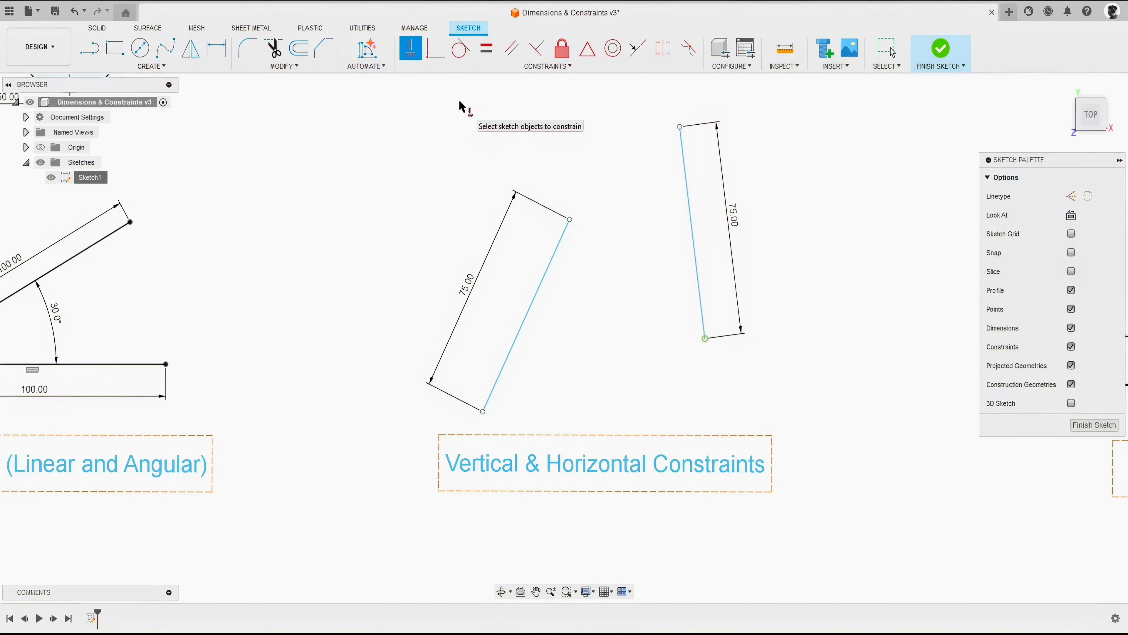
pyautogui.click(563, 243)
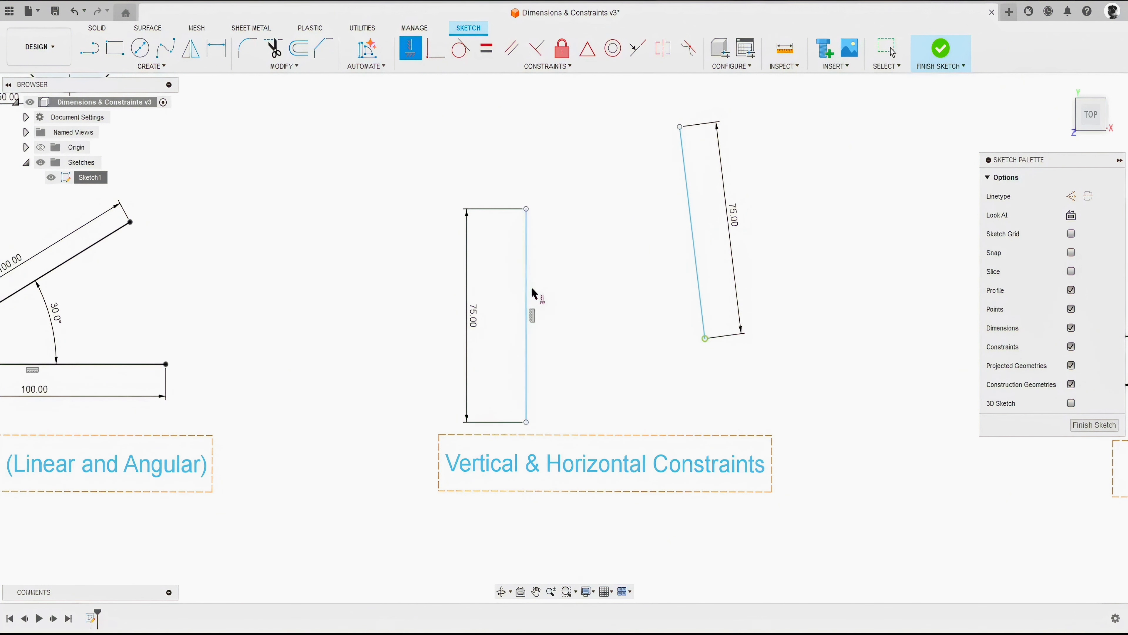
pyautogui.scroll(2, 532, 316)
pyautogui.scroll(2, 533, 318)
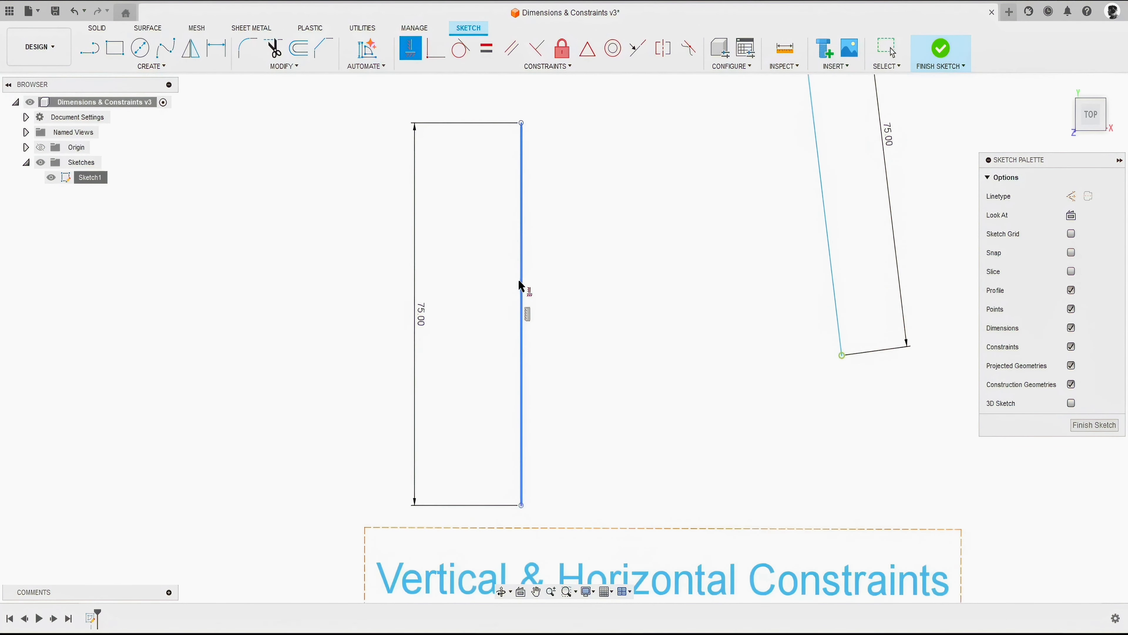
pyautogui.scroll(-3, 522, 324)
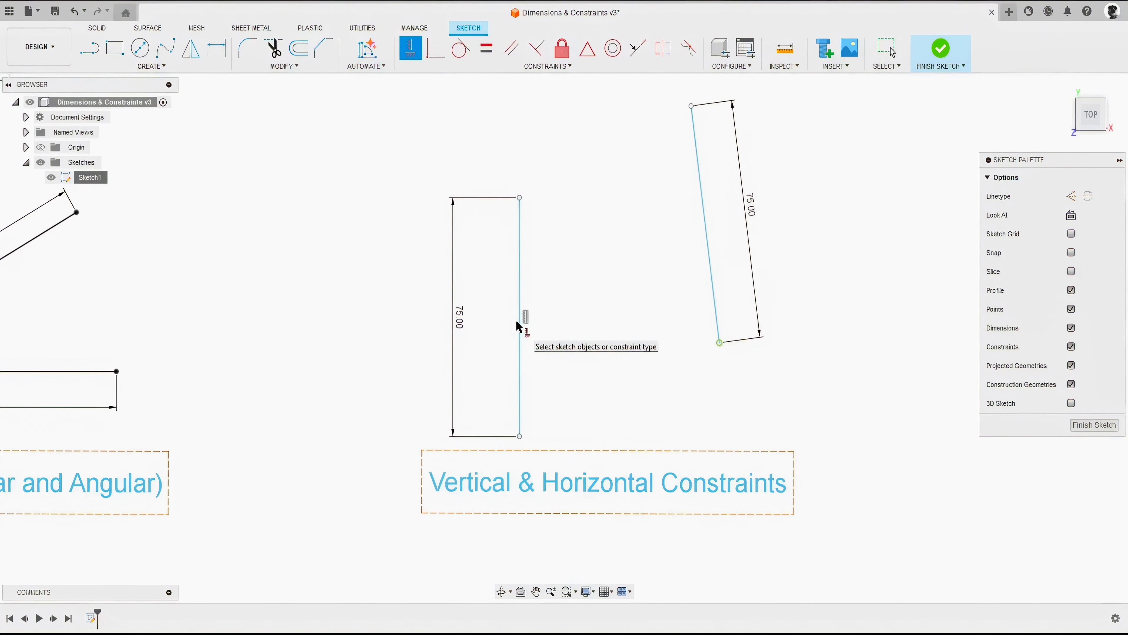
# - Constrain the right 75 mm line to vertical with the same Horizontal/Vertical constraint
pyautogui.click(706, 252)
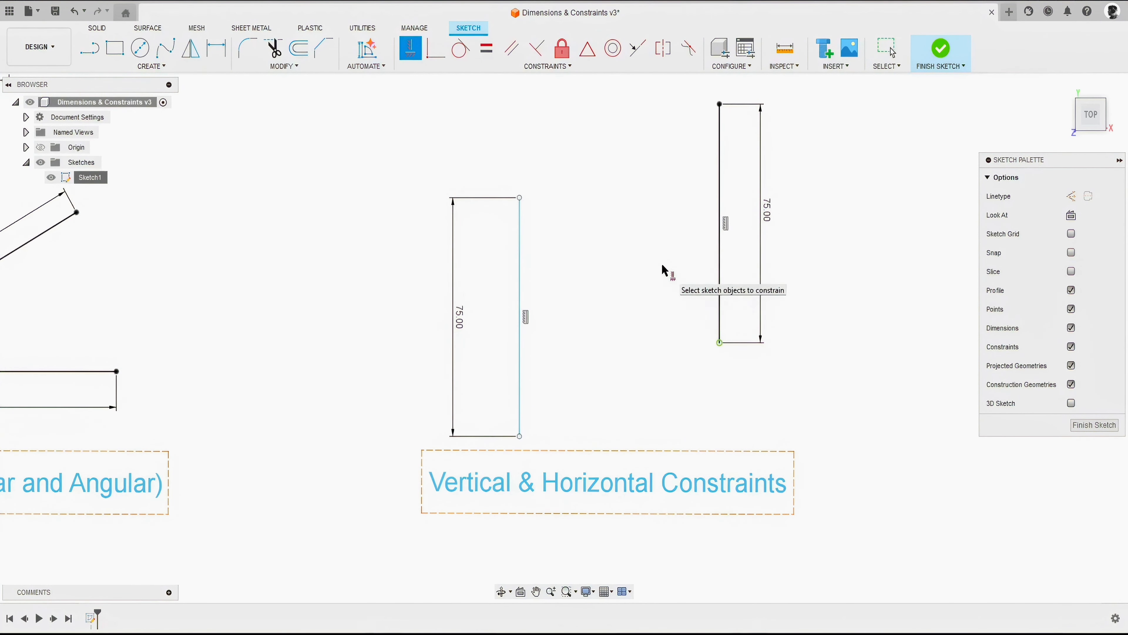
pyautogui.rightClick(615, 225)
pyautogui.click(646, 226)
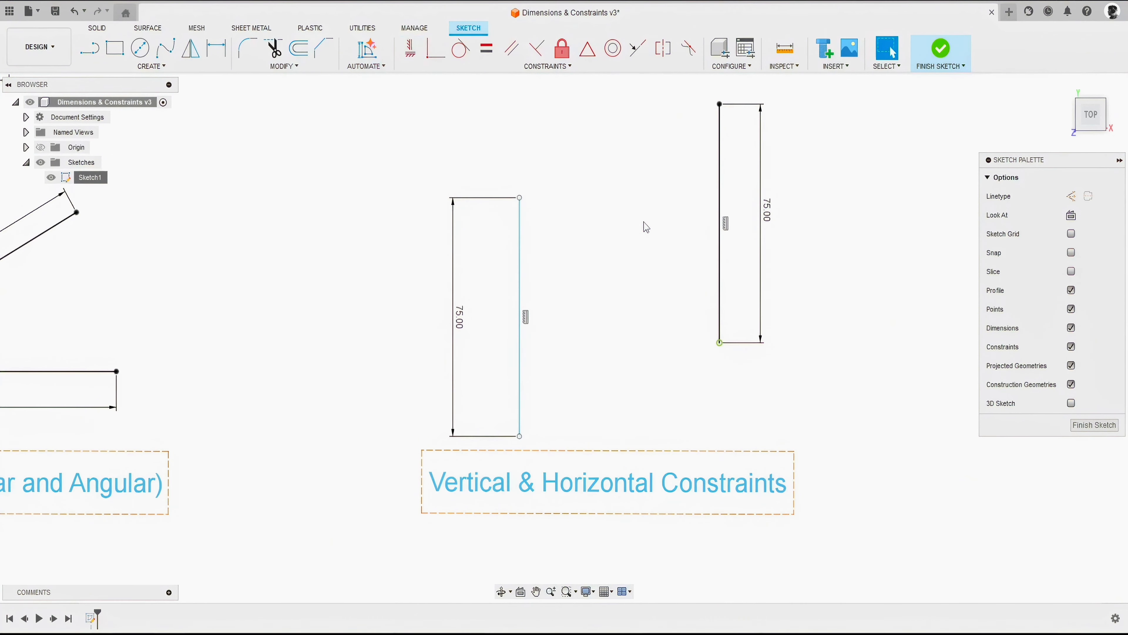
pyautogui.click(524, 322)
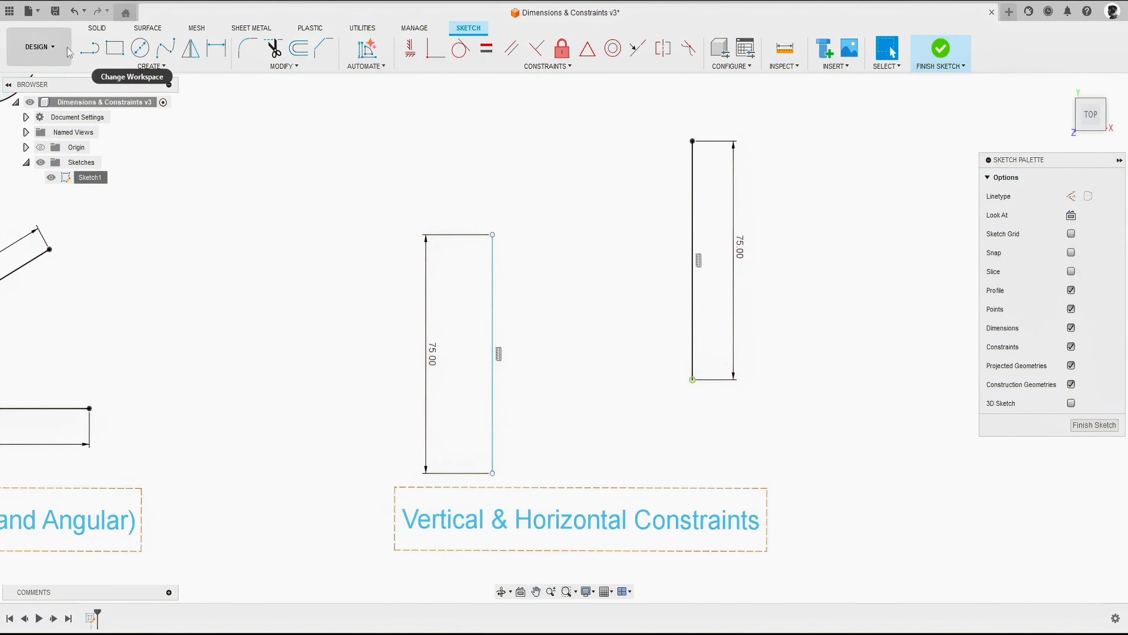
# - Sketch a slightly sloped line above the left vertical line and constrain it to horizontal
pyautogui.click(89, 48)
pyautogui.click(441, 182)
pyautogui.click(661, 151)
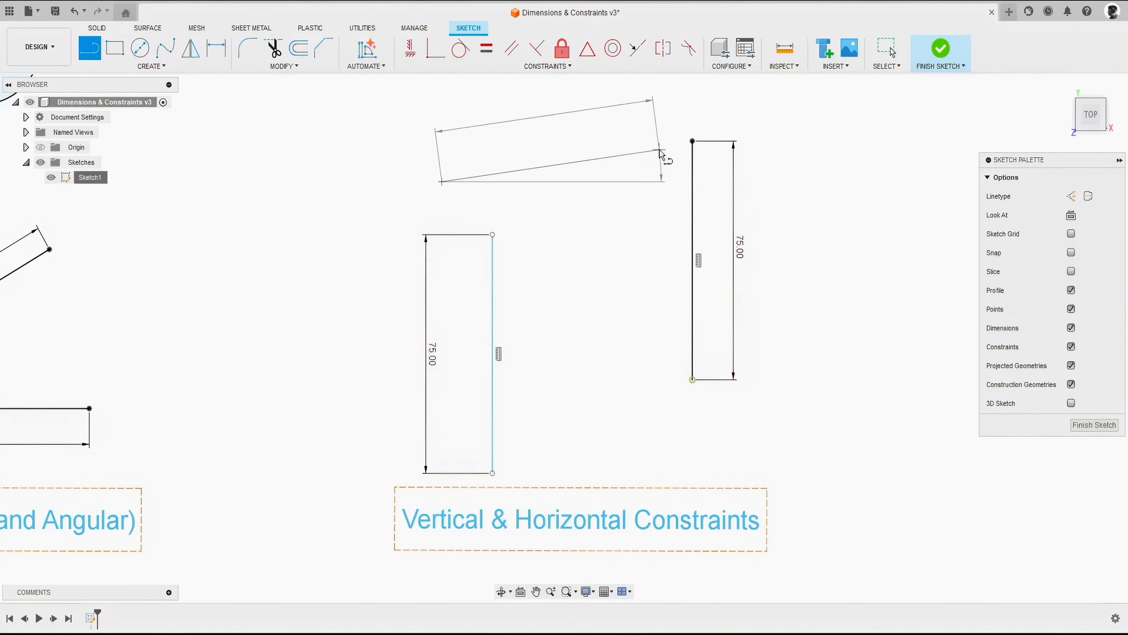
pyautogui.rightClick(660, 151)
pyautogui.click(675, 127)
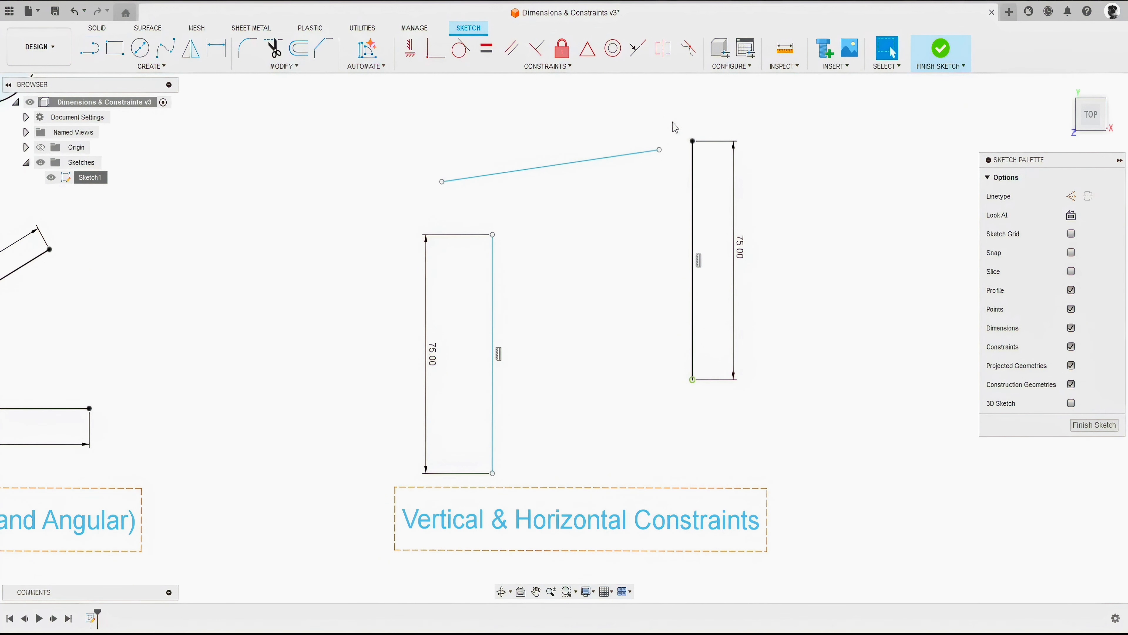
pyautogui.click(413, 48)
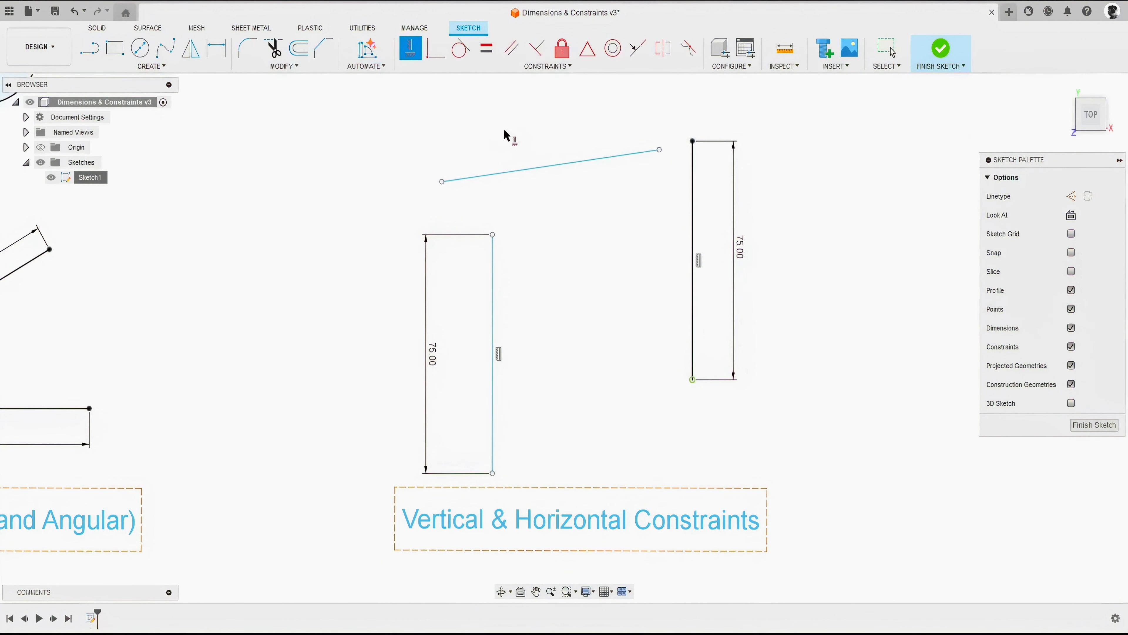
pyautogui.click(574, 162)
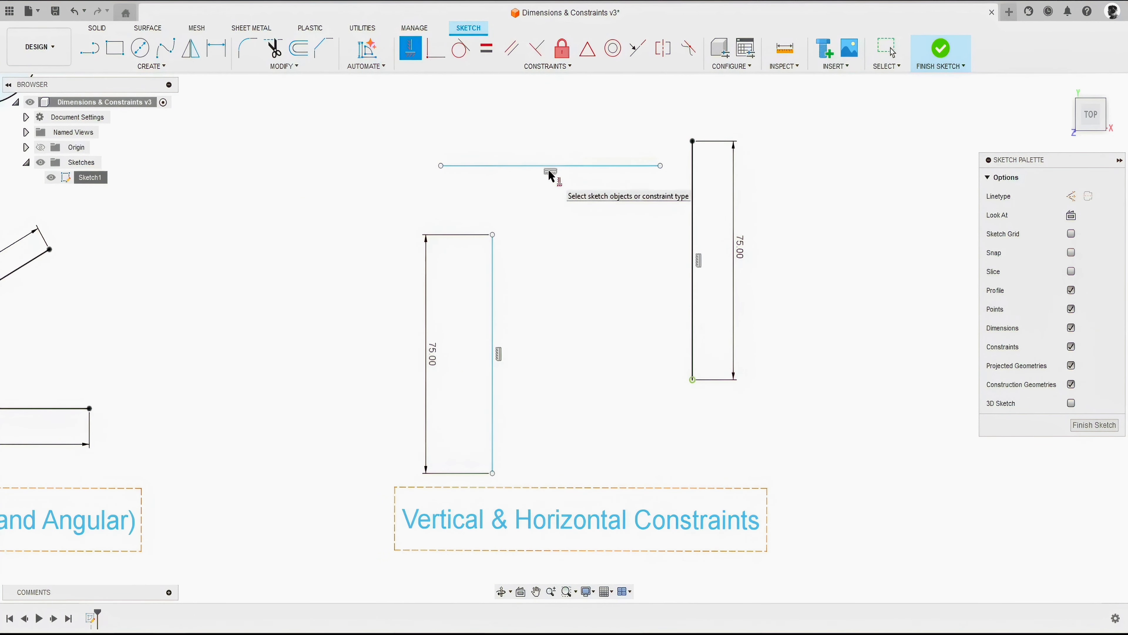
# - Sketch a sloped line between the two vertical lines, swing its upper endpoint down, and delete the line
pyautogui.click(89, 49)
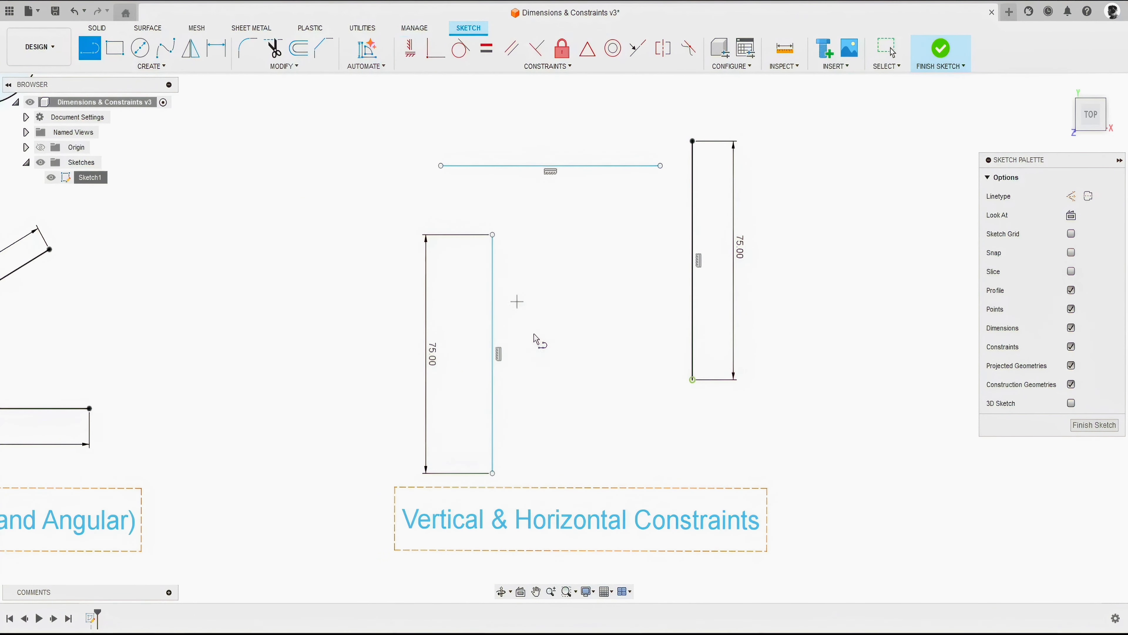
pyautogui.click(543, 357)
pyautogui.click(608, 213)
pyautogui.press('Escape')
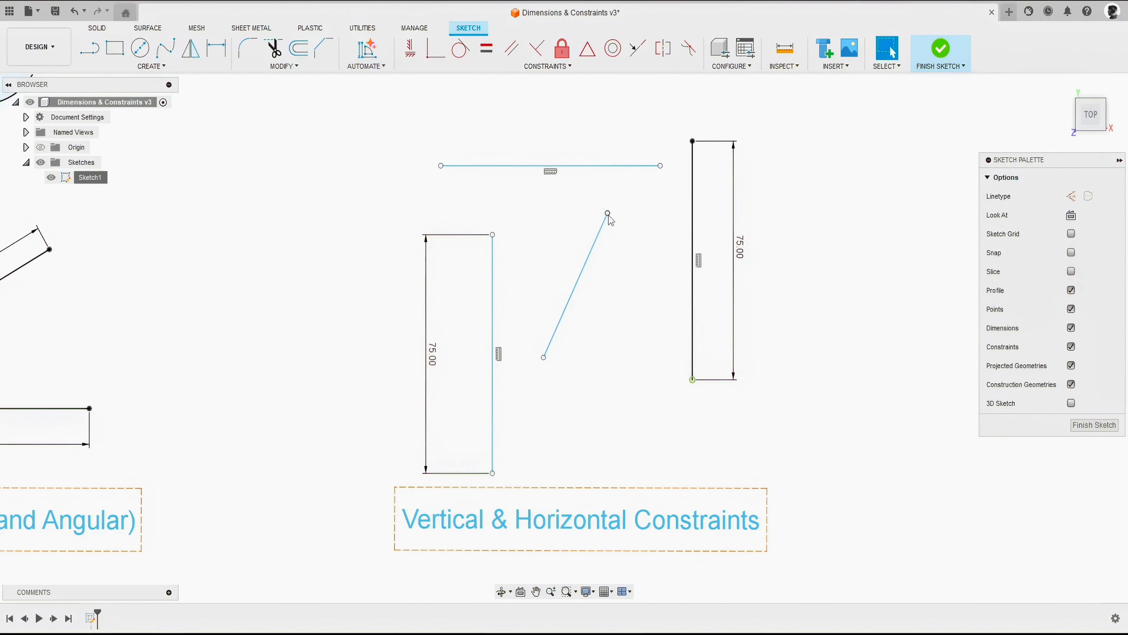
pyautogui.moveTo(608, 213); pyautogui.dragTo(673, 336)
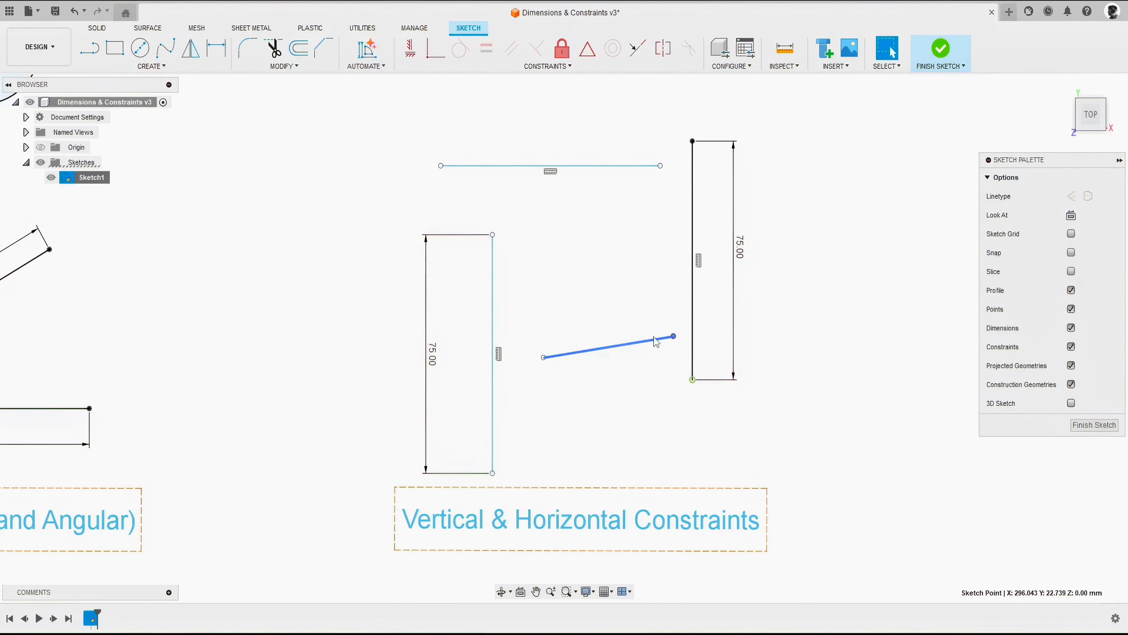
pyautogui.press('Delete')
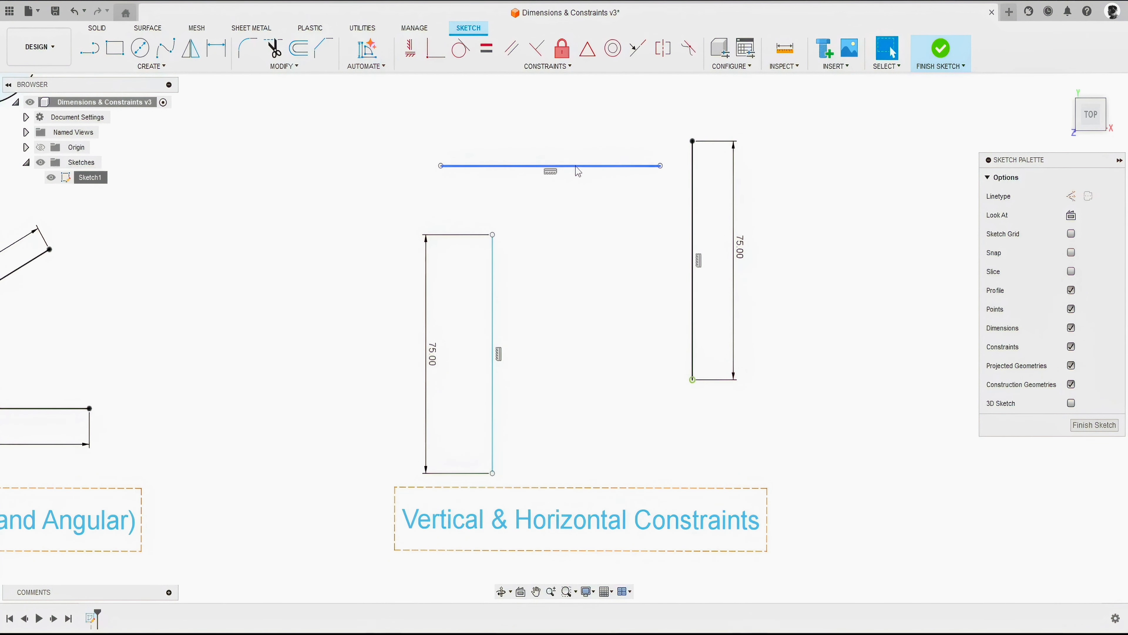
# - Move the horizontal line upward and align the top endpoints of the two vertical lines with a Horizontal/Vertical constraint
pyautogui.moveTo(577, 168); pyautogui.dragTo(599, 111)
pyautogui.click(572, 181)
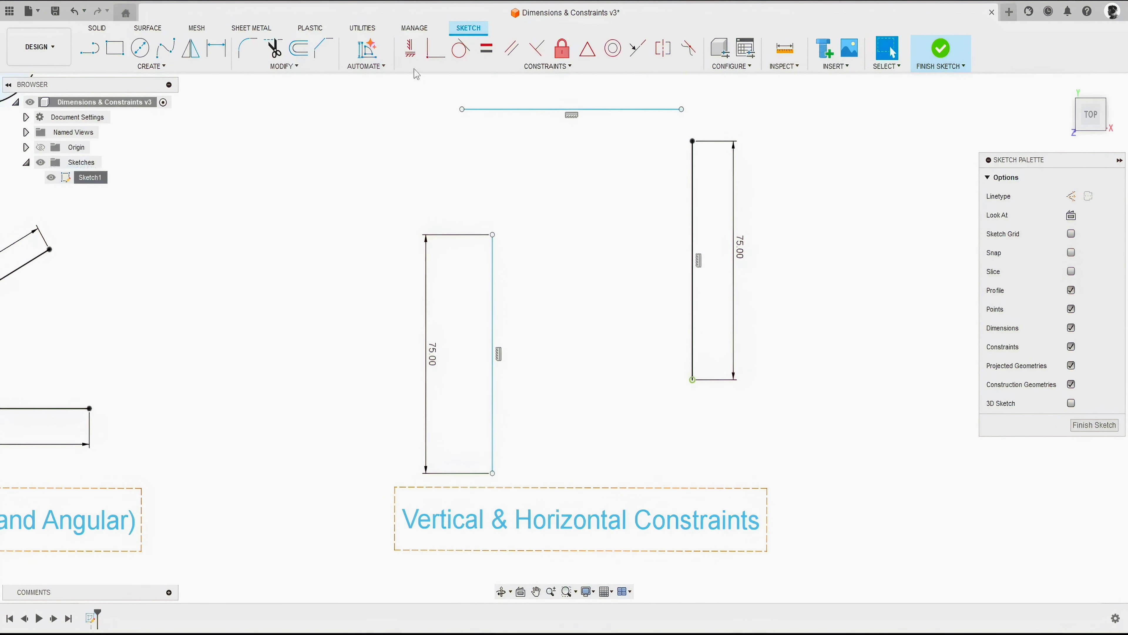
pyautogui.click(409, 55)
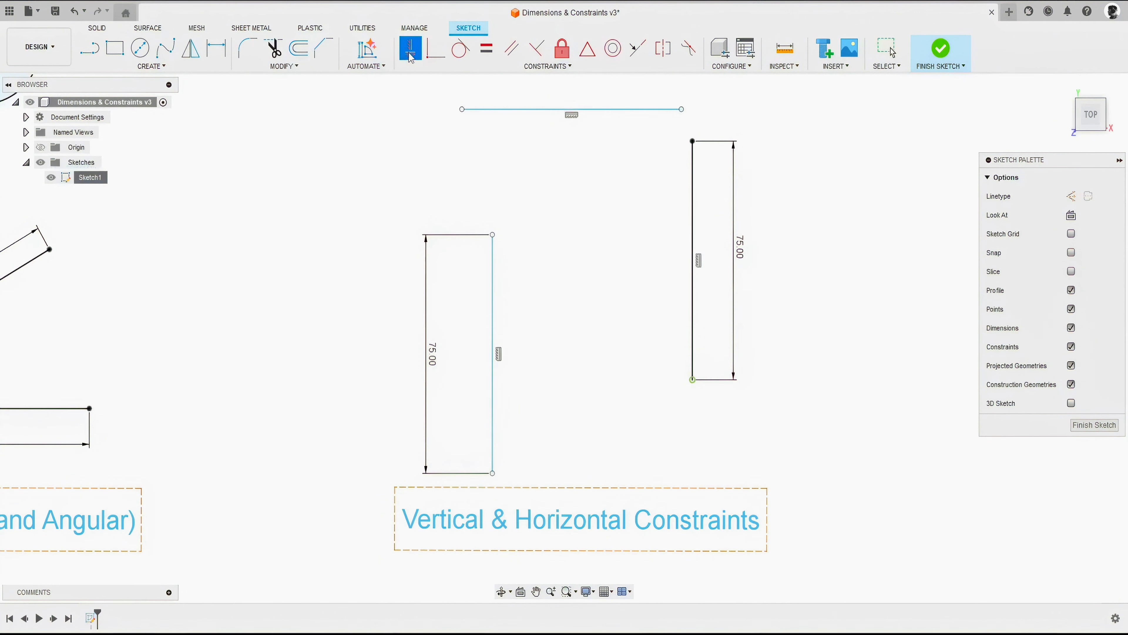
pyautogui.click(491, 233)
pyautogui.click(690, 141)
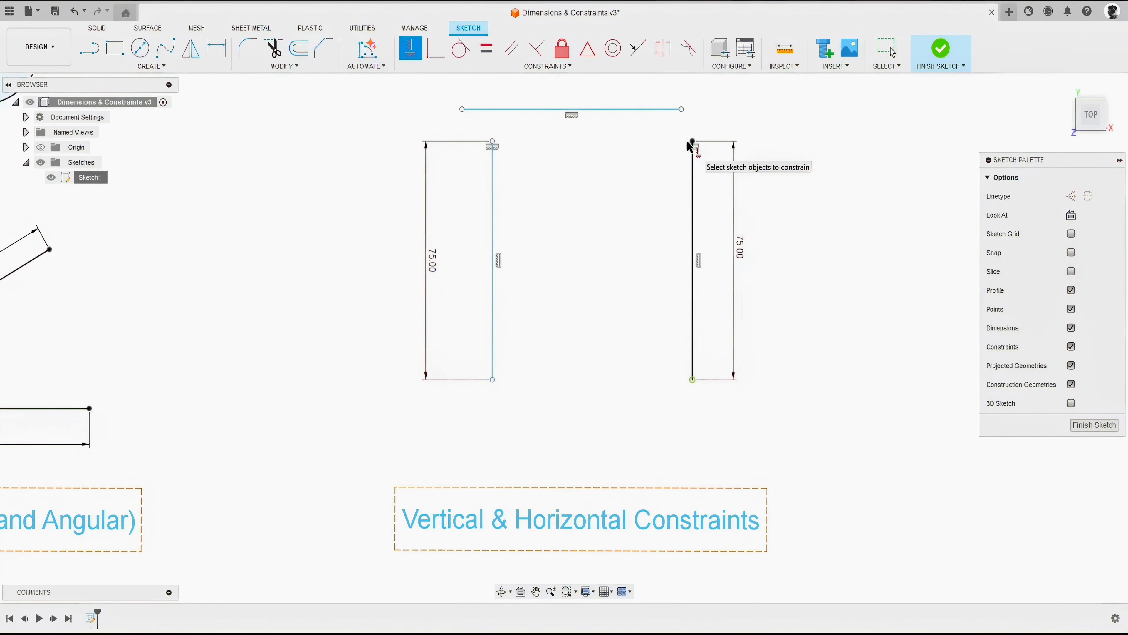
pyautogui.rightClick(590, 168)
pyautogui.click(628, 166)
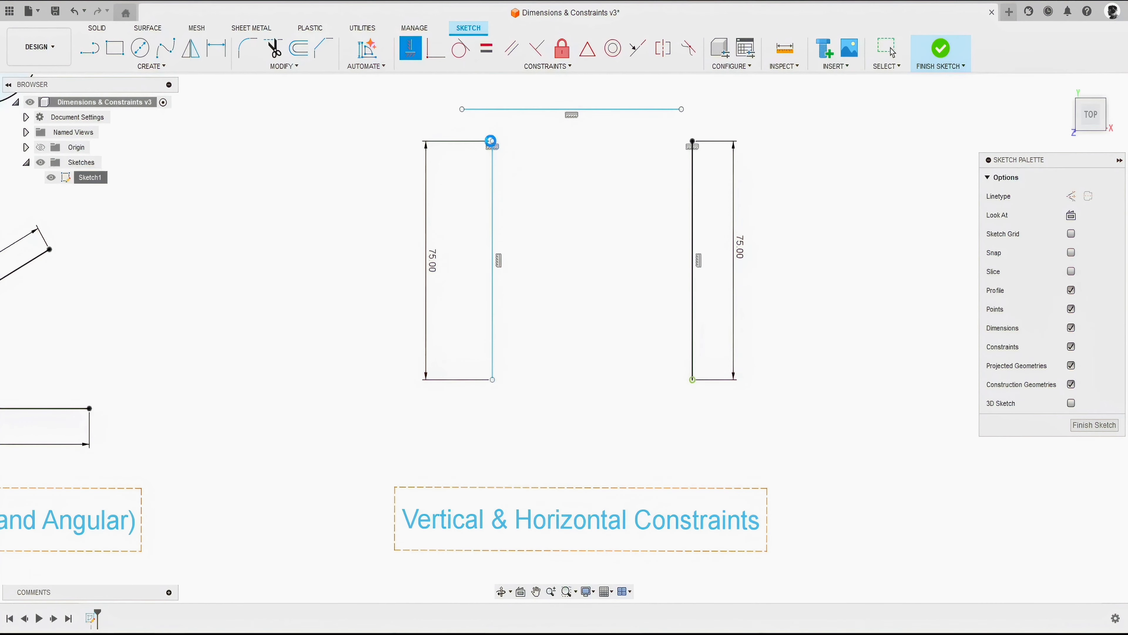
pyautogui.press('Escape')
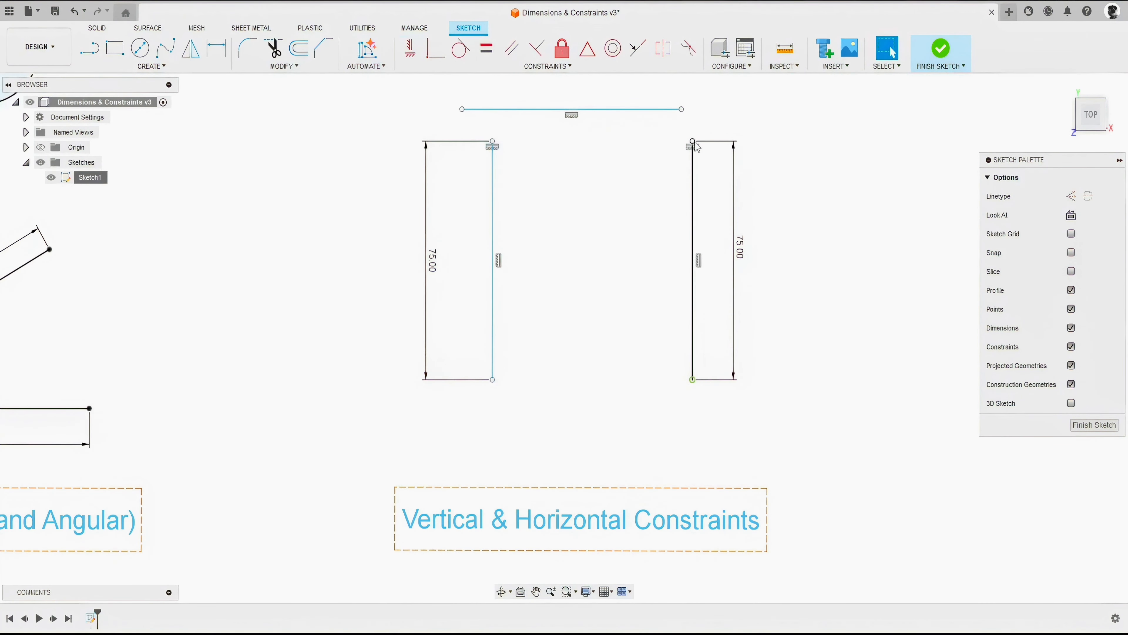
# - Slide the left vertical line toward the right one and back out to test the horizontal alignment of their top endpoints
pyautogui.scroll(3, 687, 145)
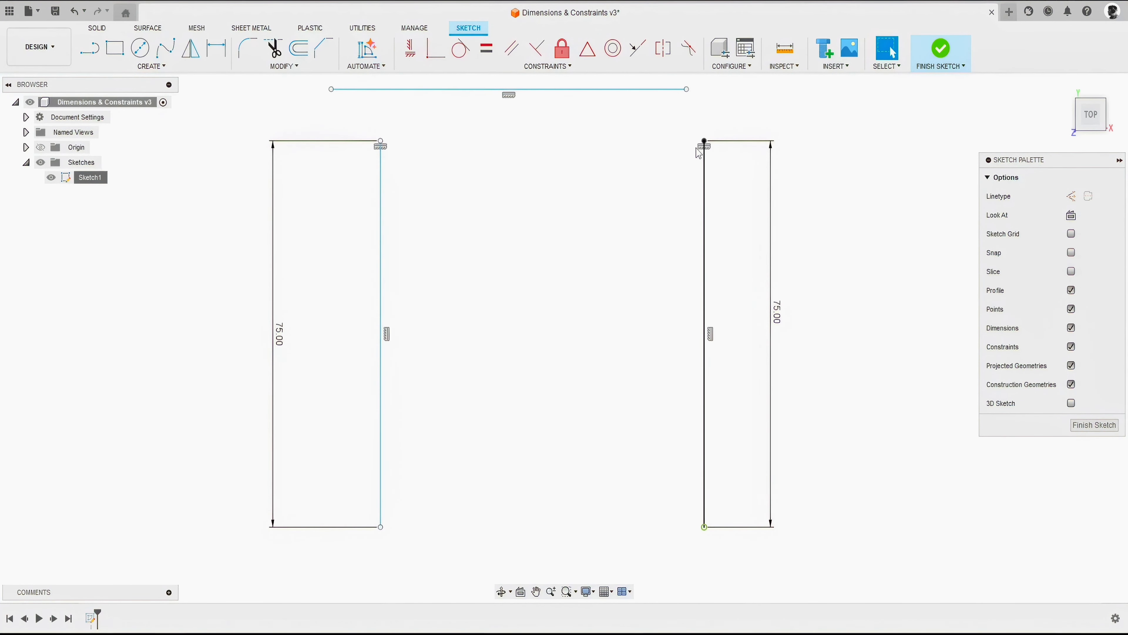
pyautogui.moveTo(383, 219); pyautogui.dragTo(613, 223)
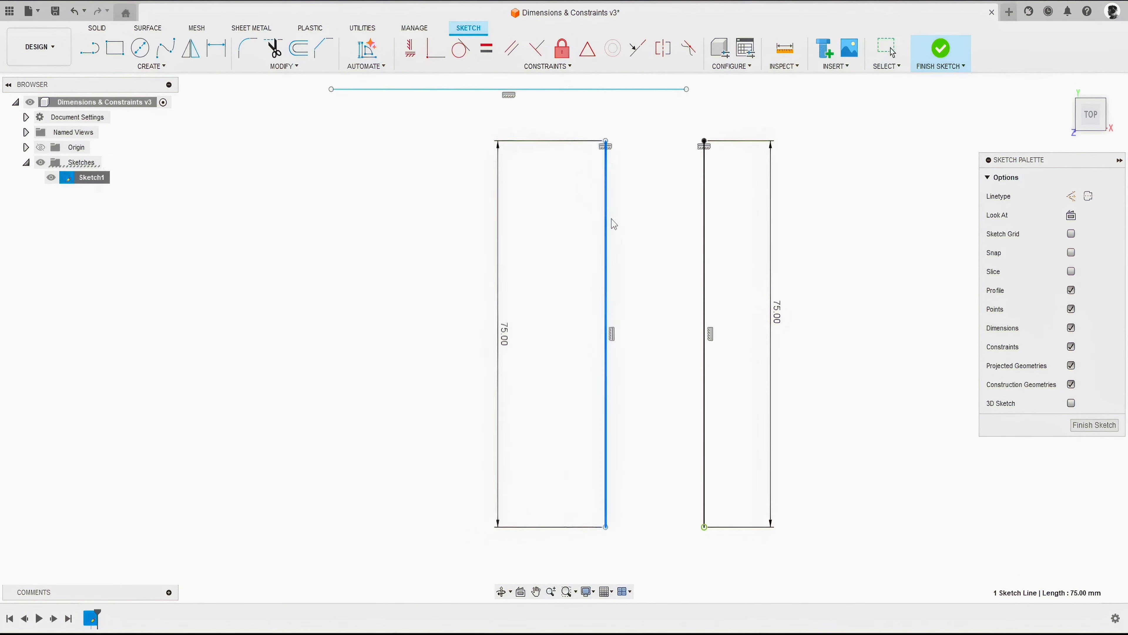
pyautogui.scroll(6, 652, 207)
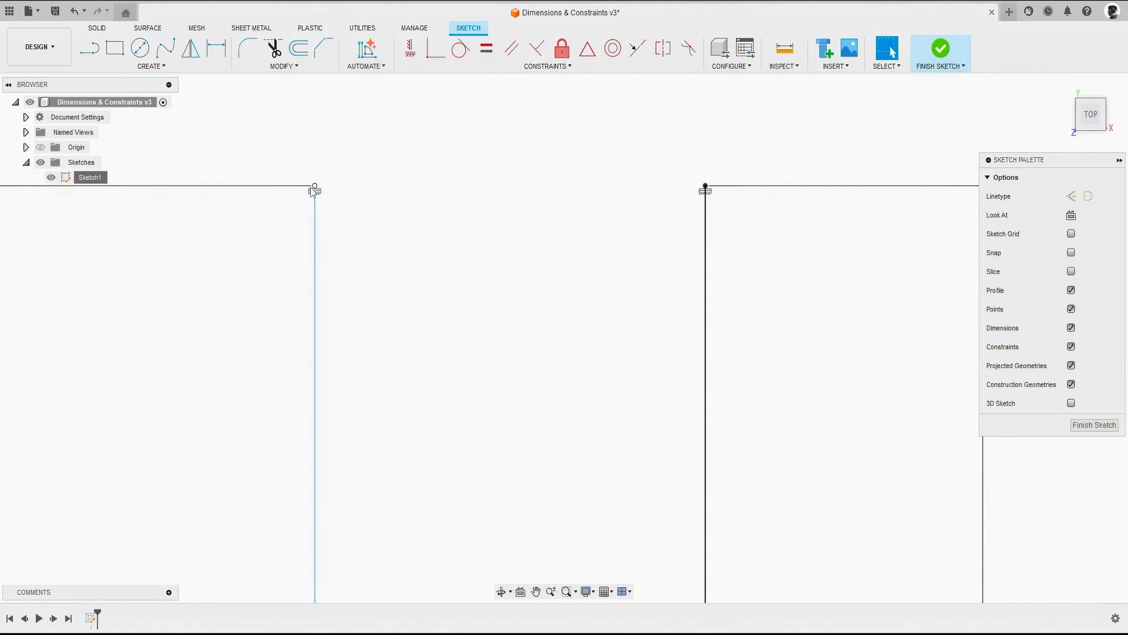
pyautogui.scroll(-8, 670, 183)
pyautogui.moveTo(641, 236); pyautogui.dragTo(609, 222, button='middle')
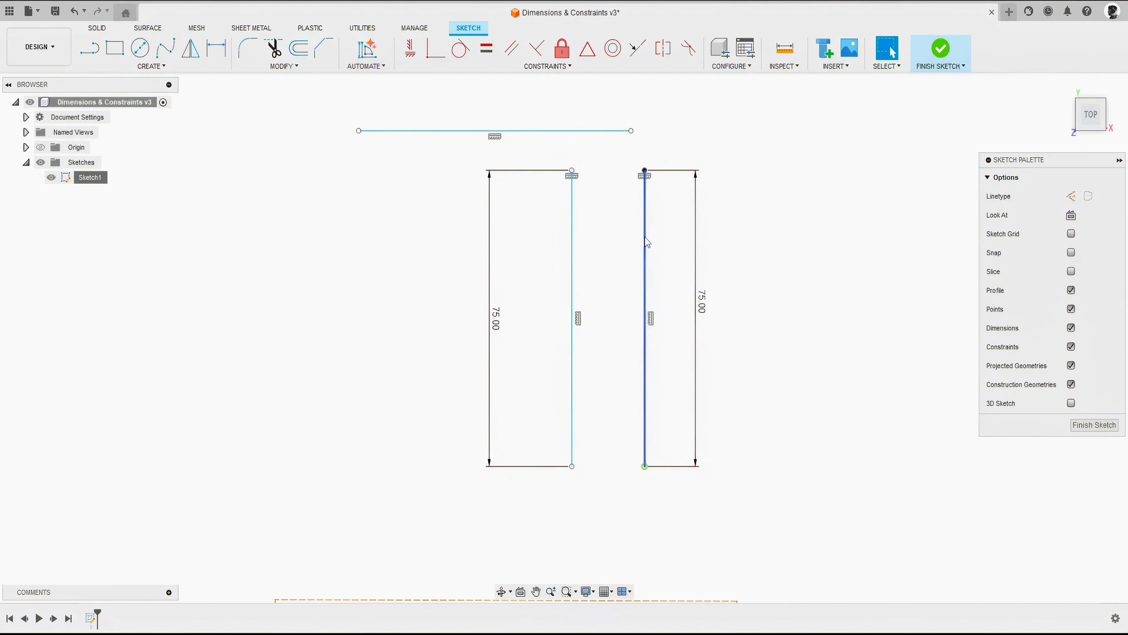
pyautogui.click(645, 240)
pyautogui.click(599, 238)
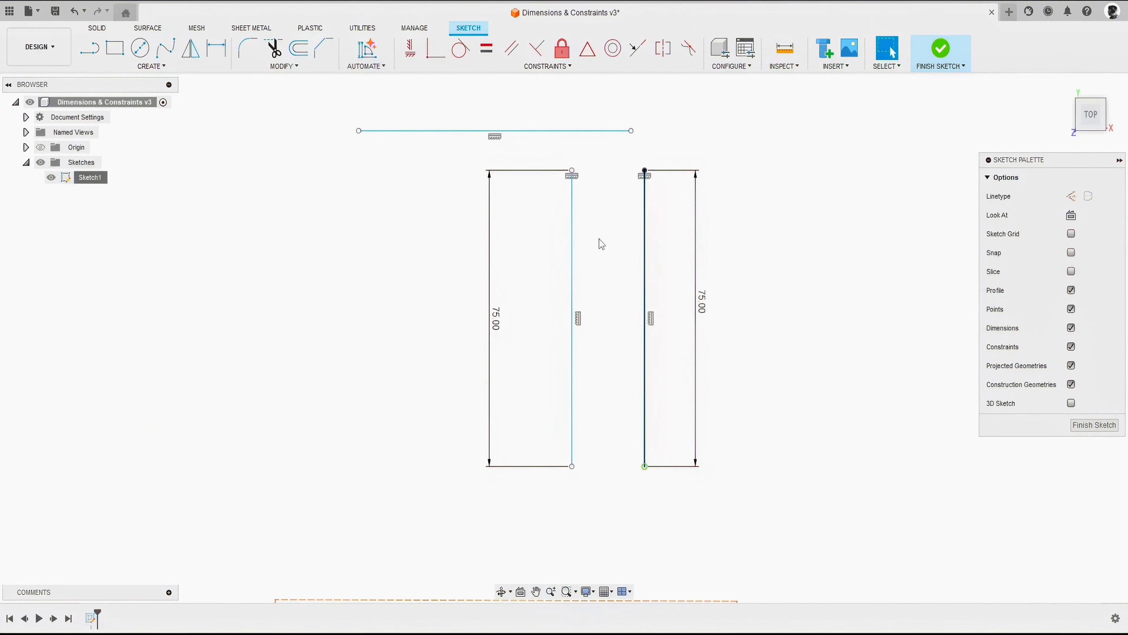
pyautogui.moveTo(574, 240)
pyautogui.mouseDown()
pyautogui.moveTo(602, 242)
pyautogui.moveTo(469, 255)
pyautogui.moveTo(539, 254)
pyautogui.moveTo(503, 177)
pyautogui.moveTo(524, 177)
pyautogui.moveTo(515, 212)
pyautogui.mouseUp()
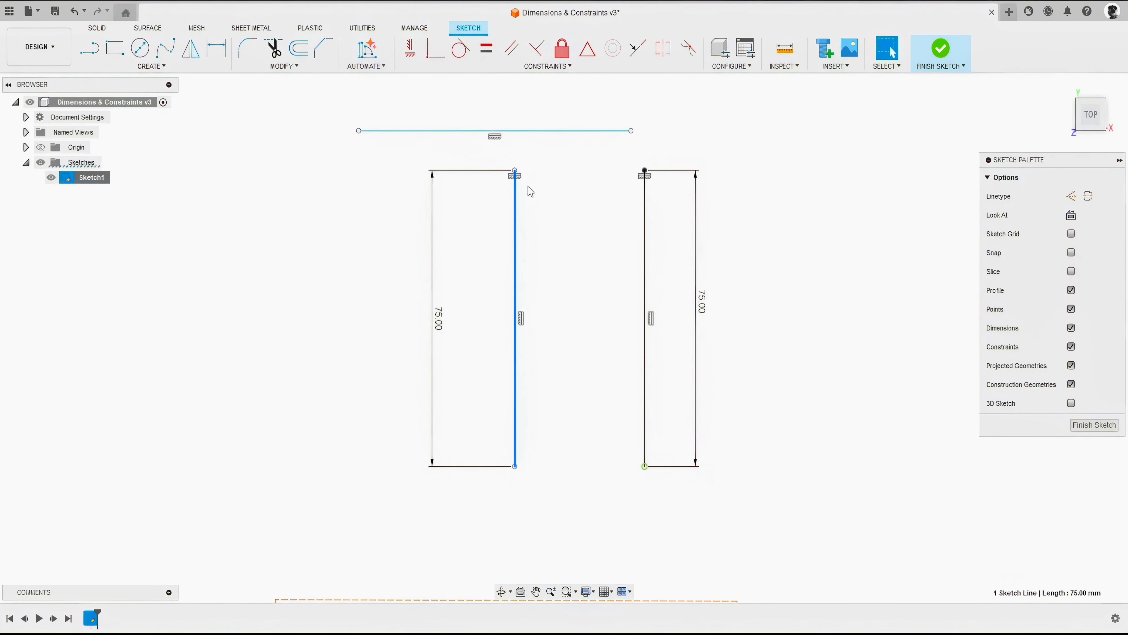
pyautogui.press('Escape')
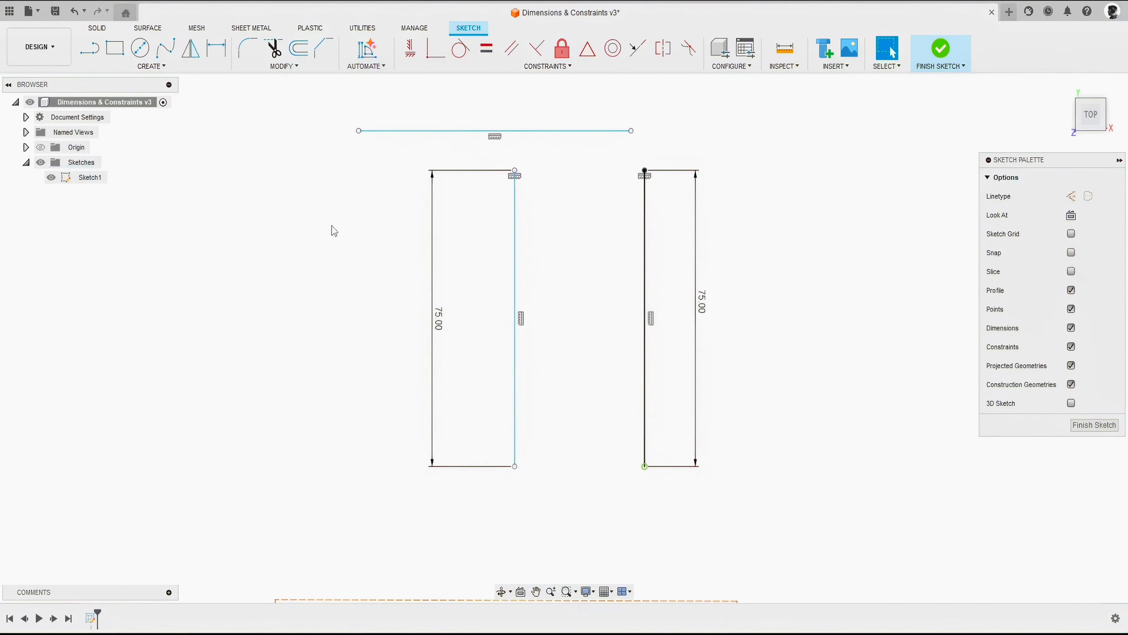
# - Dimension the distance between the two vertical lines as 40 mm and move the horizontal line further up
pyautogui.press('d')
pyautogui.click(515, 269)
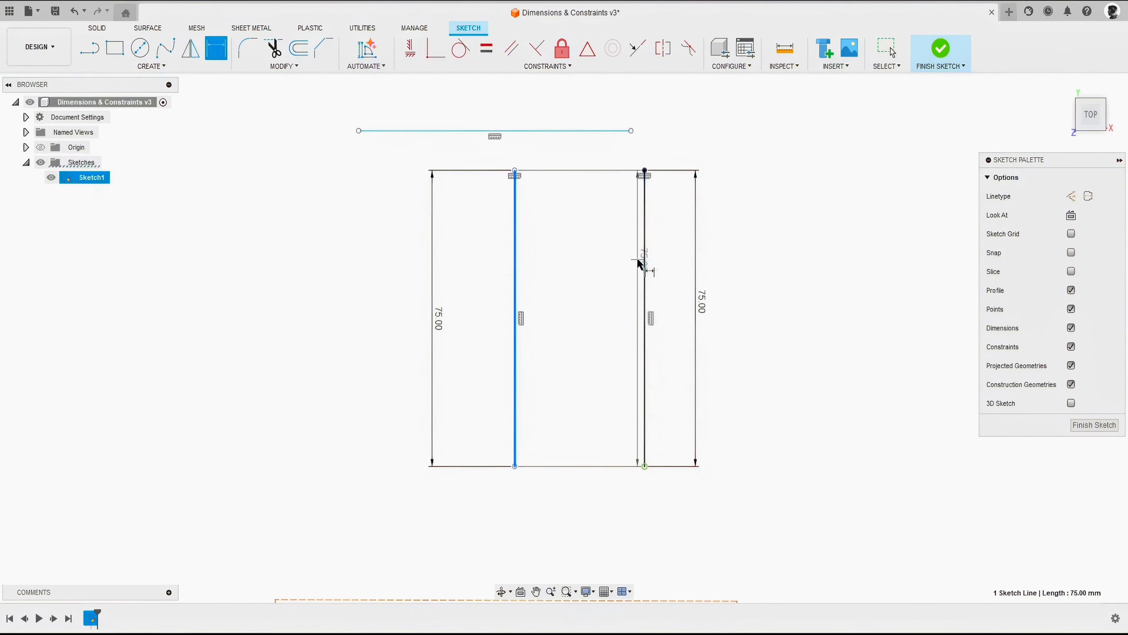
pyautogui.click(643, 265)
pyautogui.click(580, 253)
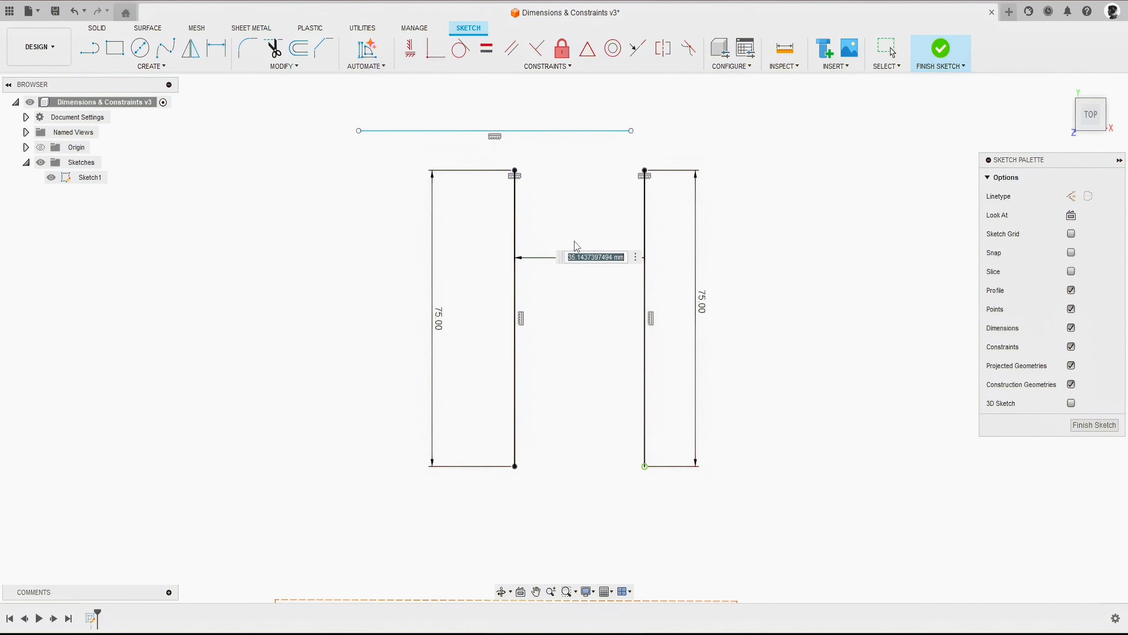
pyautogui.write('40')
pyautogui.press('Return')
pyautogui.press('Escape')
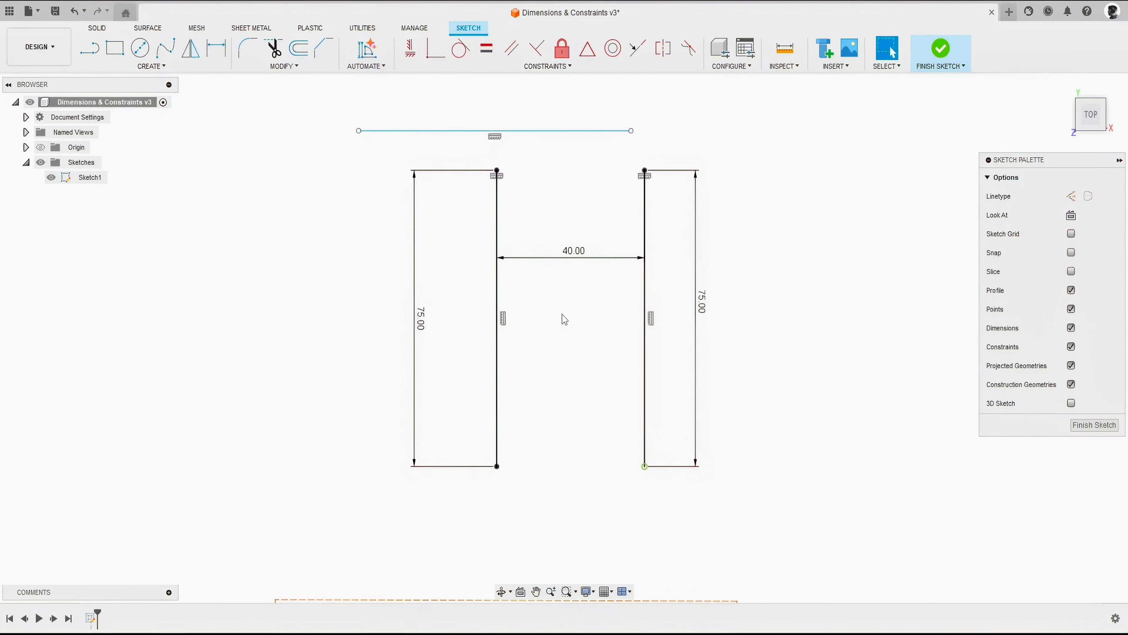
pyautogui.moveTo(544, 131); pyautogui.dragTo(565, 75)
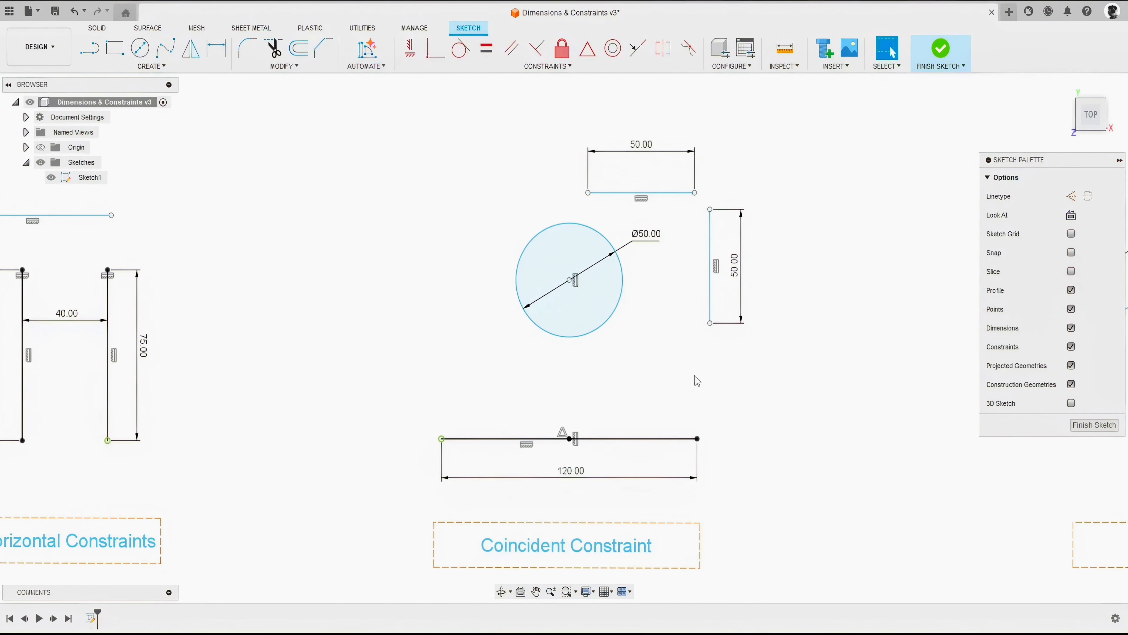
# - In the Coincident Constraint example, move the circle by its centre straight down toward the 120 mm line
pyautogui.scroll(1, 586, 377)
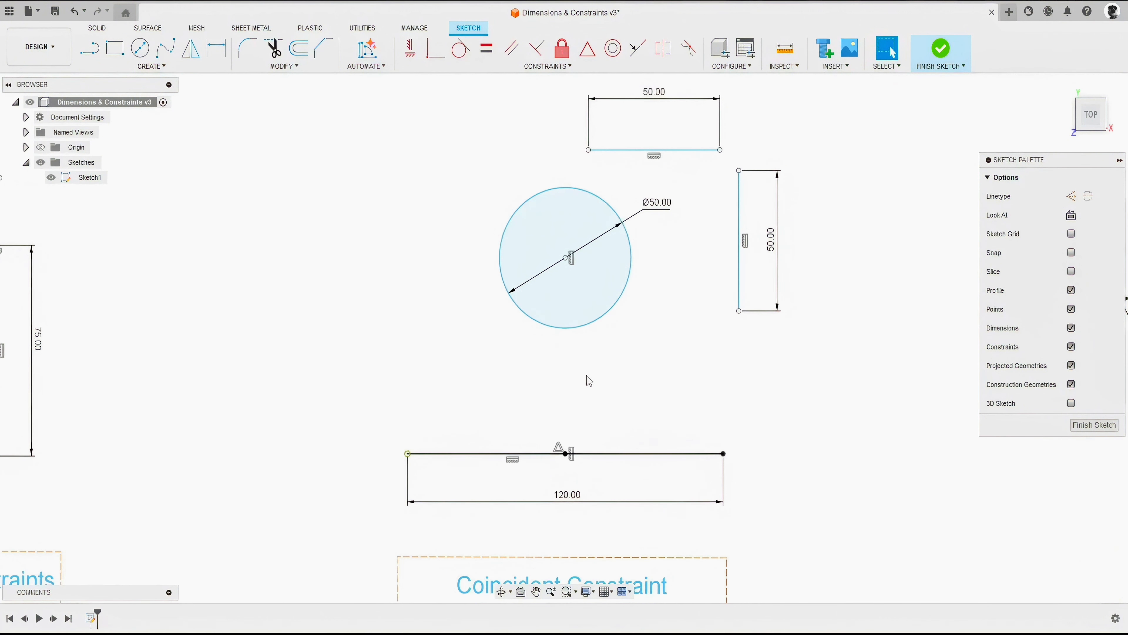
pyautogui.moveTo(565, 257); pyautogui.dragTo(566, 303)
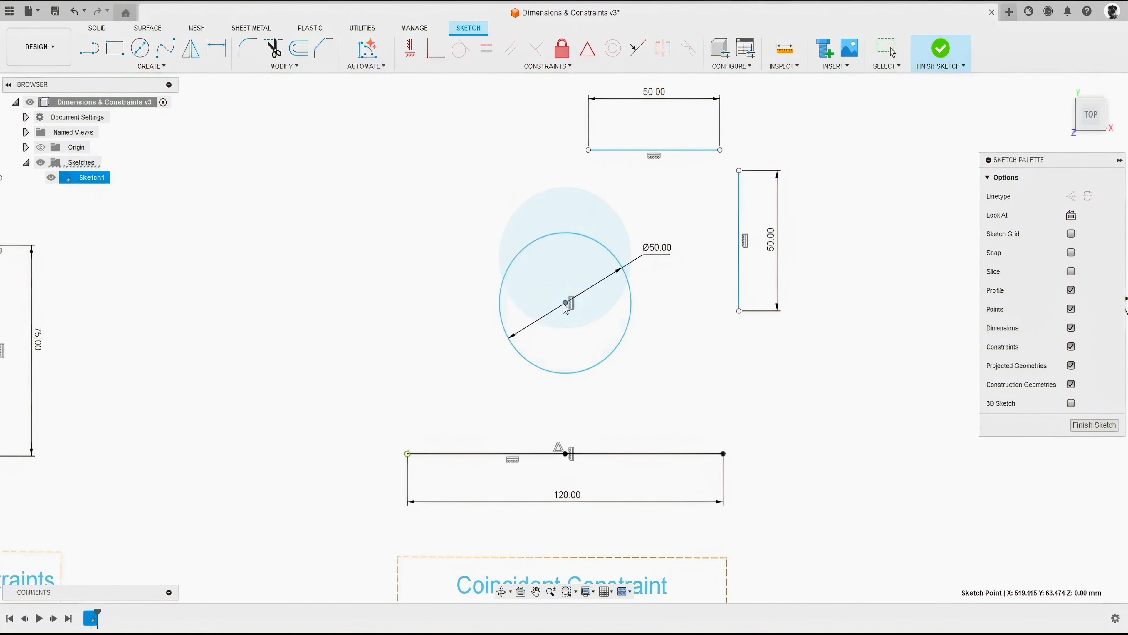
pyautogui.click(598, 453)
pyautogui.click(422, 342)
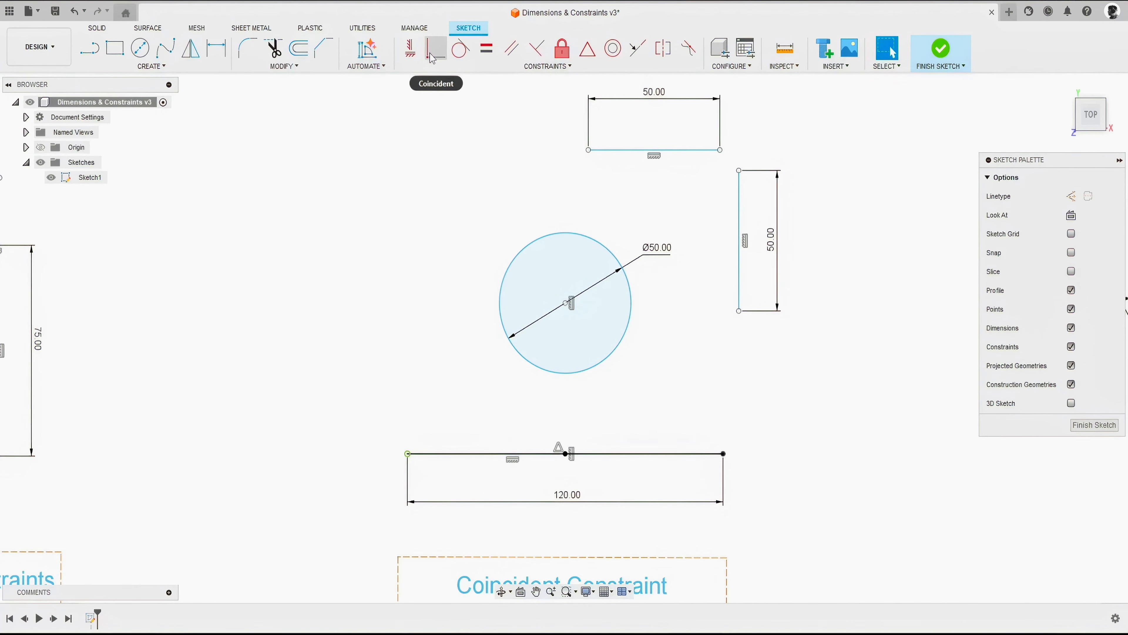
# - Constrain the circle's centre coincident with the midpoint of the 120 mm line
pyautogui.click(432, 67)
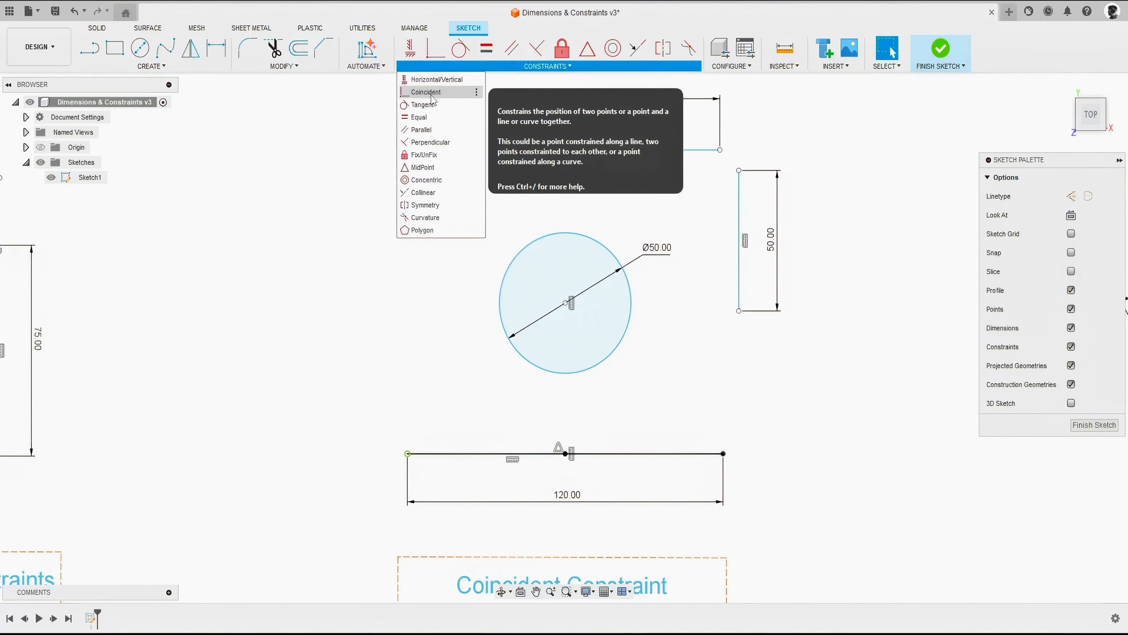
pyautogui.click(430, 94)
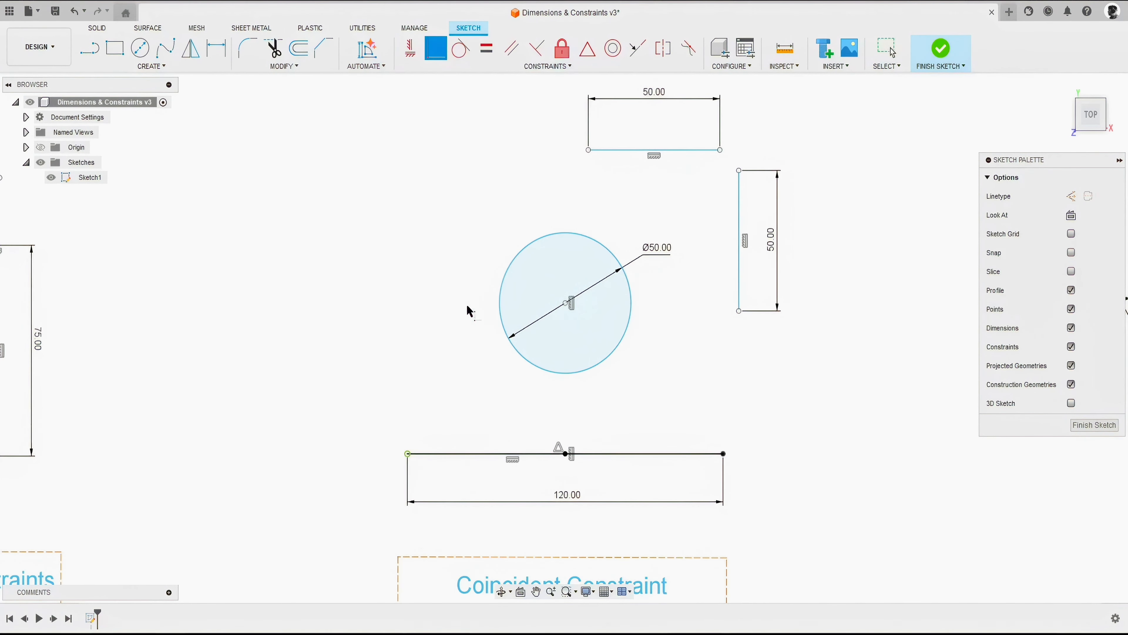
pyautogui.click(568, 313)
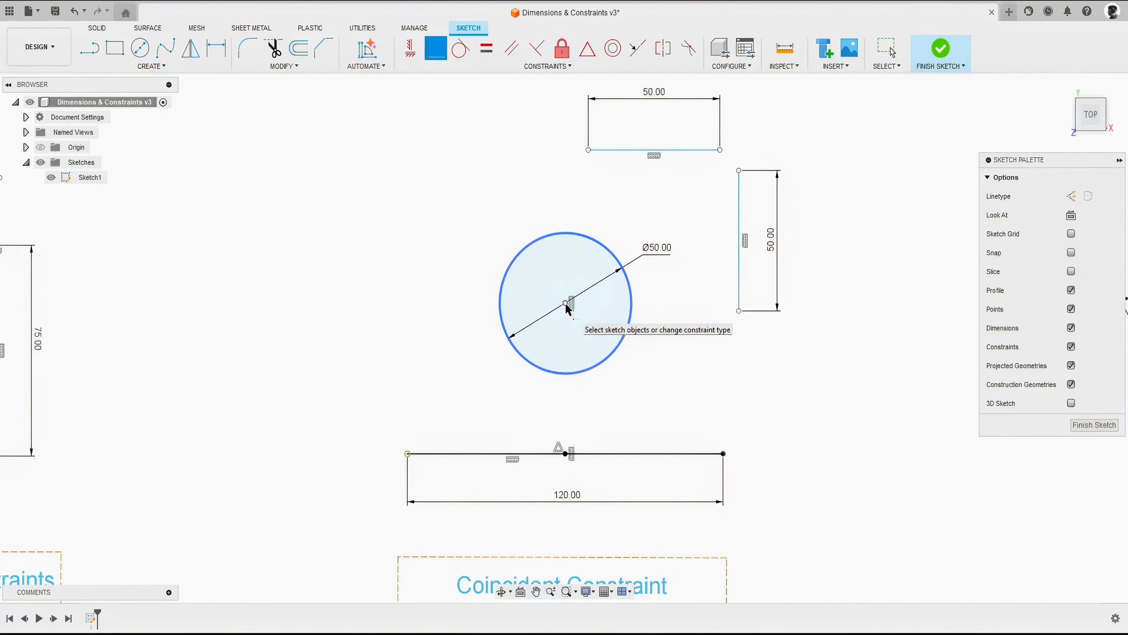
pyautogui.click(566, 305)
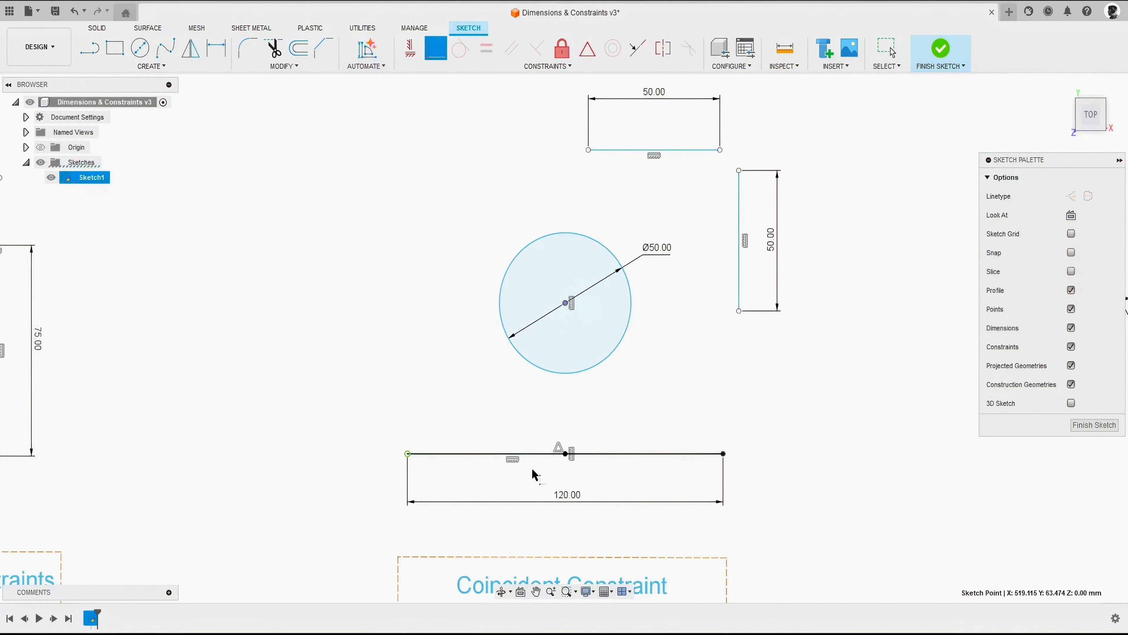
pyautogui.scroll(2, 531, 472)
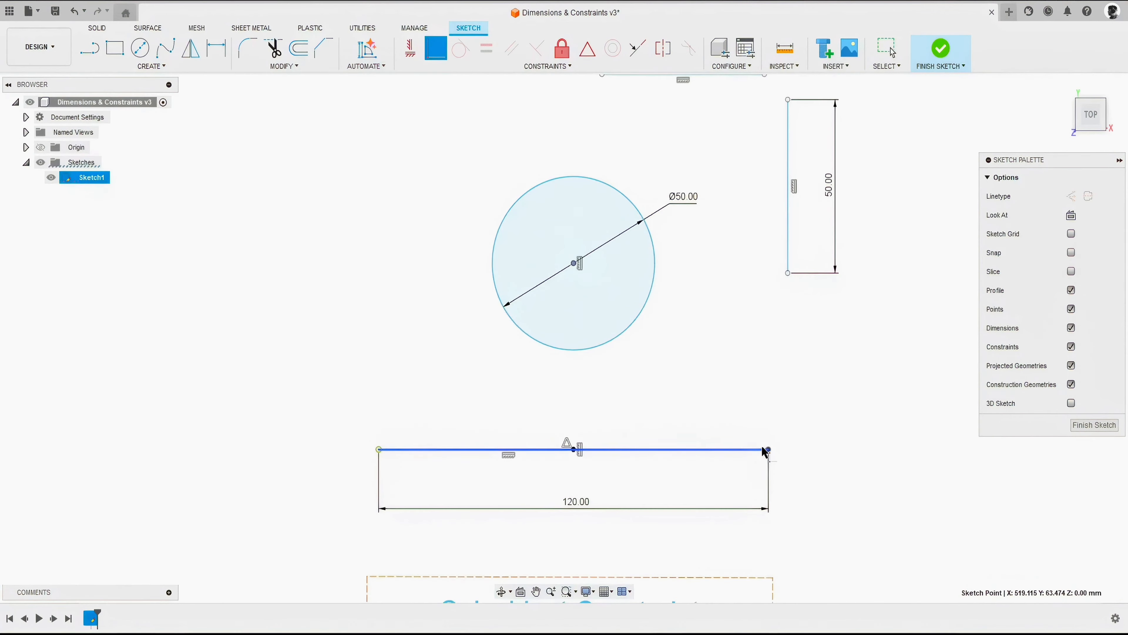
pyautogui.click(575, 450)
pyautogui.scroll(1, 580, 457)
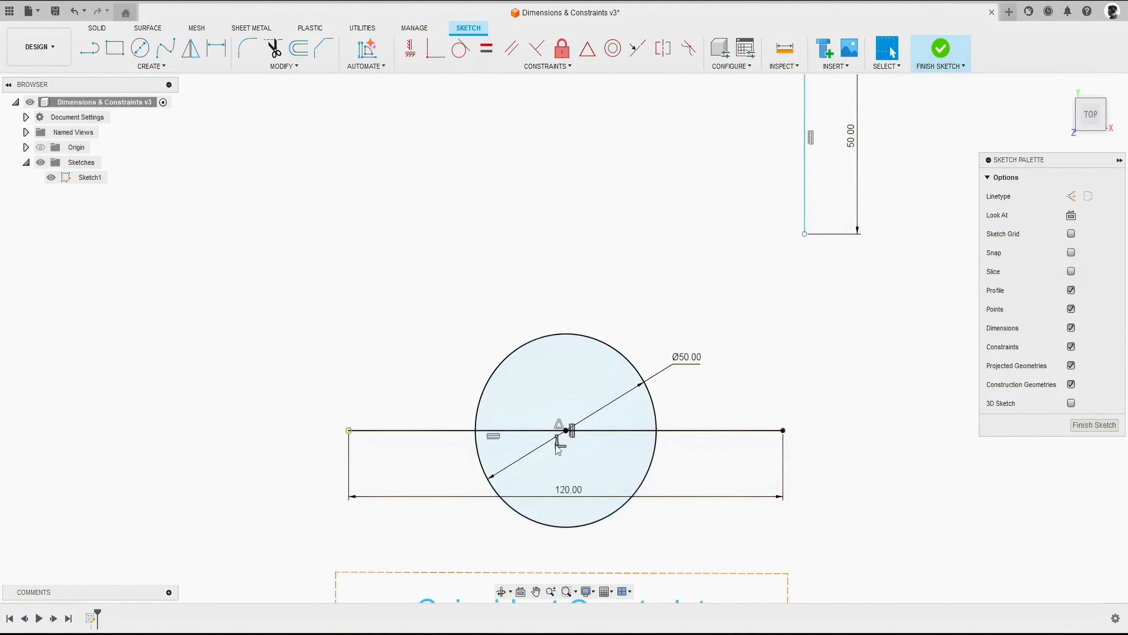
pyautogui.scroll(5, 563, 453)
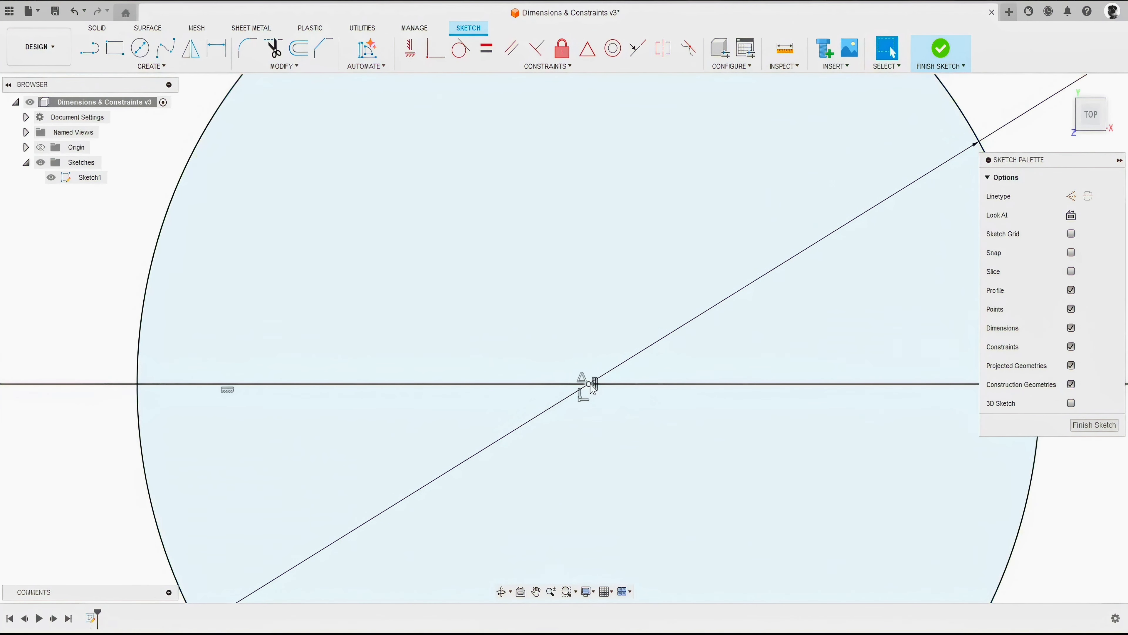
pyautogui.scroll(-5, 593, 388)
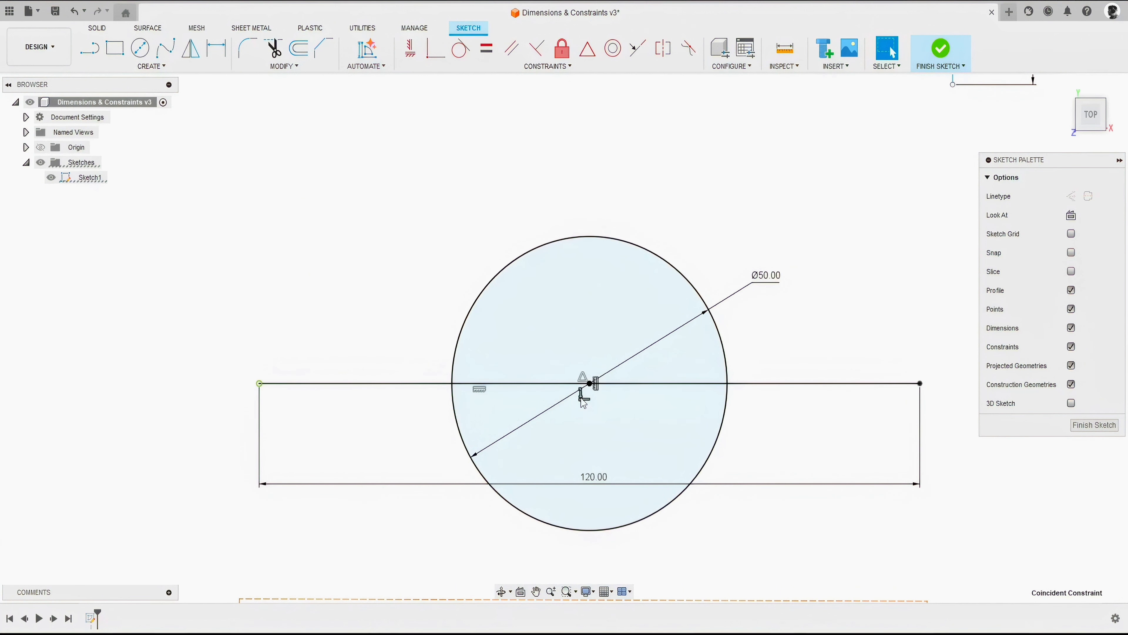
# - Delete the coincident constraint at the circle's centre and move the circle straight up off the 120 mm line
pyautogui.rightClick(582, 399)
pyautogui.click(547, 380)
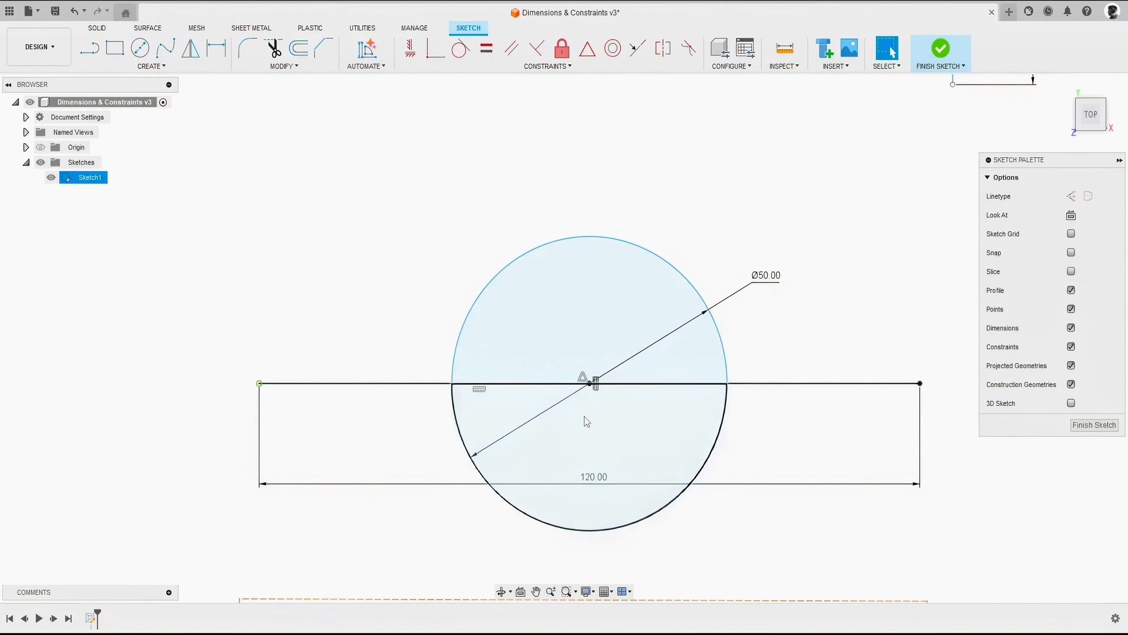
pyautogui.scroll(-4, 587, 425)
pyautogui.moveTo(589, 384); pyautogui.dragTo(589, 238)
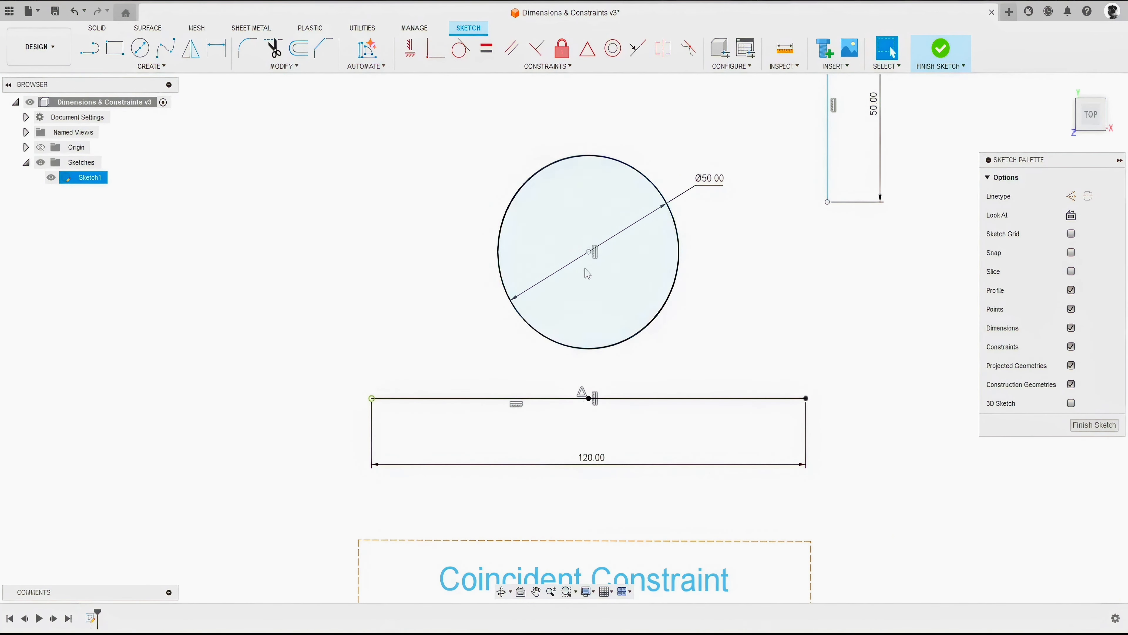
# - Reapply a Coincident constraint between the circle's centre and the midpoint of the 120 mm line
pyautogui.click(435, 48)
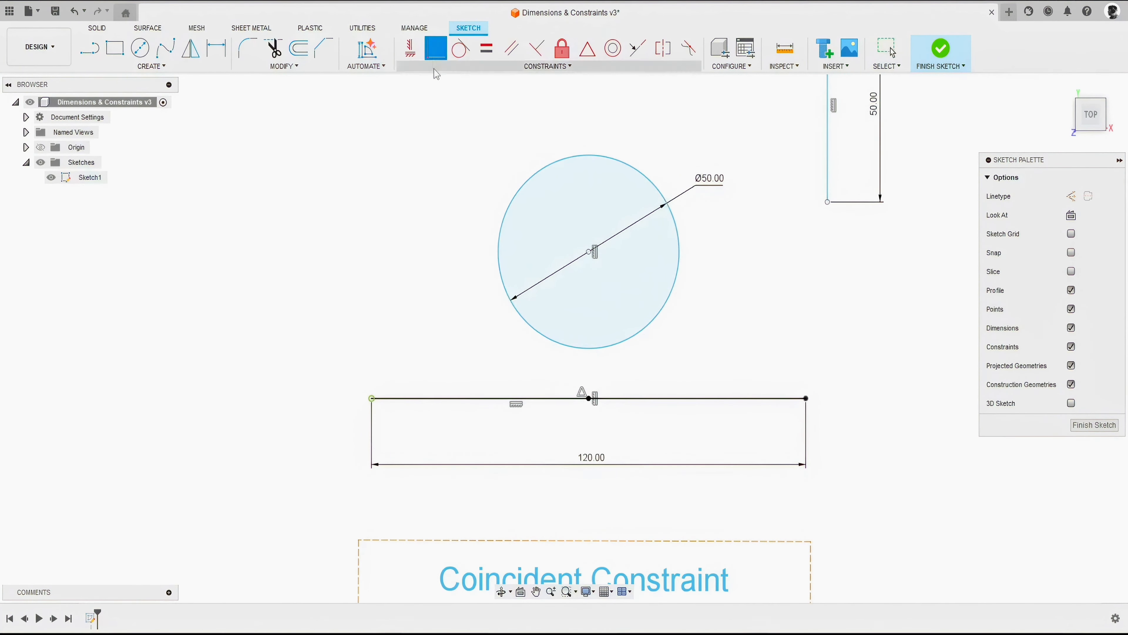
pyautogui.click(590, 252)
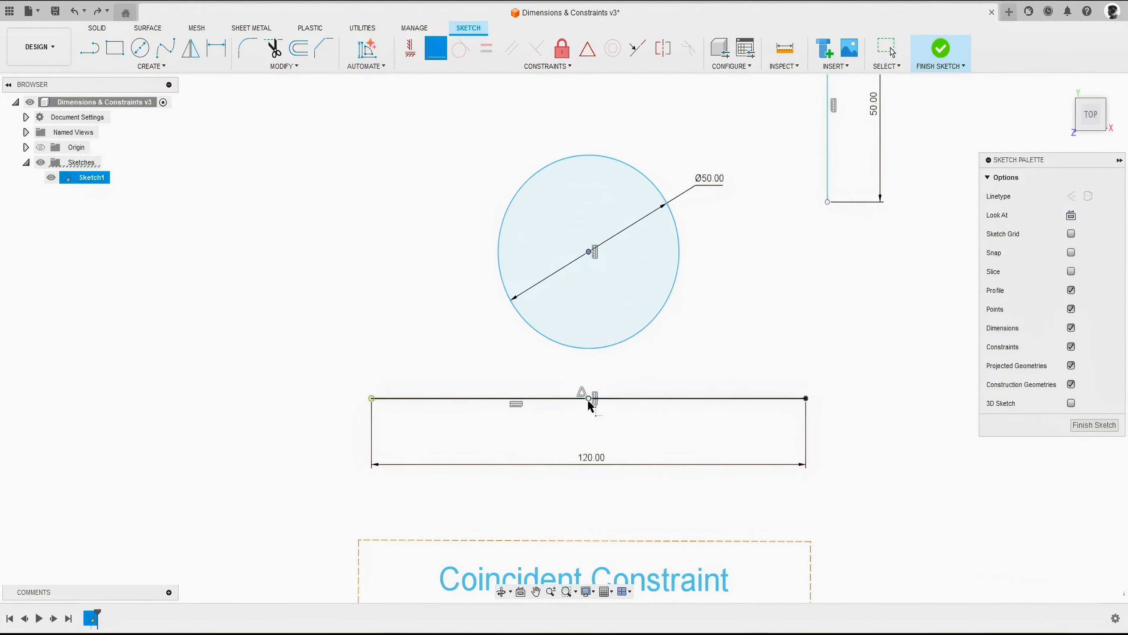
pyautogui.click(589, 399)
pyautogui.scroll(-2, 524, 402)
pyautogui.moveTo(617, 200); pyautogui.dragTo(536, 355, button='middle')
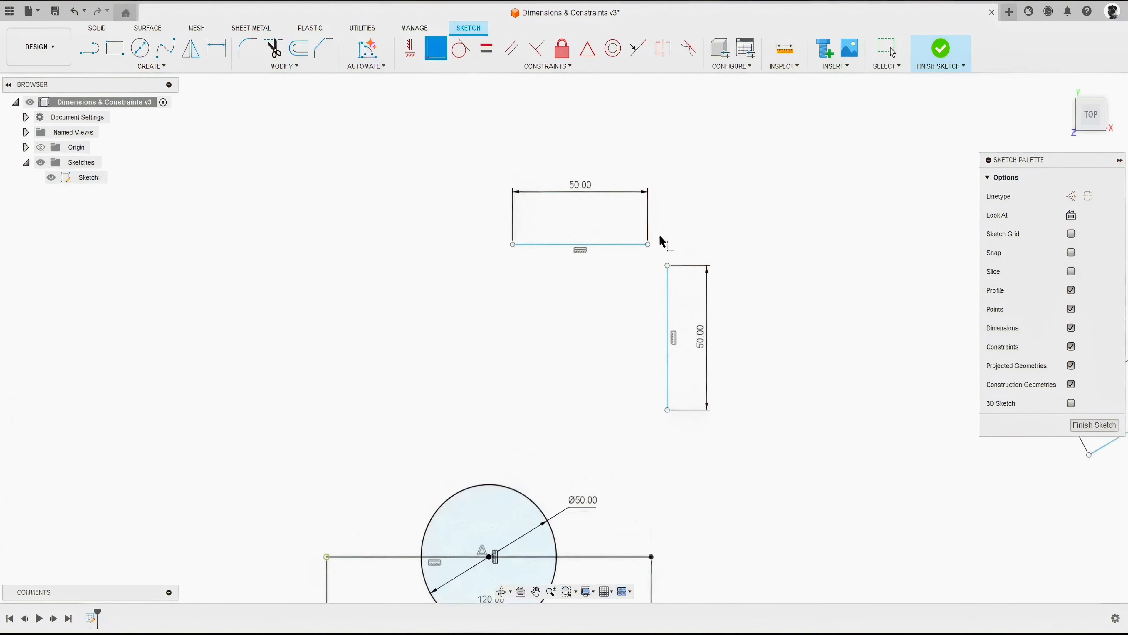
pyautogui.scroll(2, 660, 237)
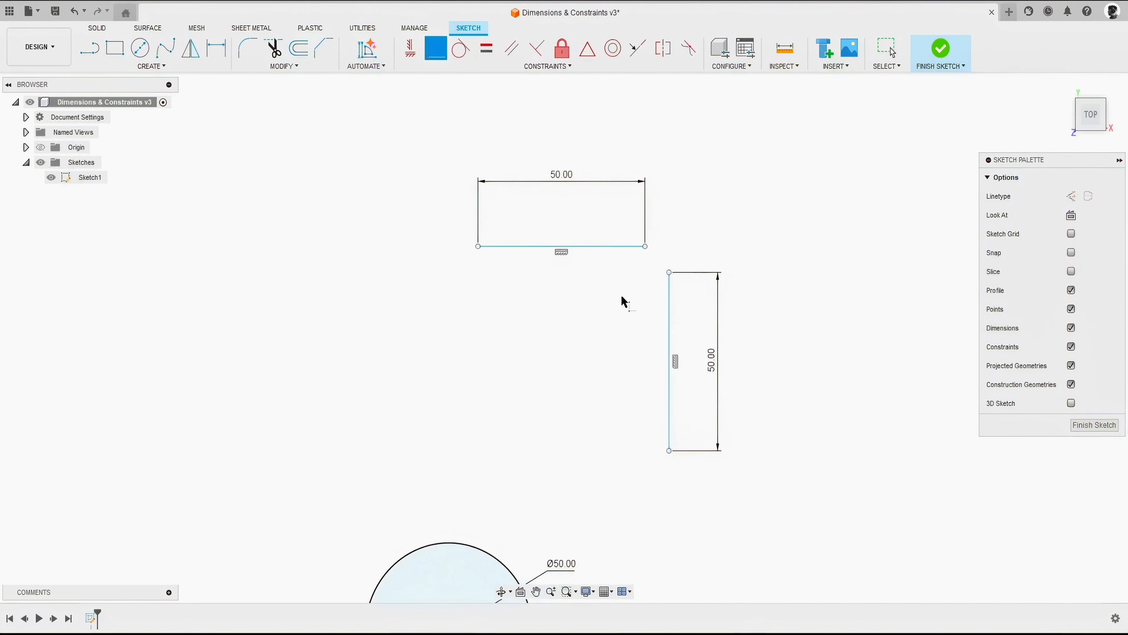
pyautogui.press('Escape')
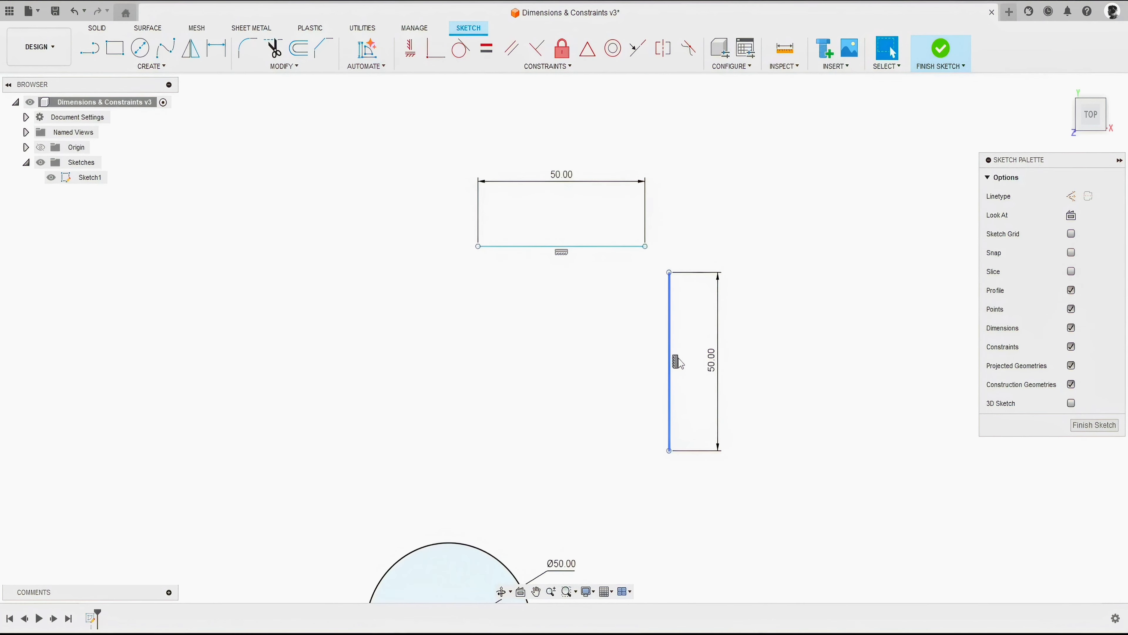
pyautogui.press('l')
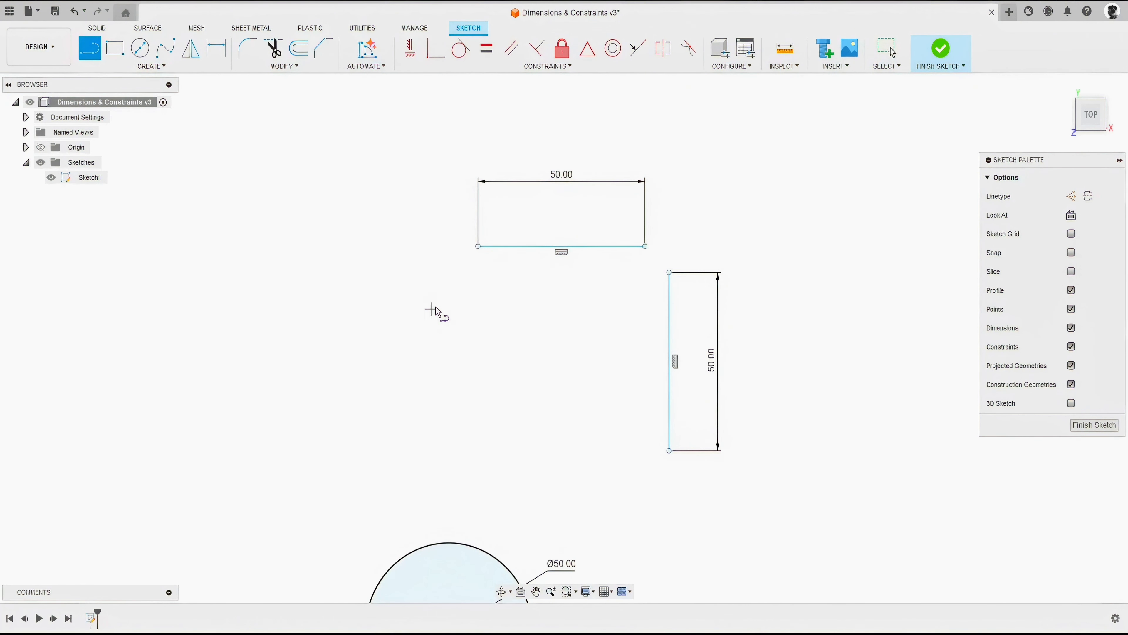
pyautogui.click(450, 311)
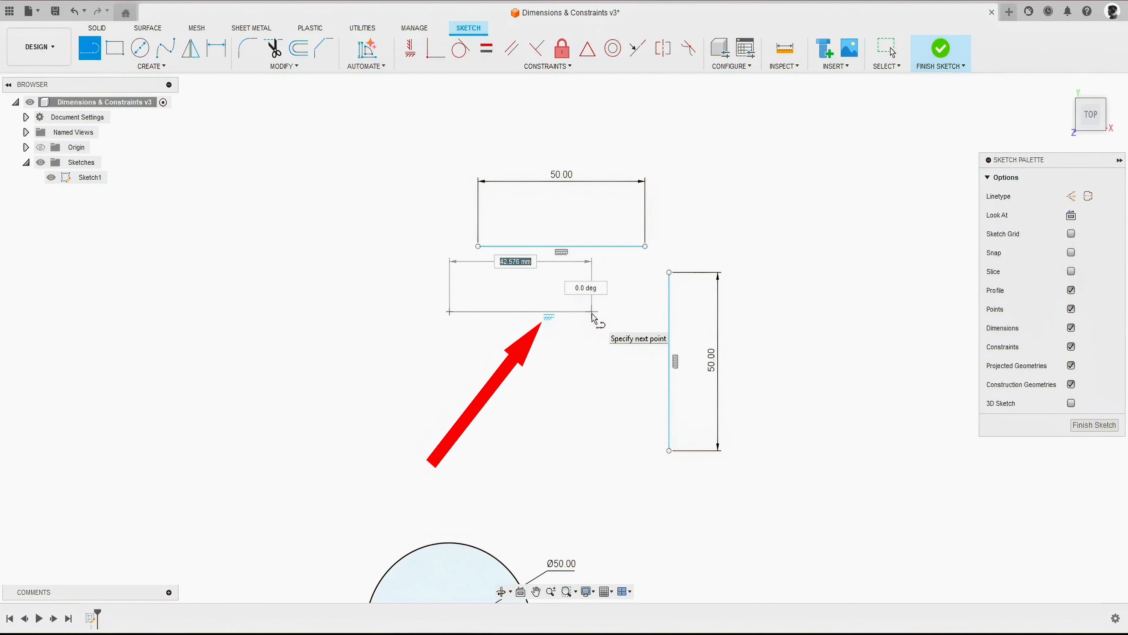
pyautogui.press('Escape')
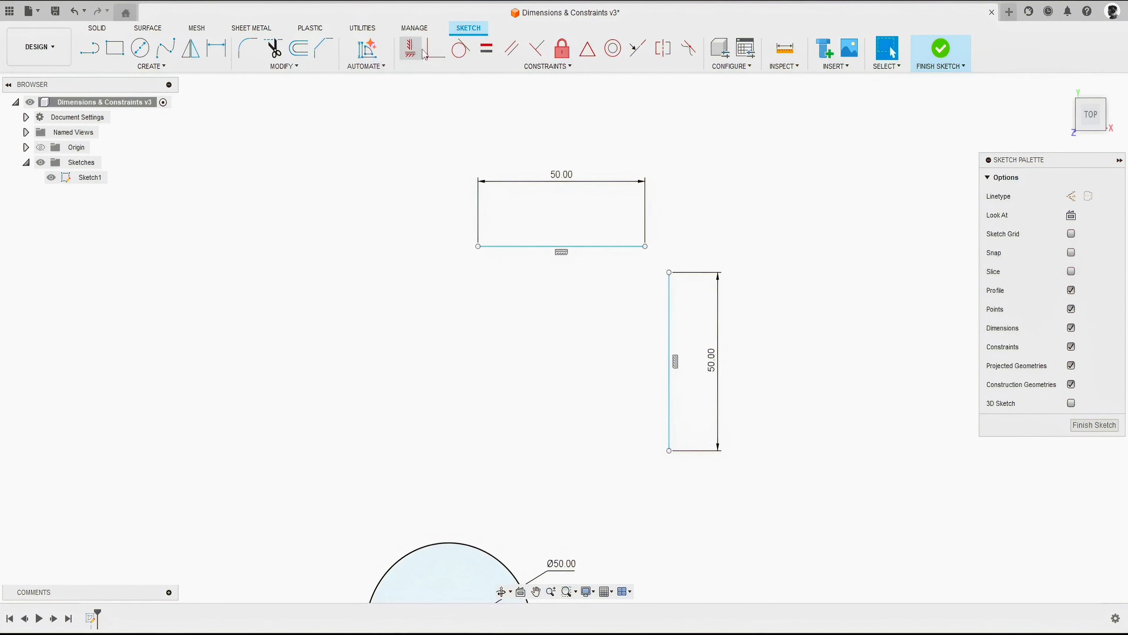
# - Join the right endpoint of the horizontal 50 mm line to the top endpoint of the vertical 50 mm line with a Coincident constraint
pyautogui.click(436, 49)
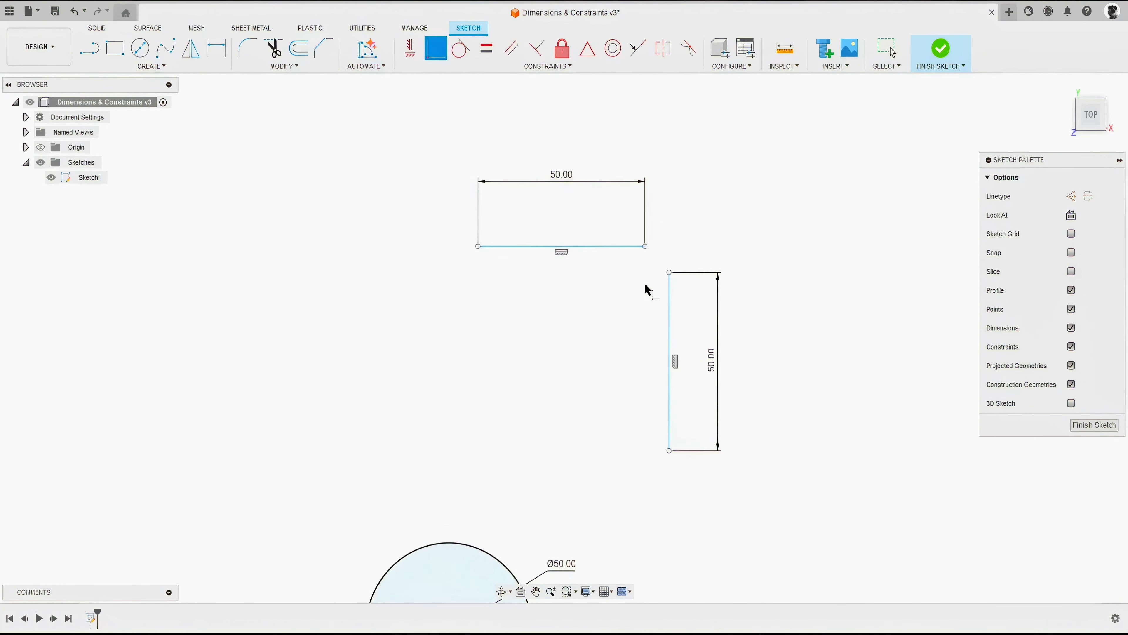
pyautogui.click(646, 246)
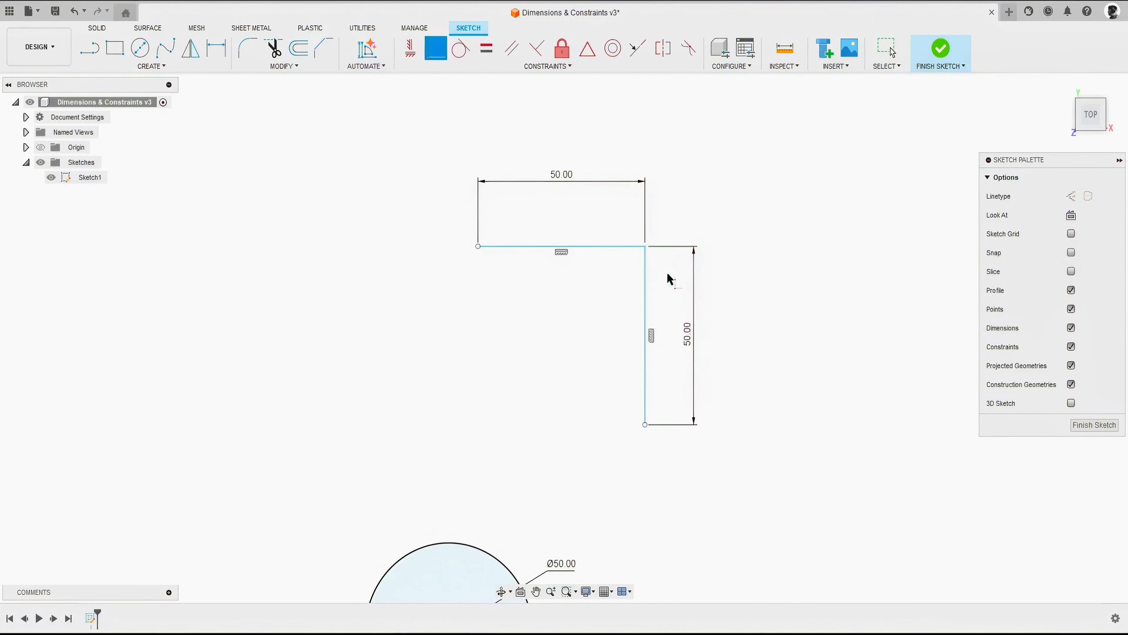
pyautogui.click(669, 273)
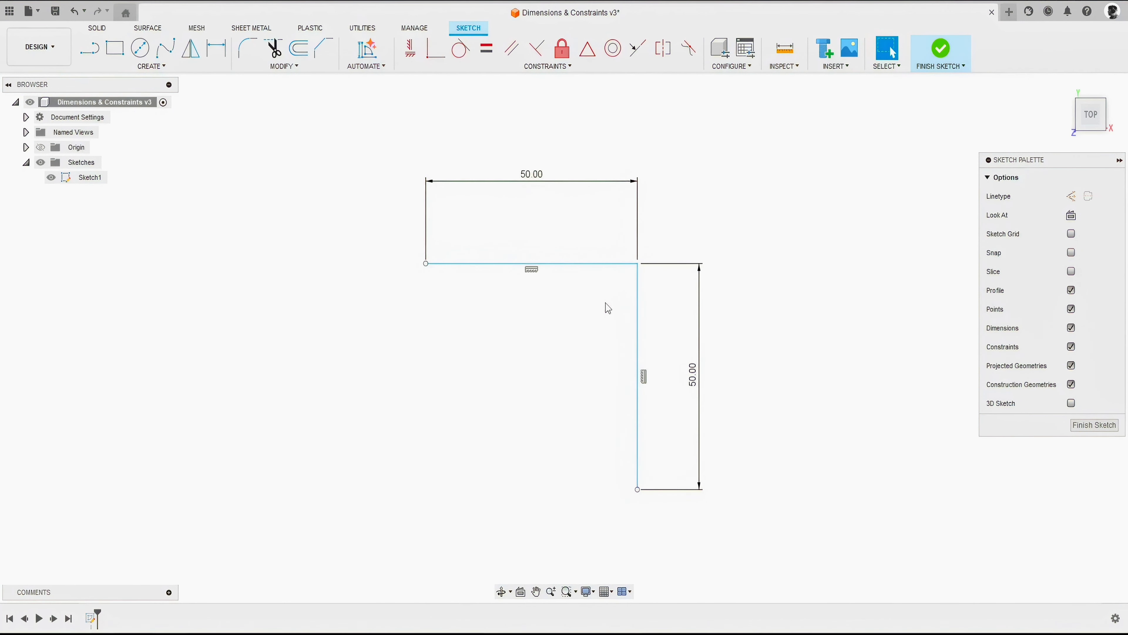
# - In the Tangent Constraint example, move the 30 mm vertical line slightly down and to the left below the circle
pyautogui.scroll(5, 643, 251)
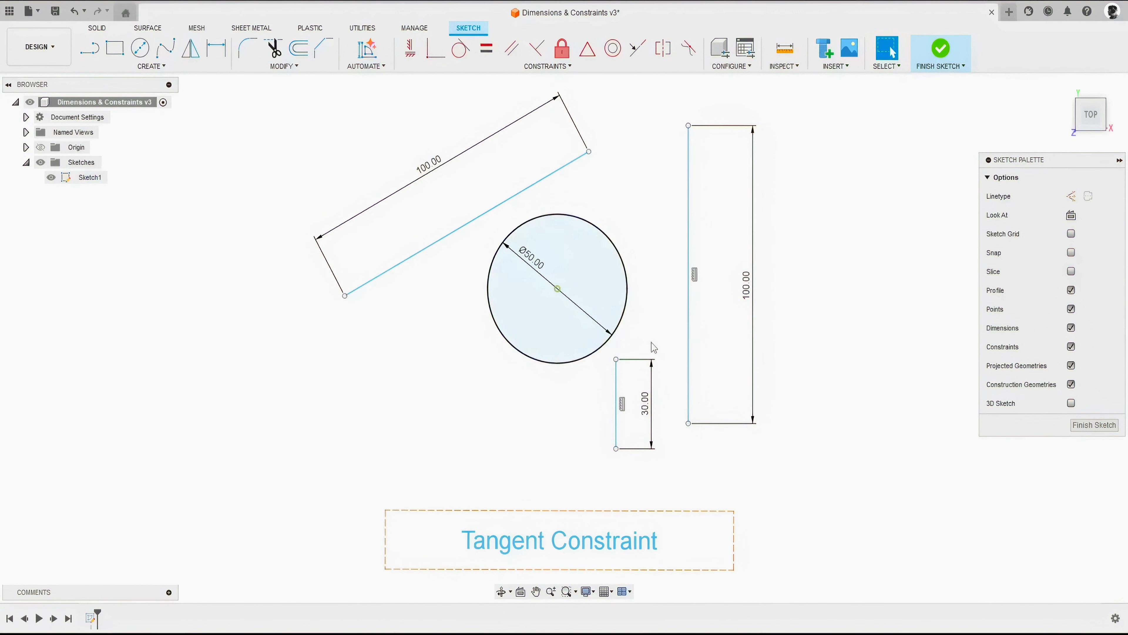
pyautogui.click(617, 384)
pyautogui.moveTo(618, 384)
pyautogui.mouseDown()
pyautogui.moveTo(628, 314)
pyautogui.moveTo(609, 391)
pyautogui.mouseUp()
pyautogui.click(536, 412)
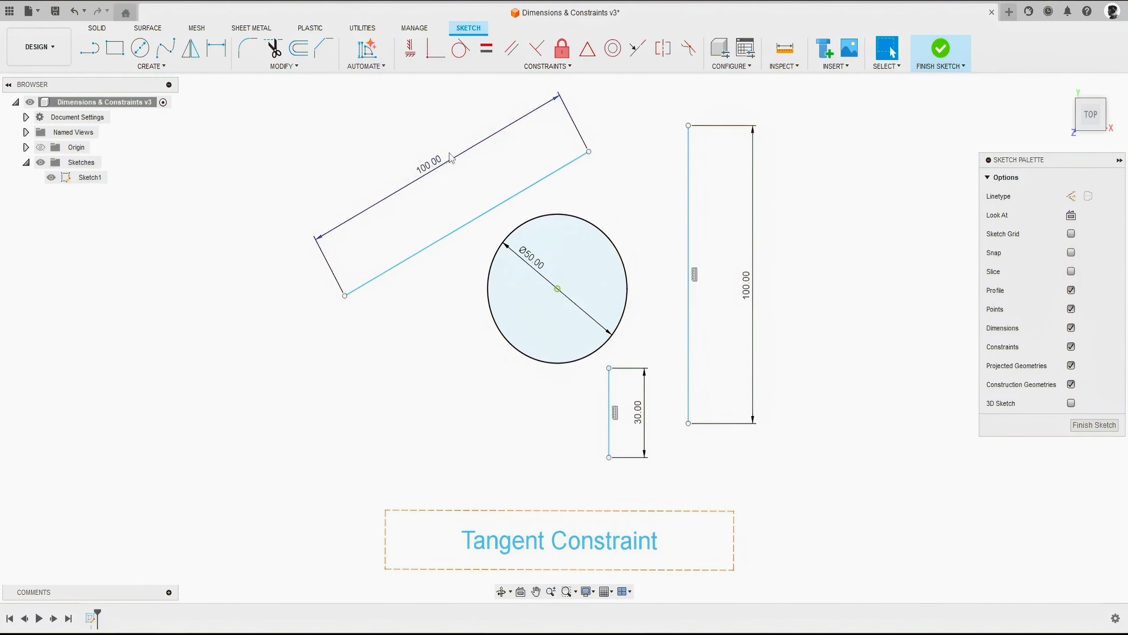
# - Constrain the top endpoint of the 30 mm vertical line coincident with the circle's edge
pyautogui.click(436, 58)
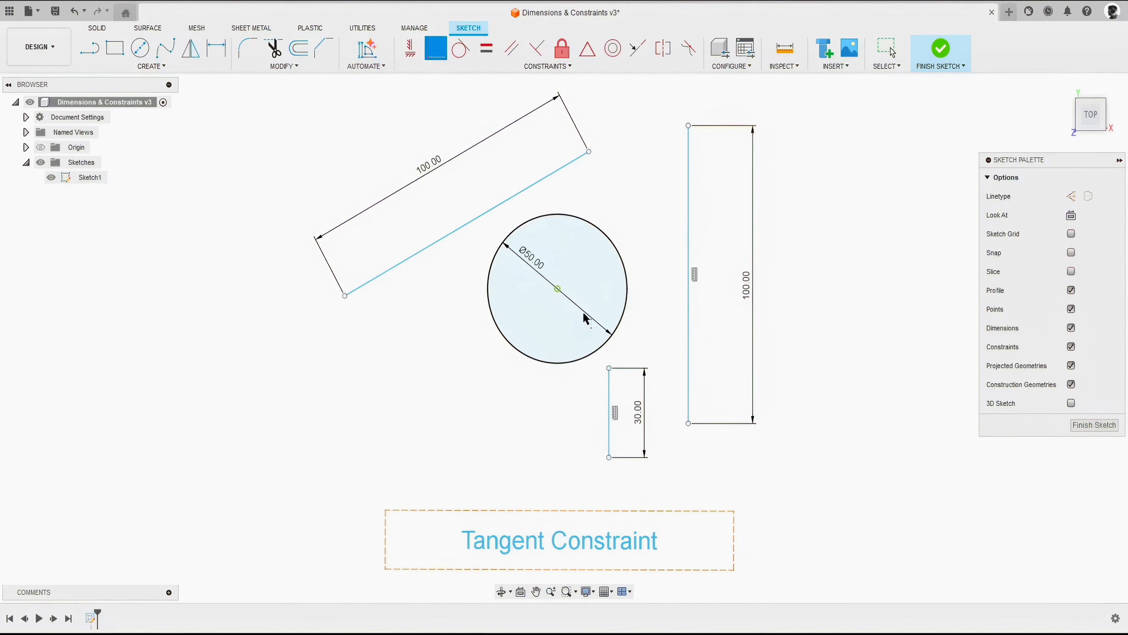
pyautogui.click(610, 369)
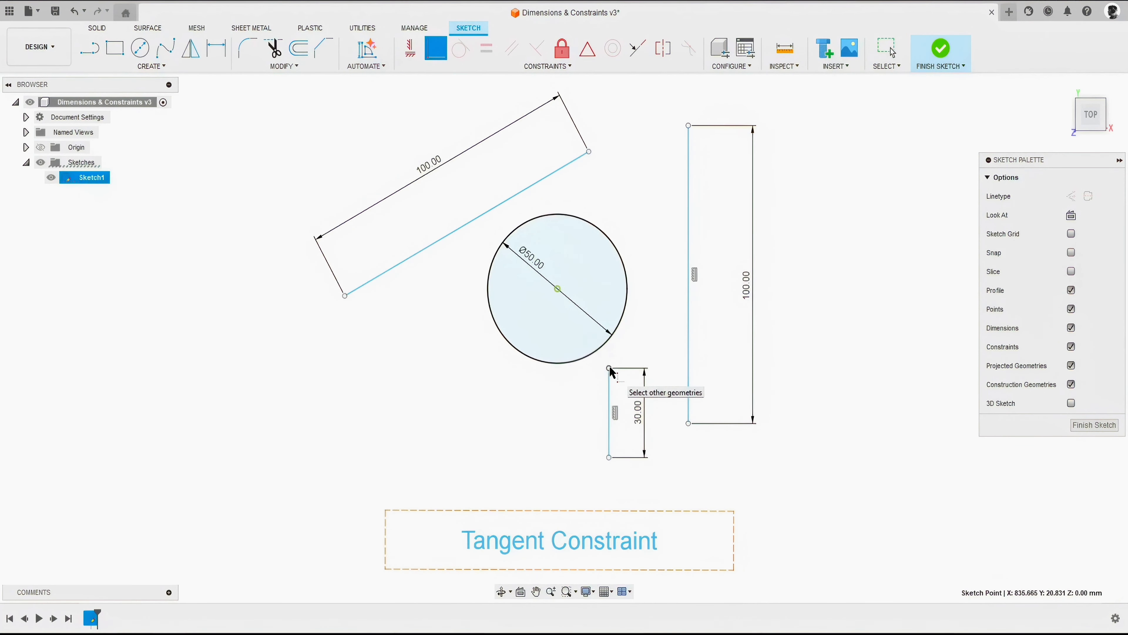
pyautogui.click(606, 354)
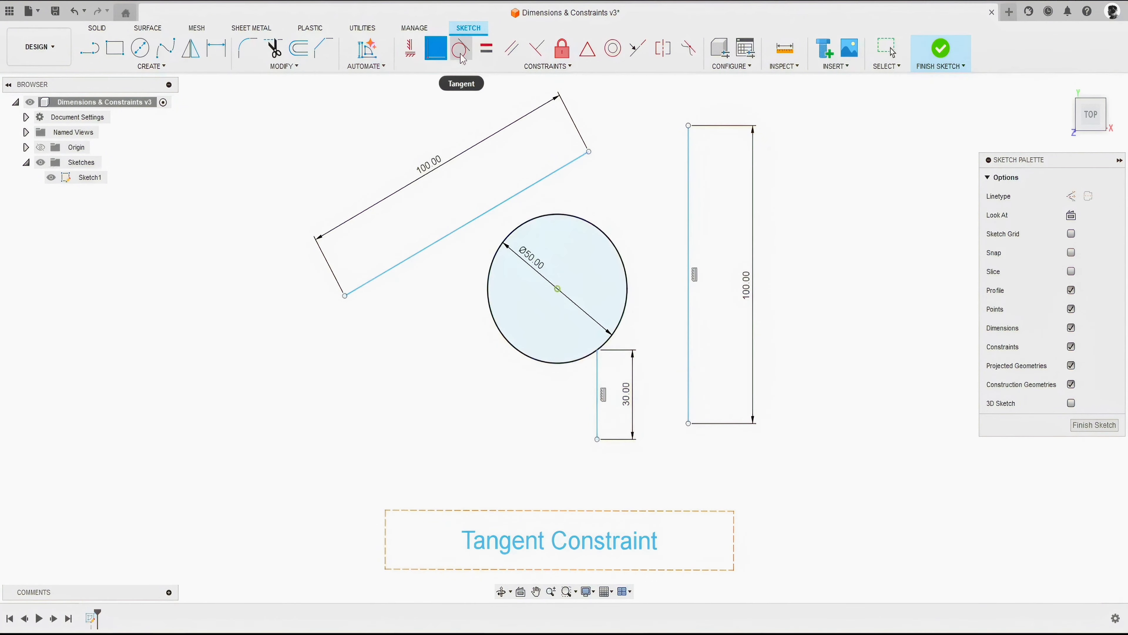
# - Make the 30 mm vertical line tangent to the circle, and undo its tangent and coincident constraints
pyautogui.click(462, 66)
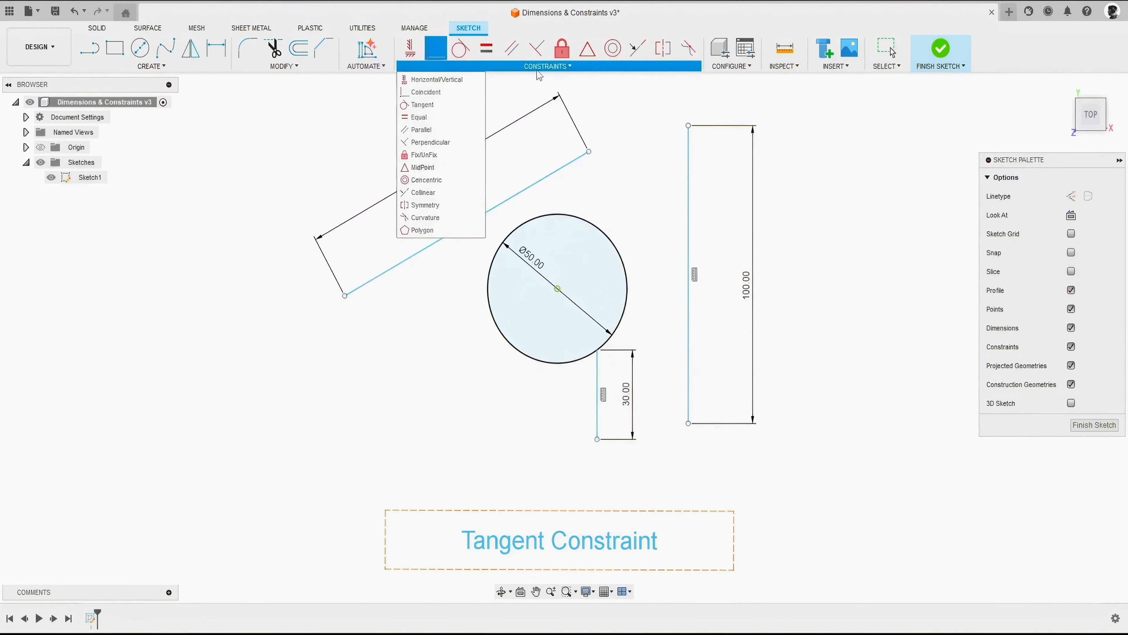
pyautogui.click(421, 106)
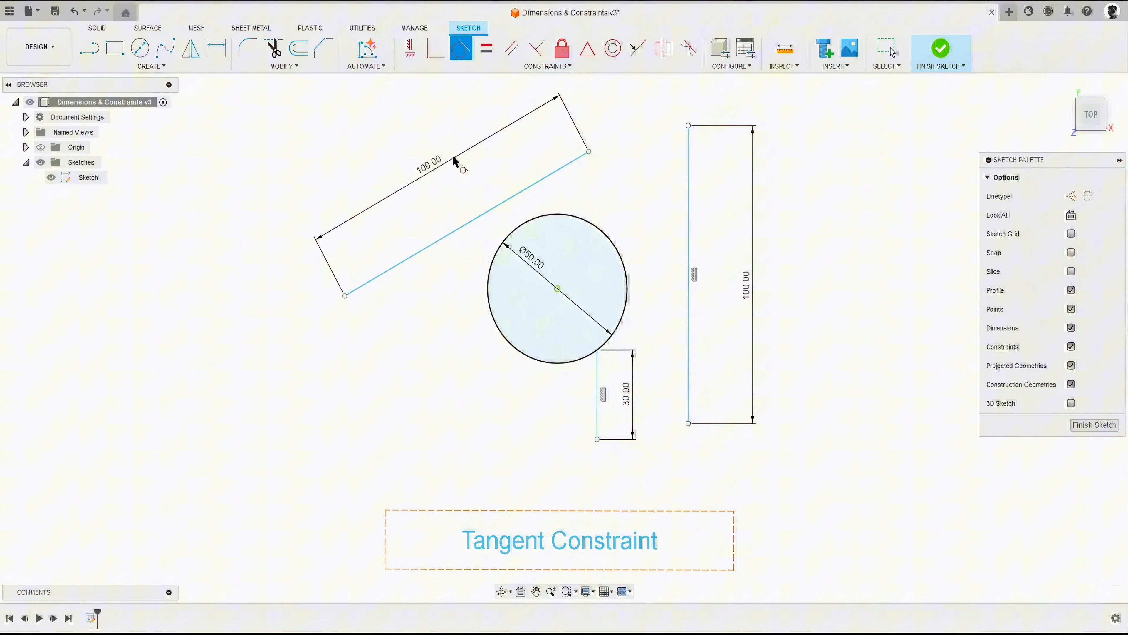
pyautogui.click(598, 375)
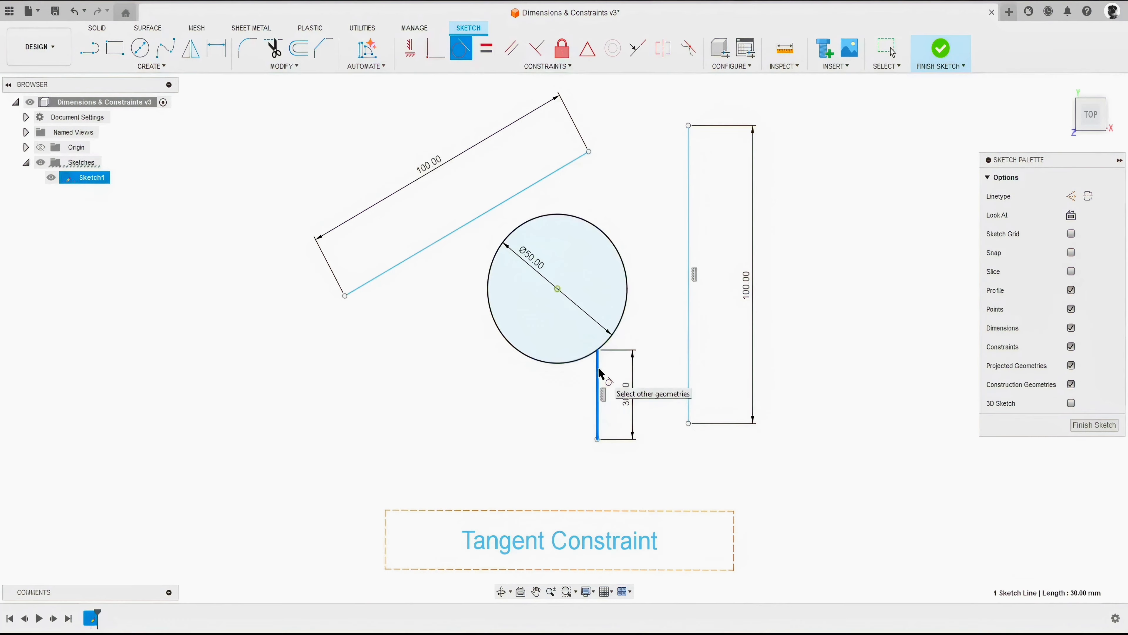
pyautogui.click(627, 290)
pyautogui.scroll(1, 622, 289)
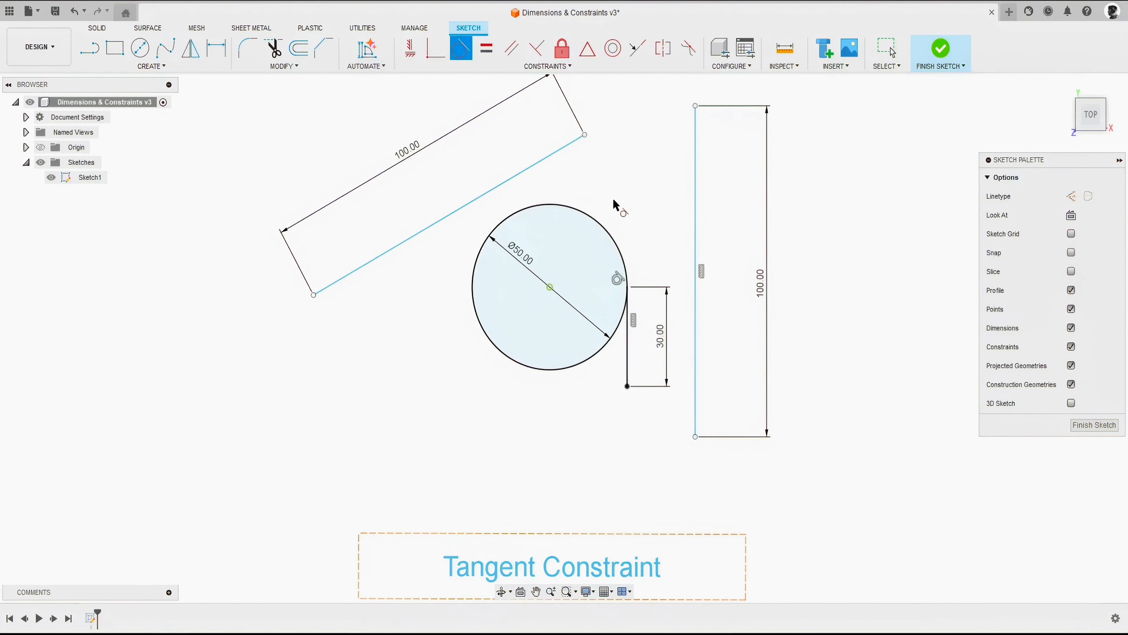
pyautogui.press('Escape')
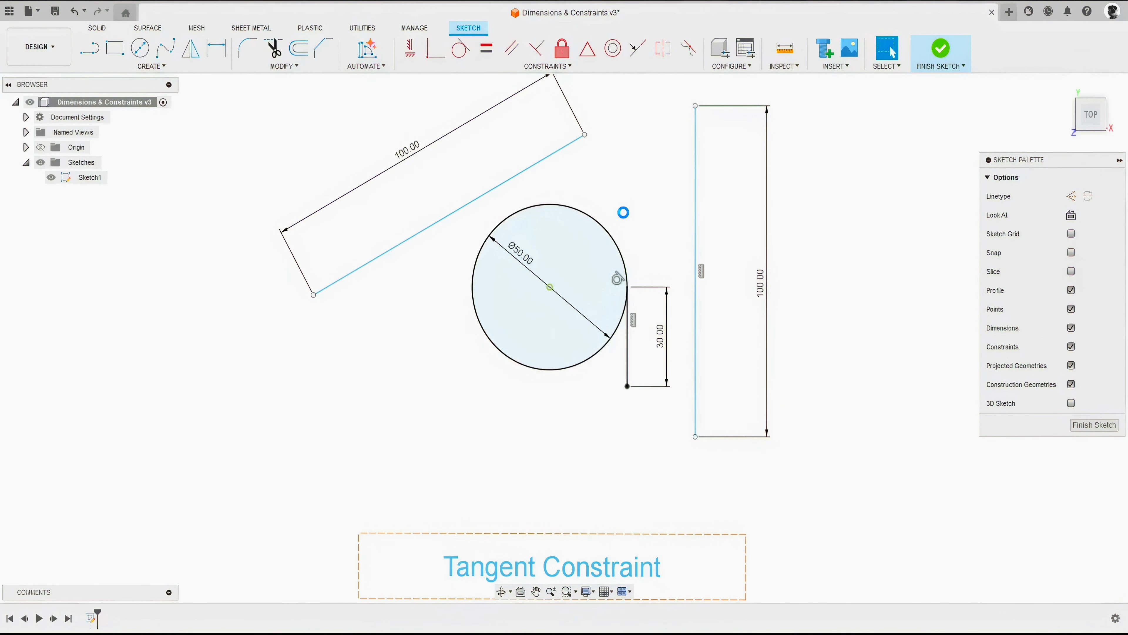
pyautogui.hotkey('ctrl', 'z')
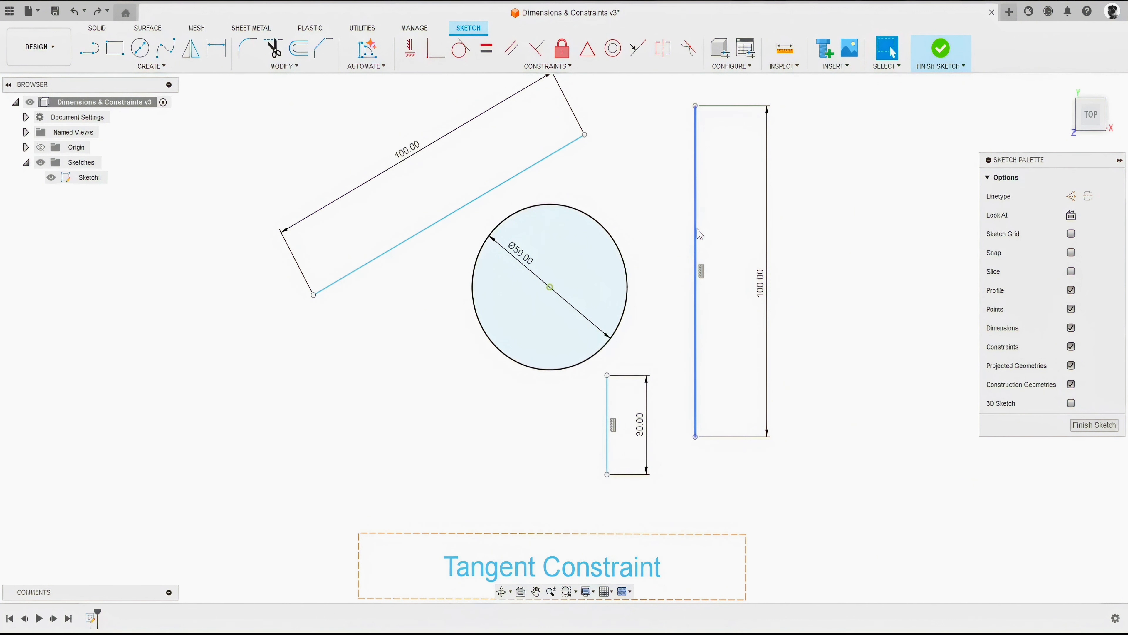
# - Make the 100 mm vertical line tangent to the circle with a Tangent constraint
pyautogui.click(459, 53)
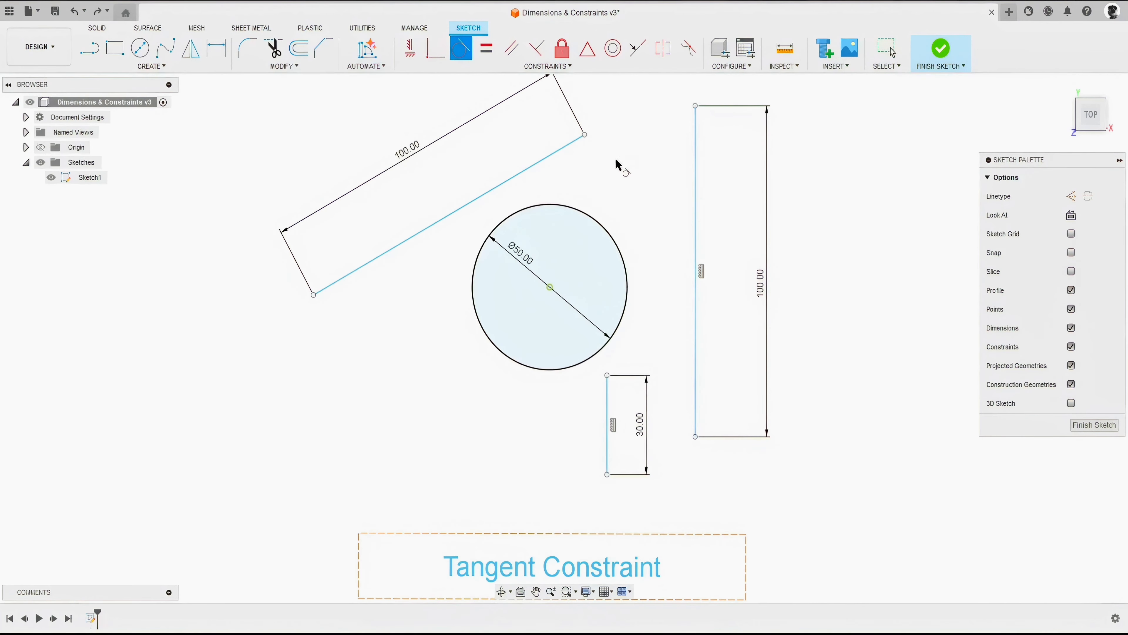
pyautogui.click(696, 222)
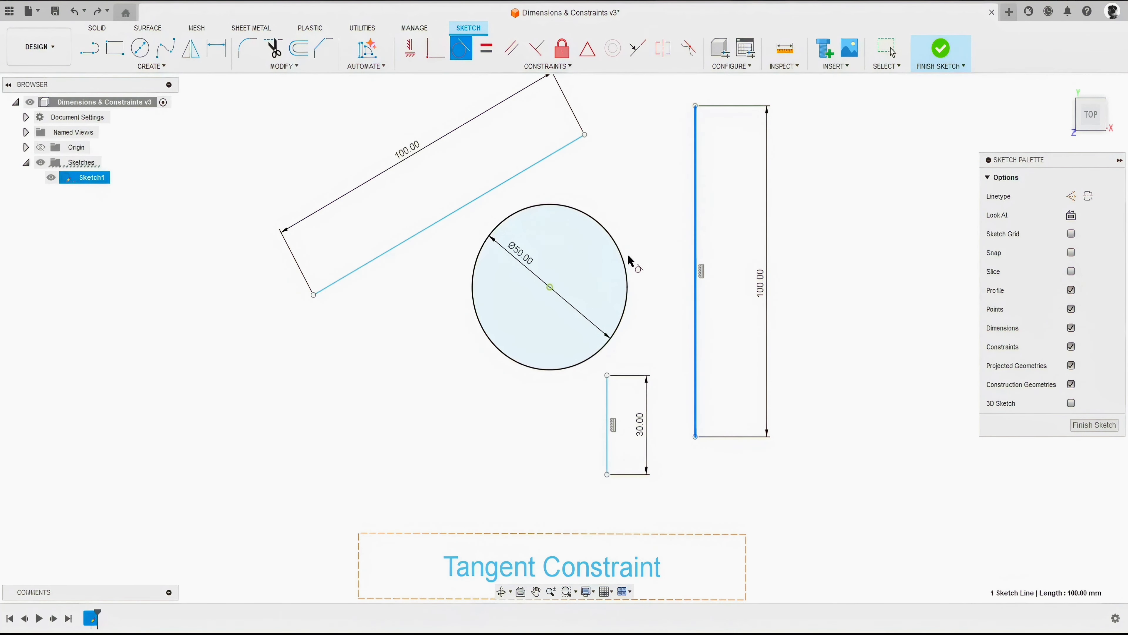
pyautogui.click(625, 266)
pyautogui.press('Escape')
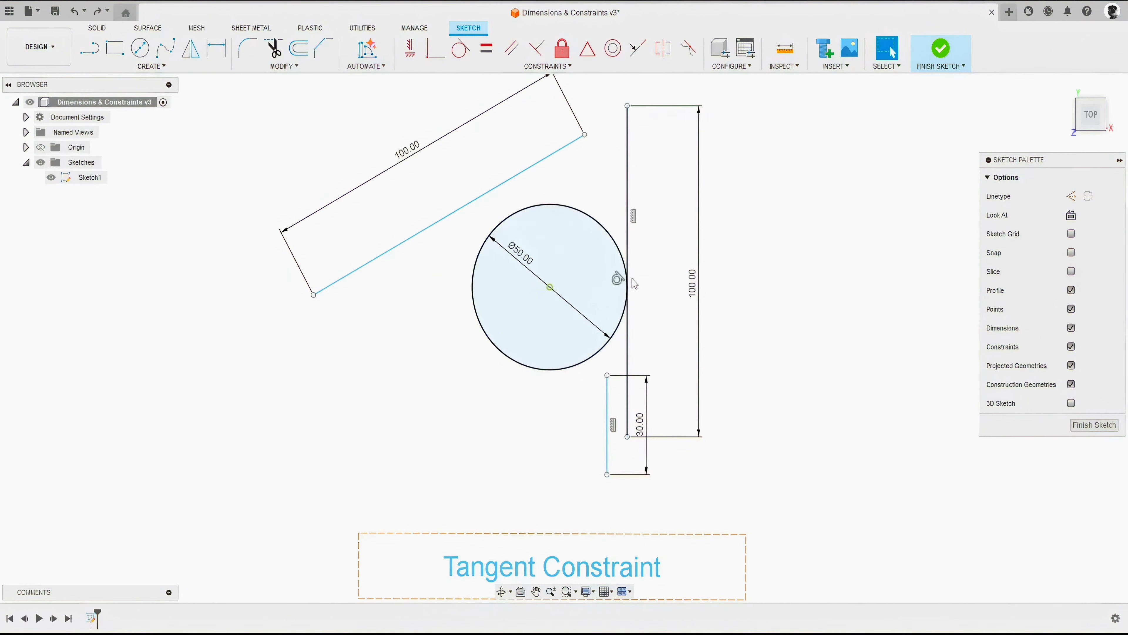
# - Slide the tangent 100 mm vertical line down along the circle's right side, and move the 30 mm line left beneath the circle
pyautogui.moveTo(631, 240); pyautogui.dragTo(633, 268)
pyautogui.click(576, 431)
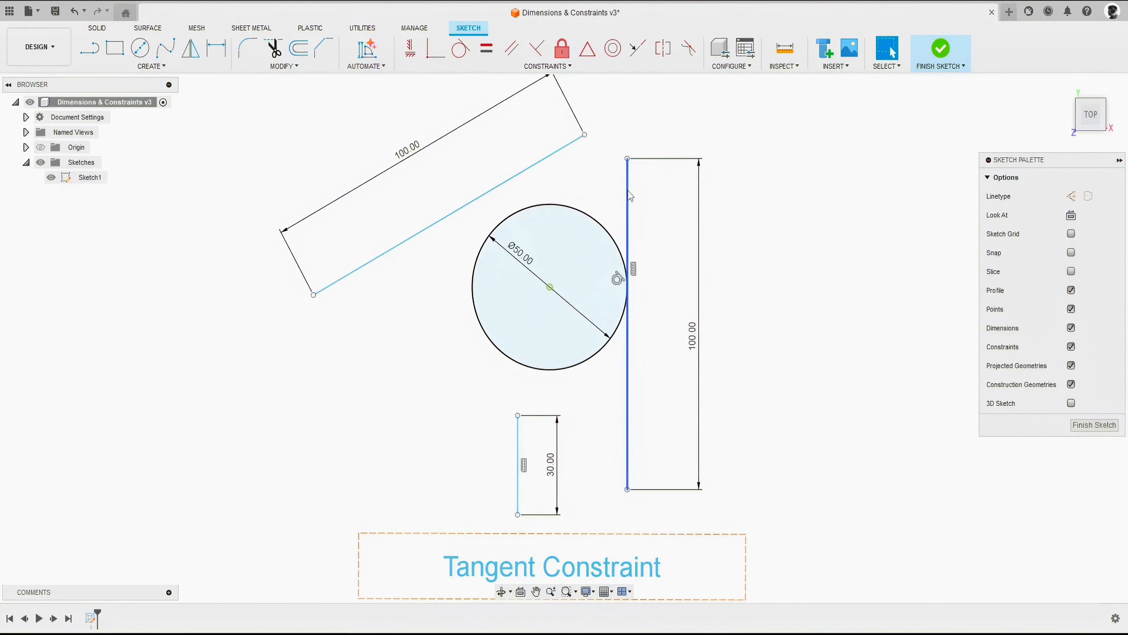
pyautogui.moveTo(629, 194); pyautogui.dragTo(628, 254)
pyautogui.click(649, 147)
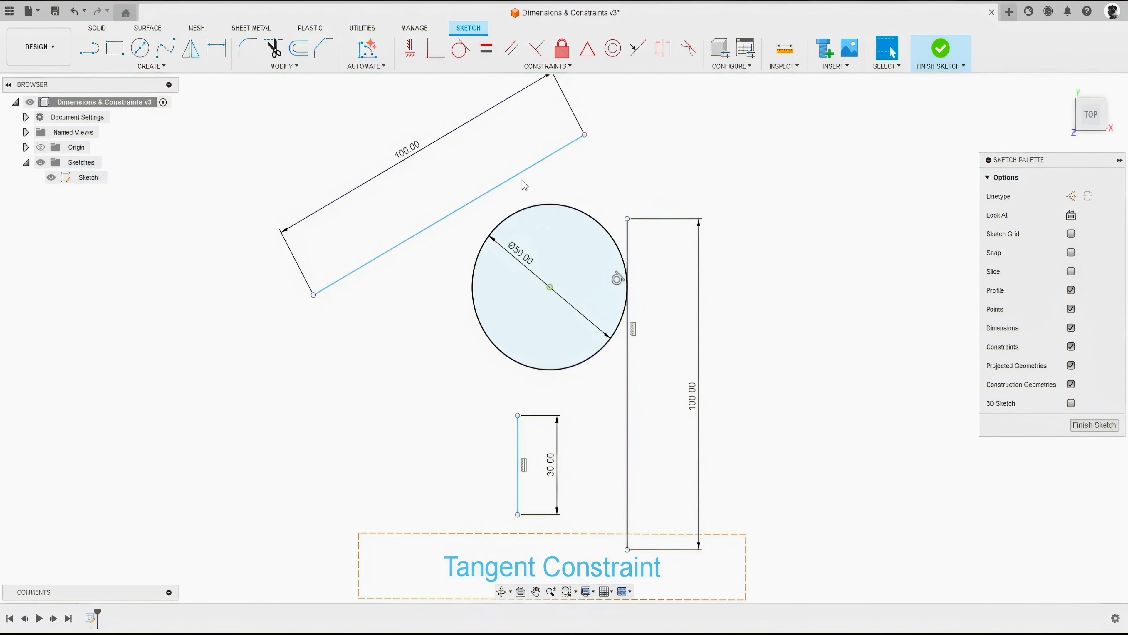
# - Make the slanted 100 mm line tangent to the 50 mm circle with a Tangent constraint
pyautogui.click(461, 49)
pyautogui.click(517, 175)
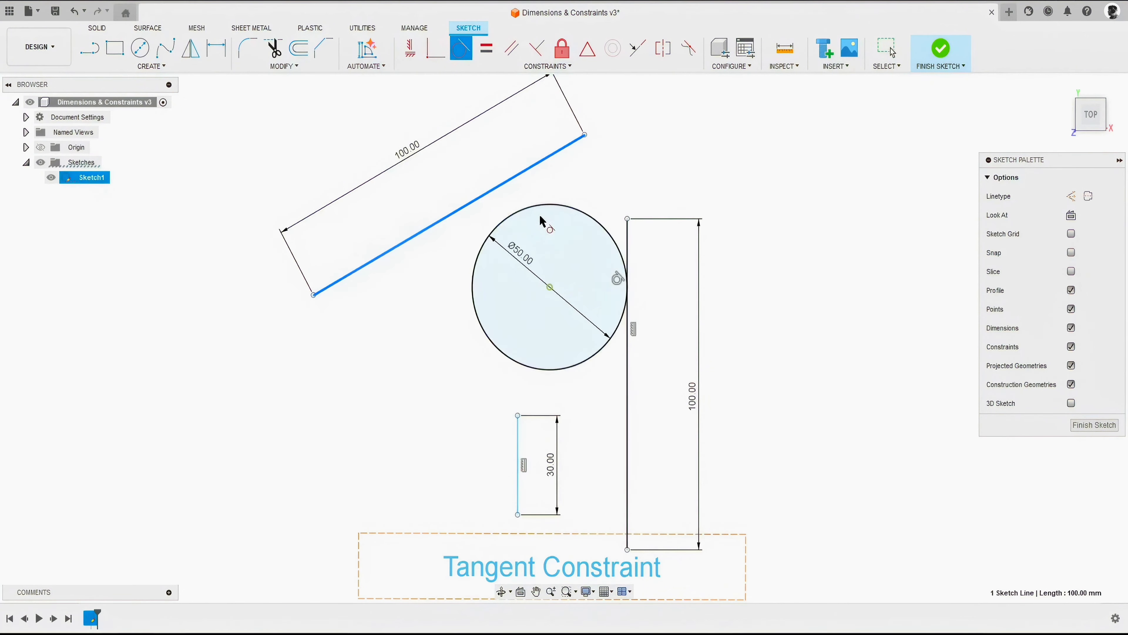
pyautogui.click(533, 208)
pyautogui.rightClick(680, 117)
pyautogui.click(724, 117)
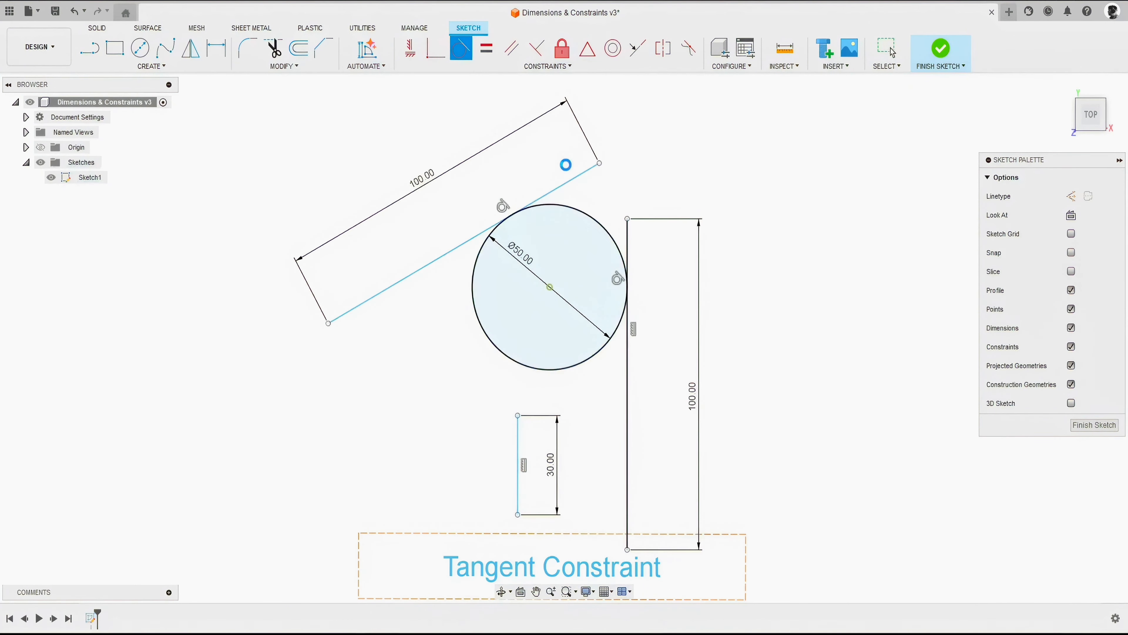
pyautogui.press('Escape')
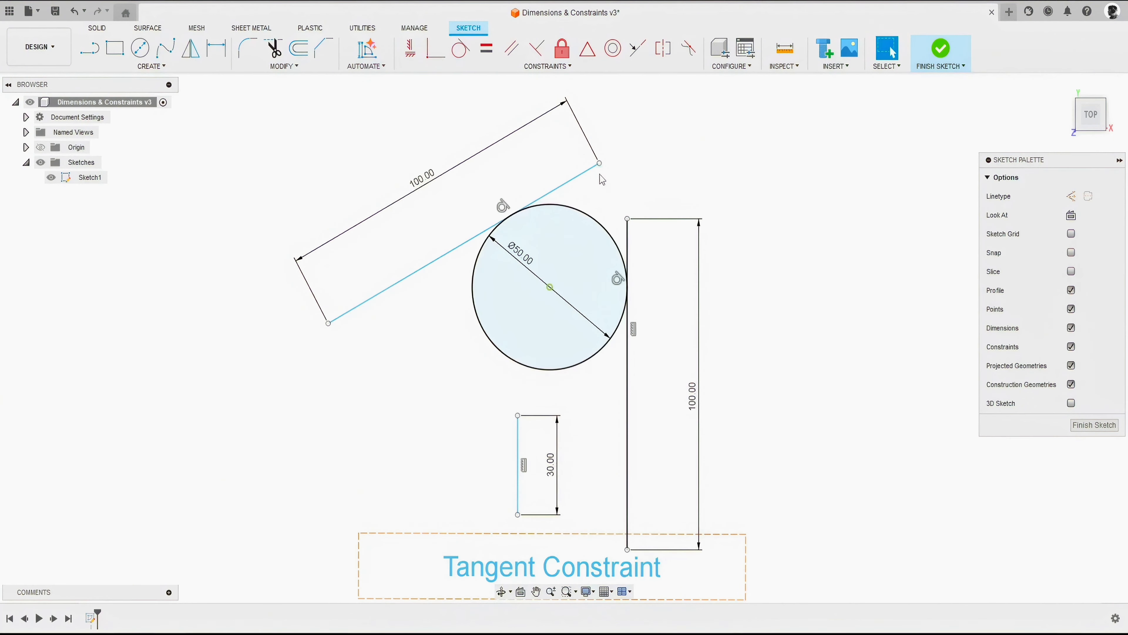
# - Swing the slanted tangent line over the top of the circle and constrain it horizontal
pyautogui.moveTo(599, 164)
pyautogui.mouseDown()
pyautogui.moveTo(662, 214)
pyautogui.moveTo(662, 256)
pyautogui.moveTo(584, 252)
pyautogui.moveTo(527, 284)
pyautogui.moveTo(562, 210)
pyautogui.moveTo(555, 316)
pyautogui.mouseUp()
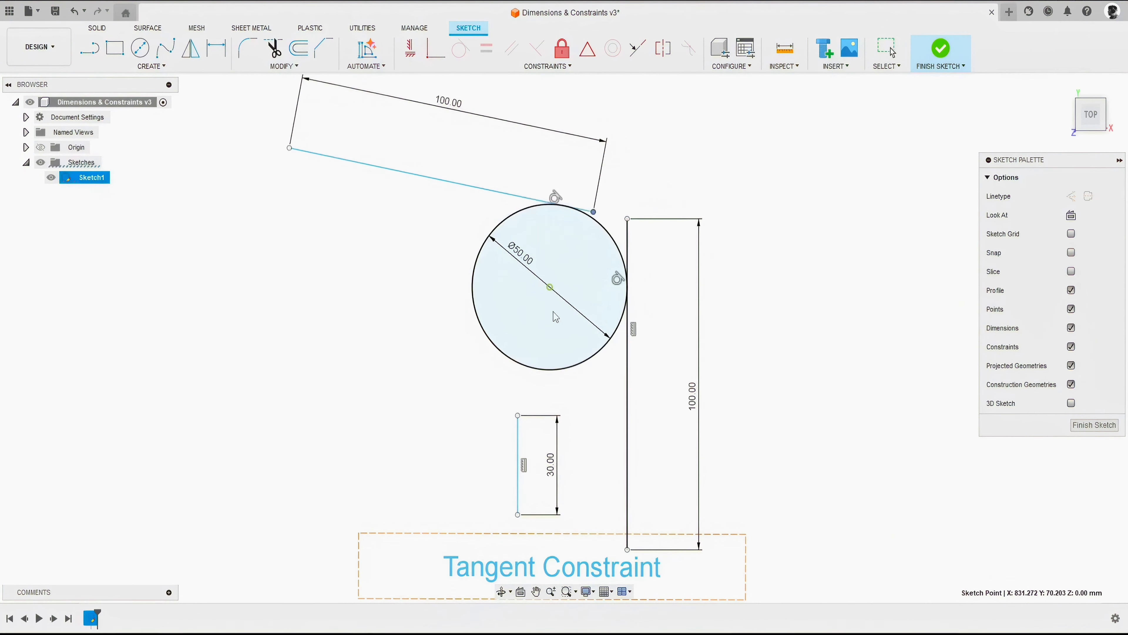
pyautogui.click(413, 51)
pyautogui.click(417, 176)
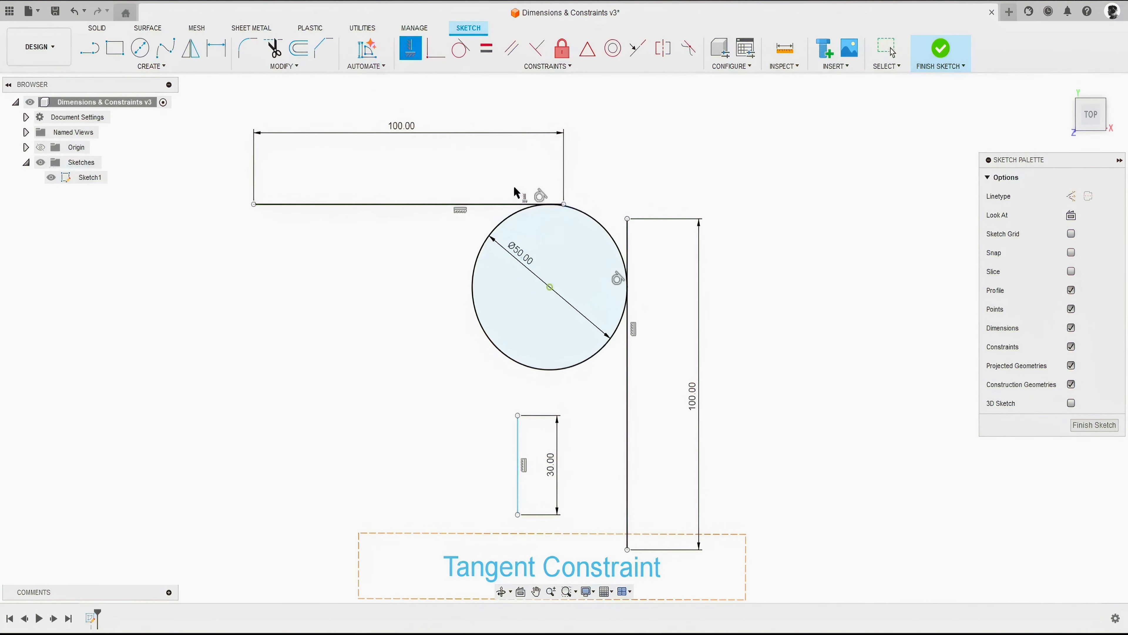
pyautogui.rightClick(620, 115)
pyautogui.click(653, 113)
# - Slide the horizontal 100 mm line to the right and constrain its right endpoint coincident with the circle
pyautogui.moveTo(363, 204); pyautogui.dragTo(443, 205)
pyautogui.click(433, 244)
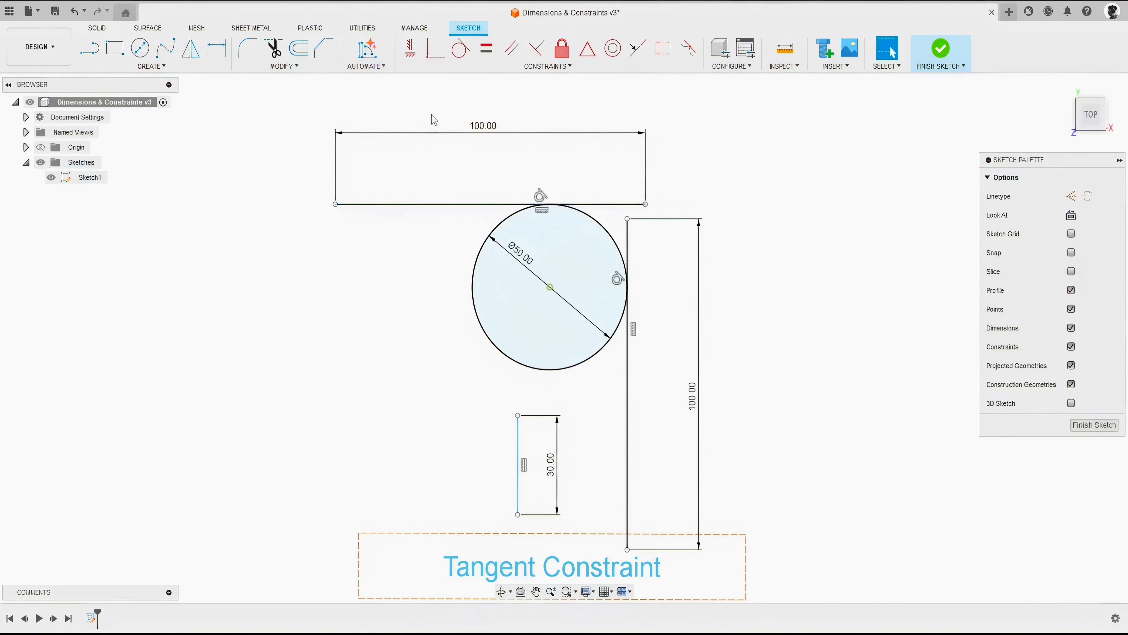
pyautogui.click(431, 54)
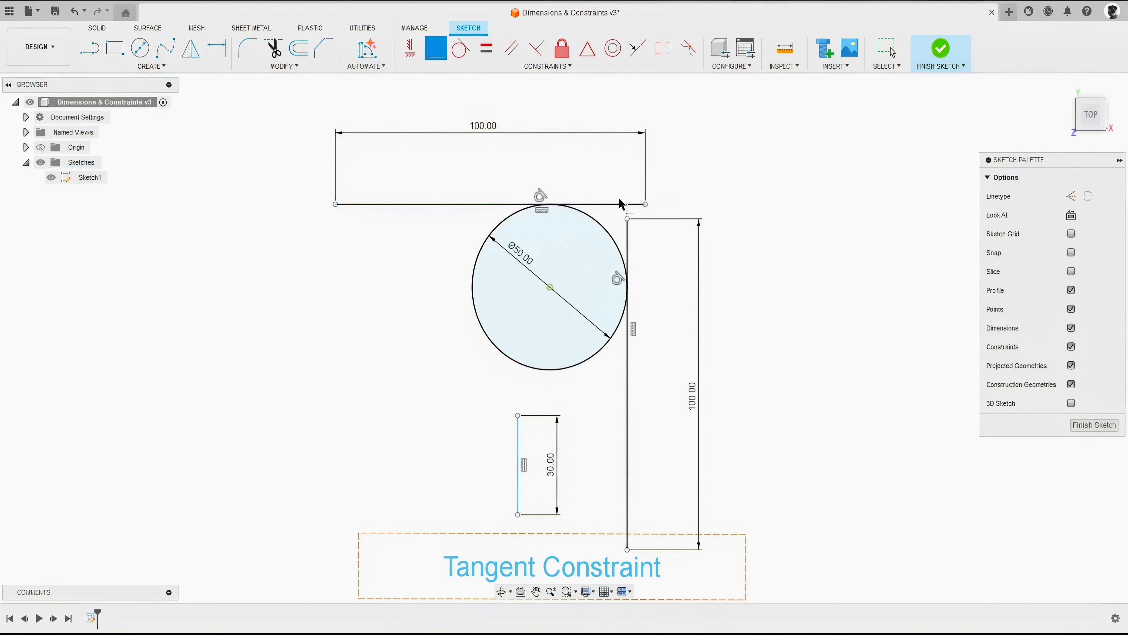
pyautogui.click(646, 205)
pyautogui.click(594, 223)
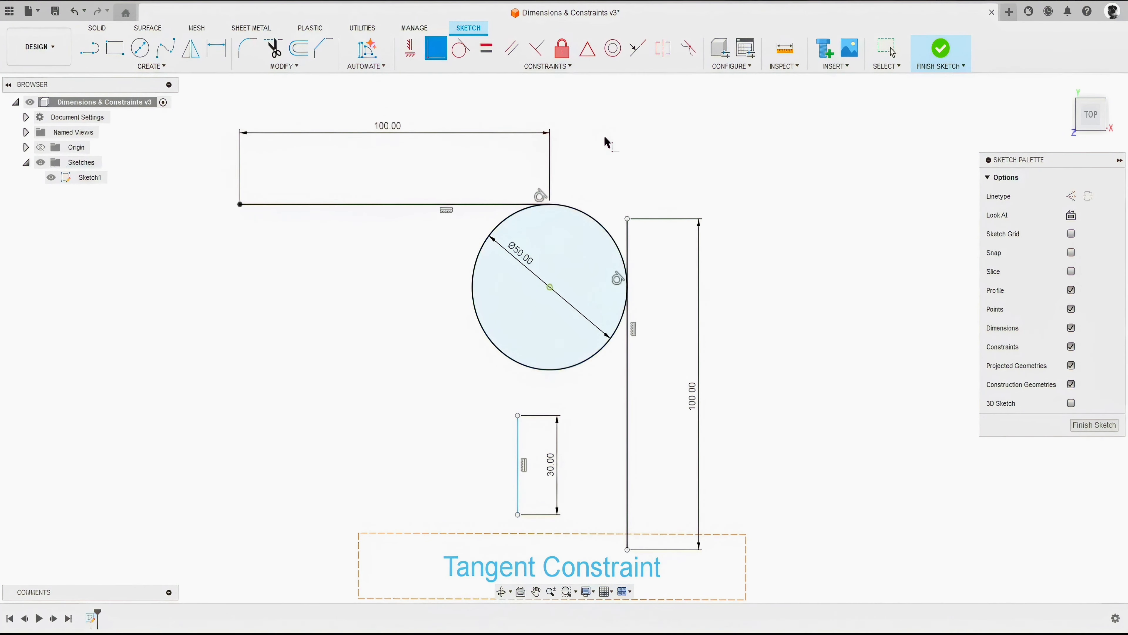
pyautogui.rightClick(605, 131)
pyautogui.click(638, 131)
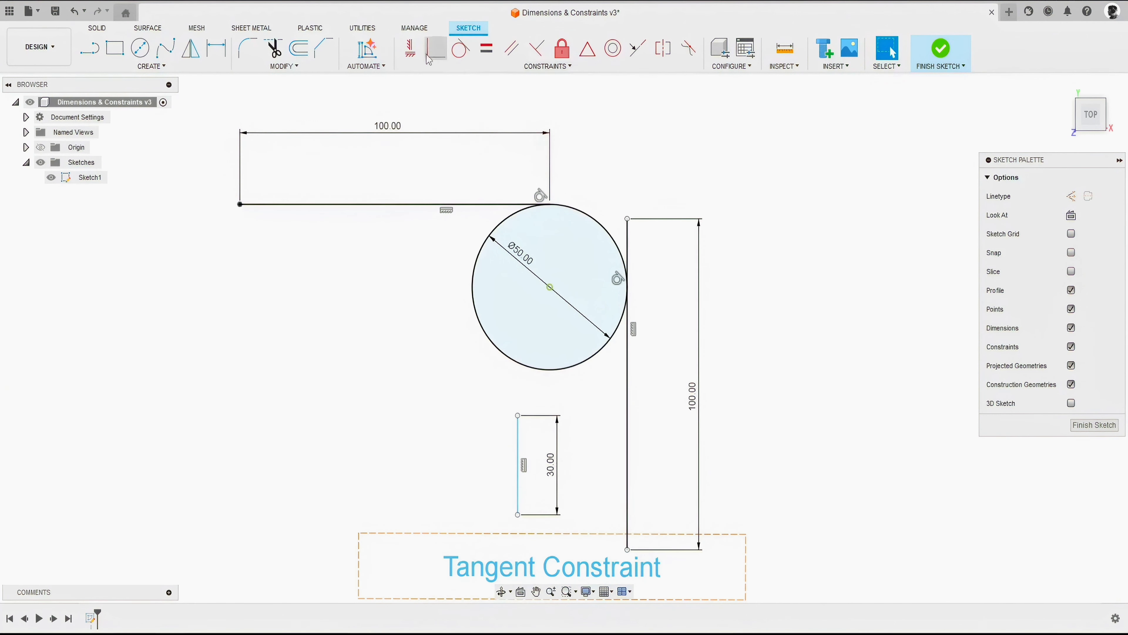
# - Constrain the bottom endpoint of the 100 mm vertical line coincident with the circle
pyautogui.click(437, 55)
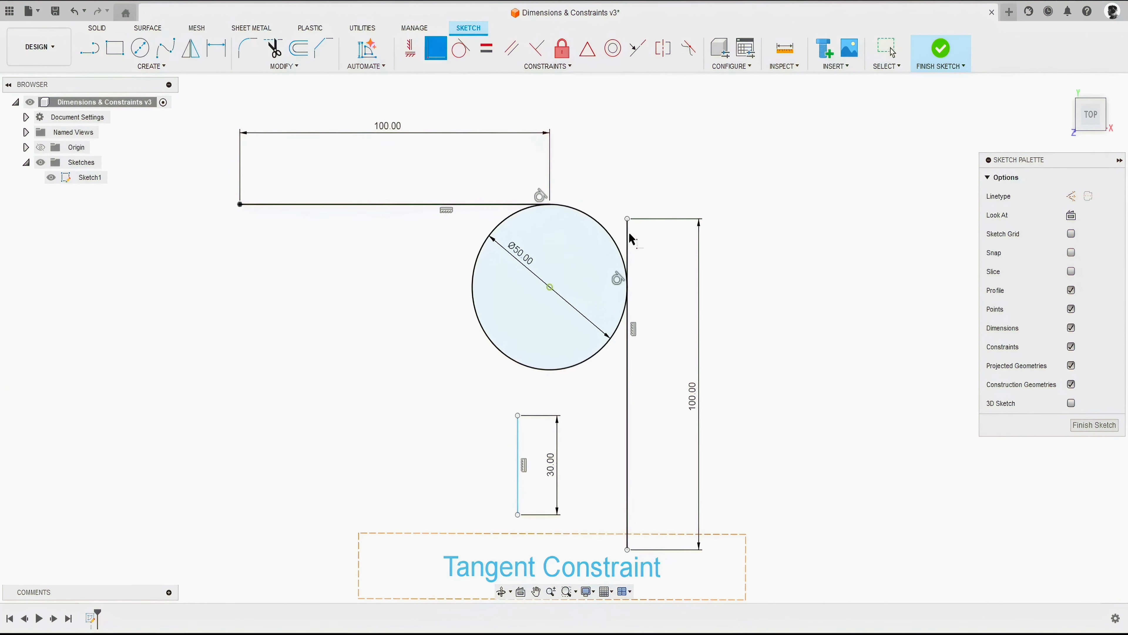
pyautogui.click(627, 550)
pyautogui.click(620, 333)
pyautogui.rightClick(791, 242)
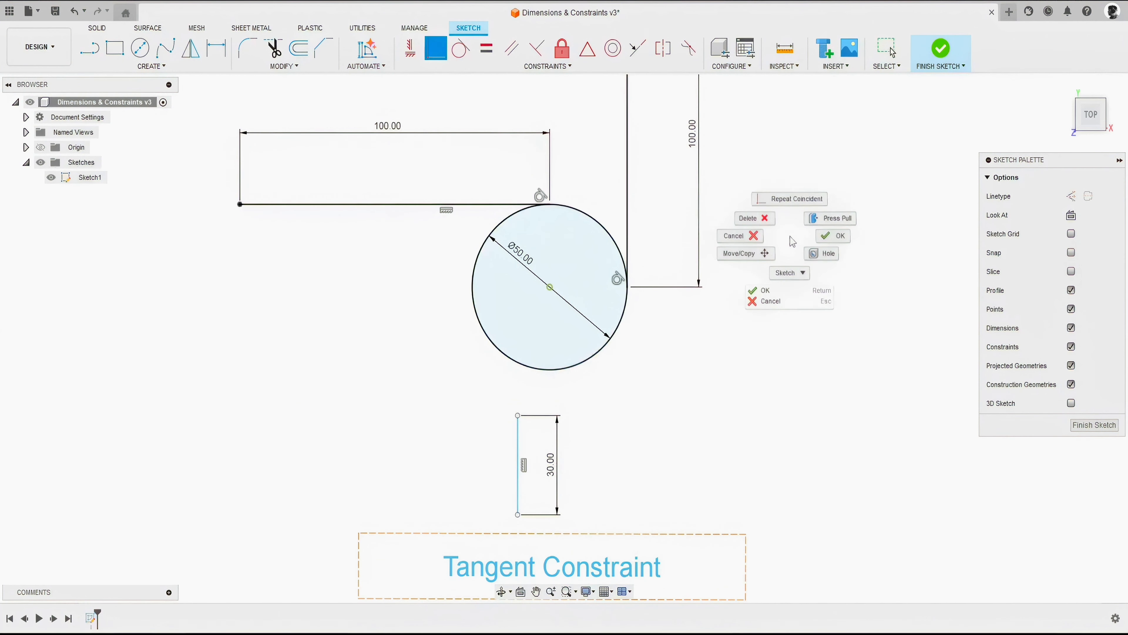
pyautogui.click(819, 244)
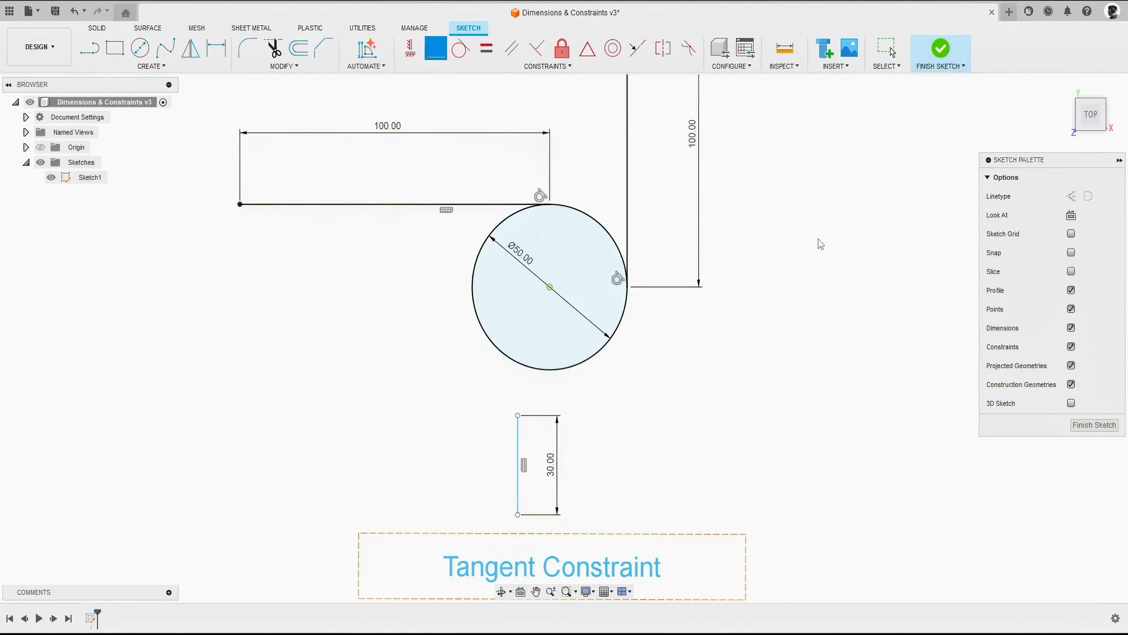
# - Constrain the top endpoint of the 30 mm vertical line coincident with the circle's lower edge
pyautogui.click(434, 66)
pyautogui.click(518, 416)
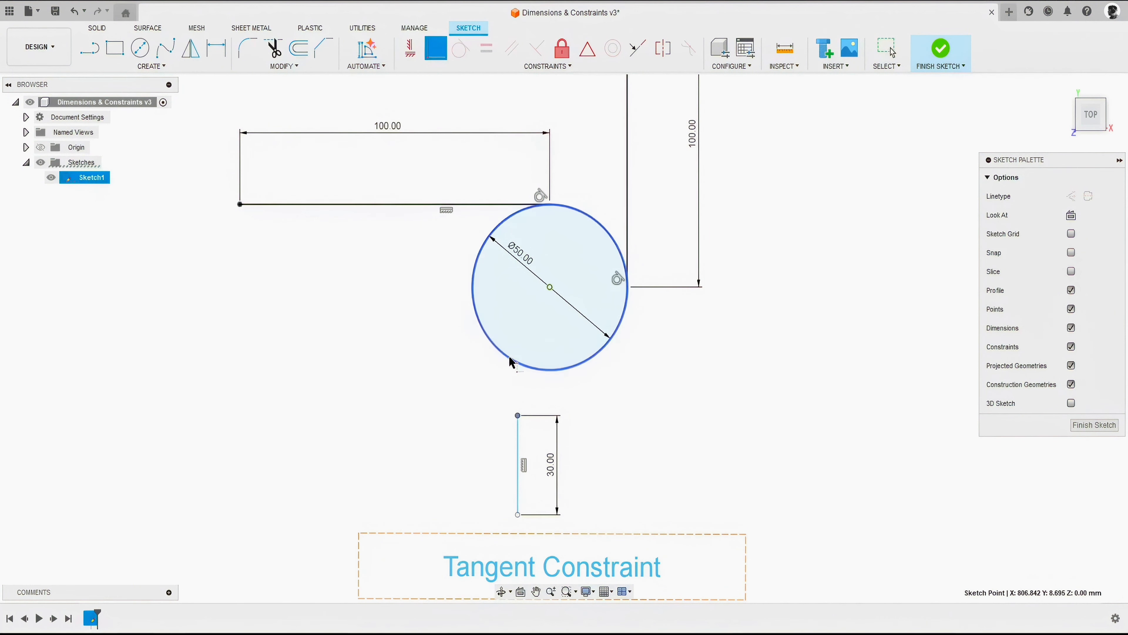
pyautogui.click(531, 367)
# - Make the 30 mm vertical line tangent to the circle on its left side
pyautogui.click(461, 47)
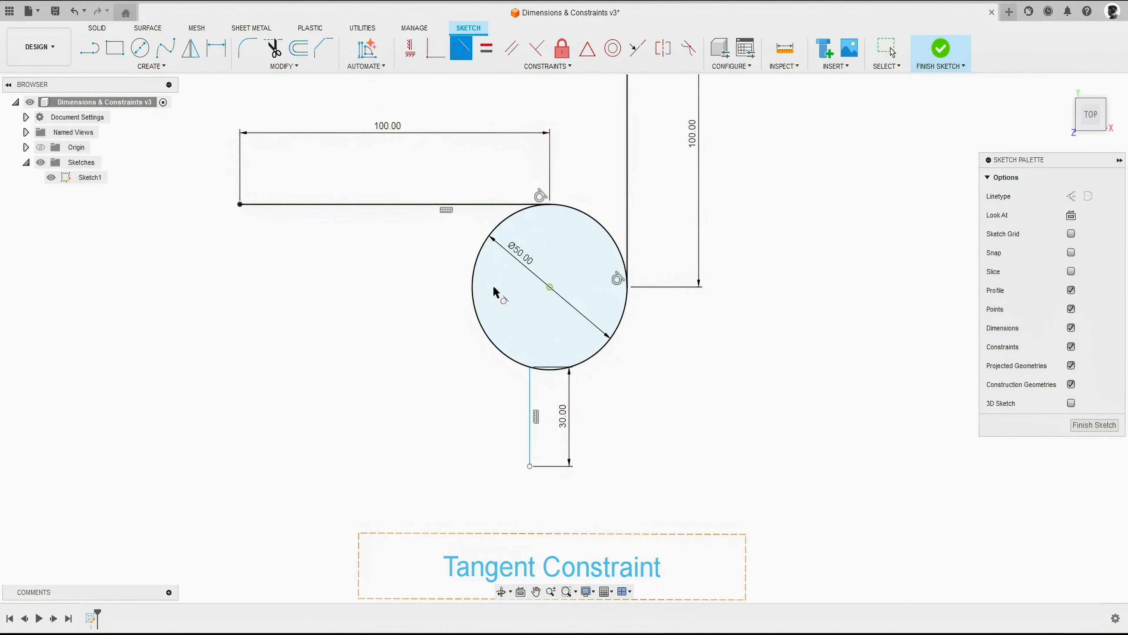
pyautogui.click(529, 382)
pyautogui.click(517, 360)
pyautogui.rightClick(688, 351)
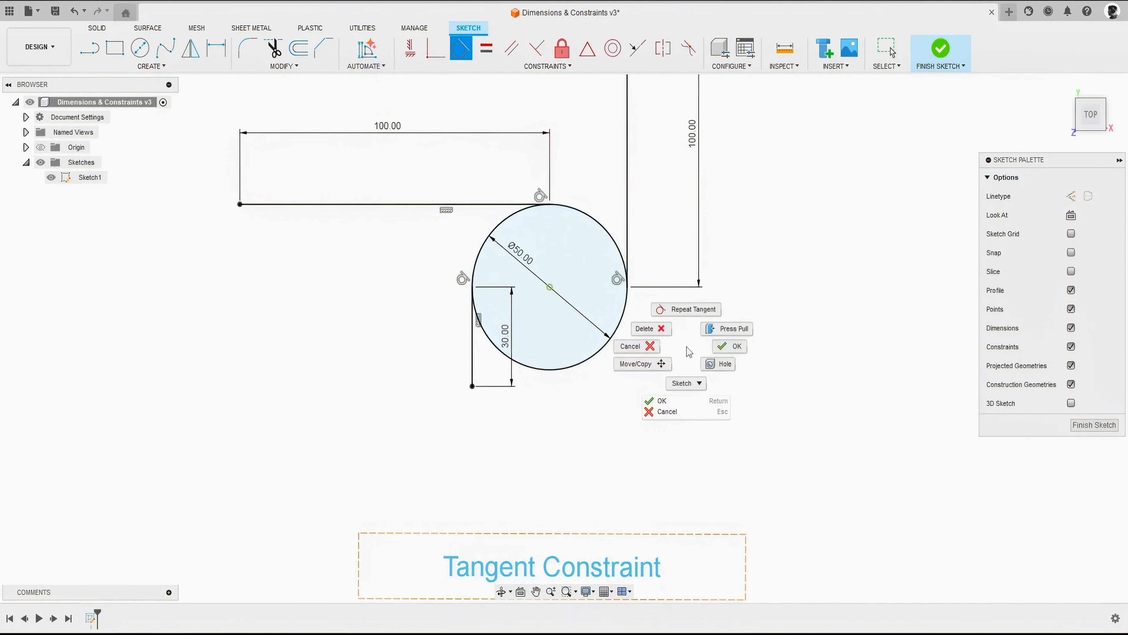
pyautogui.click(730, 346)
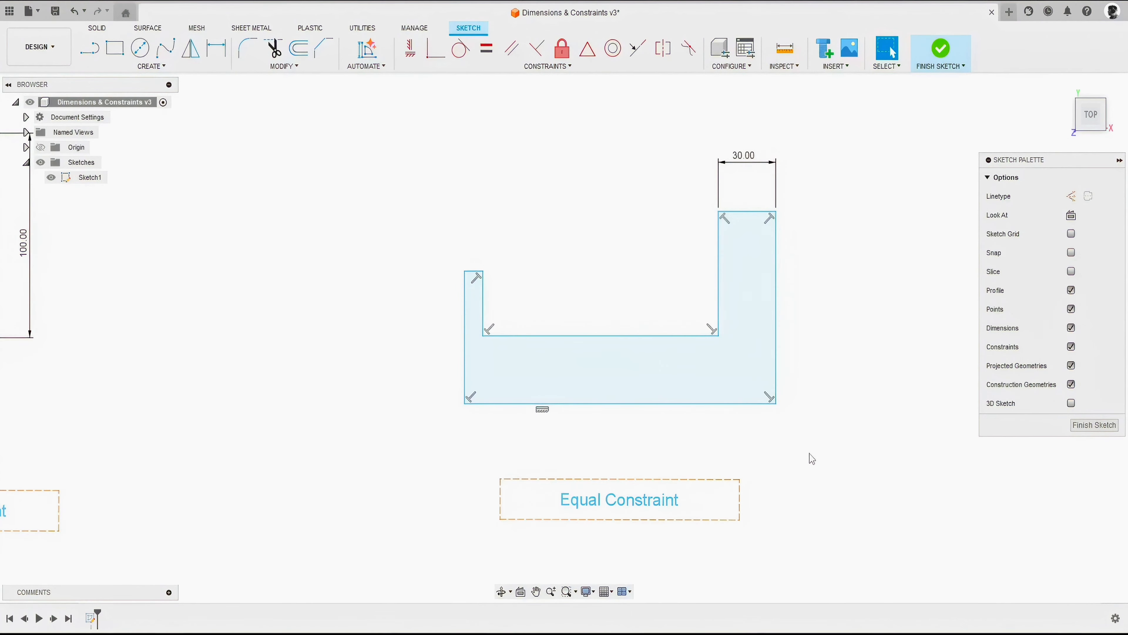
# - In the Equal Constraint example, make the left arm's top edge equal in length to the right arm's 30 mm top edge
pyautogui.click(754, 212)
pyautogui.press('Escape')
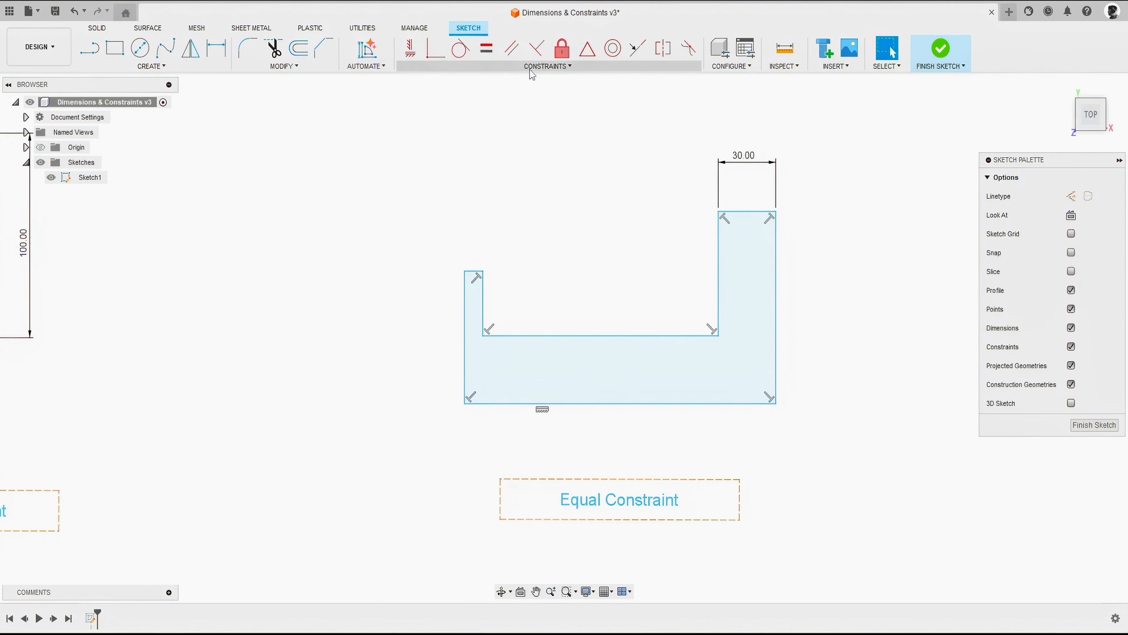
pyautogui.click(482, 66)
pyautogui.click(440, 117)
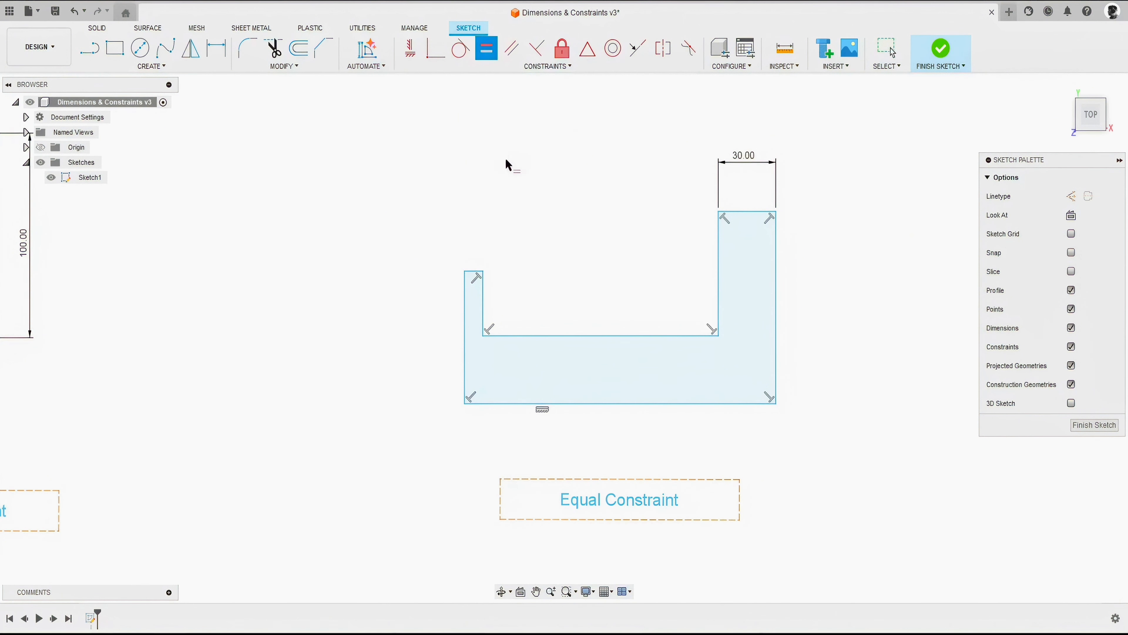
pyautogui.click(738, 213)
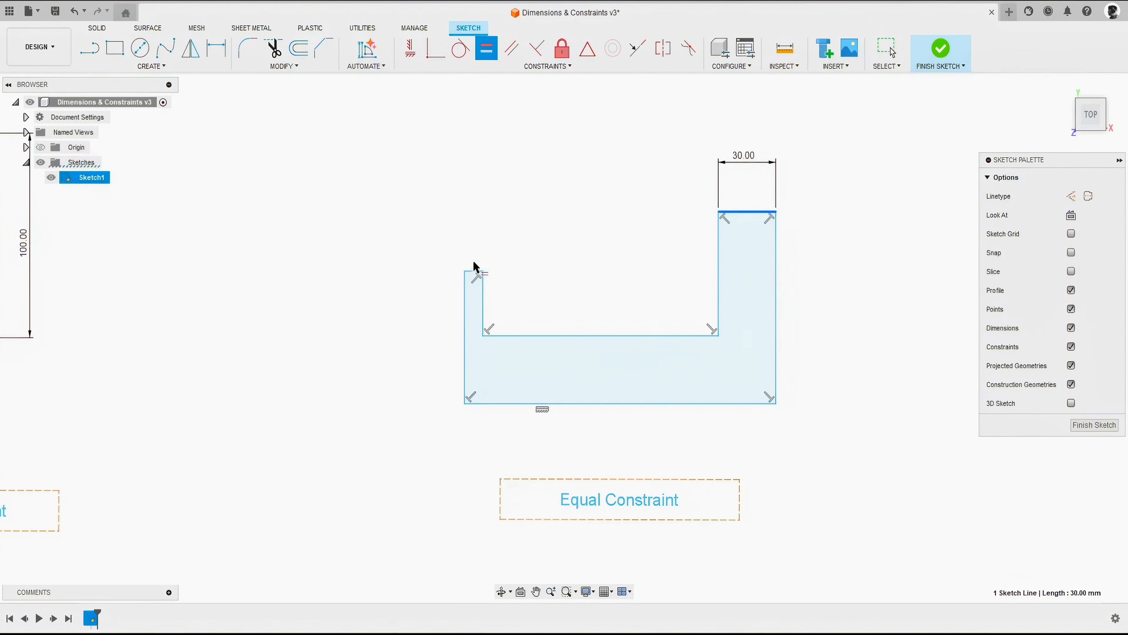
pyautogui.click(472, 272)
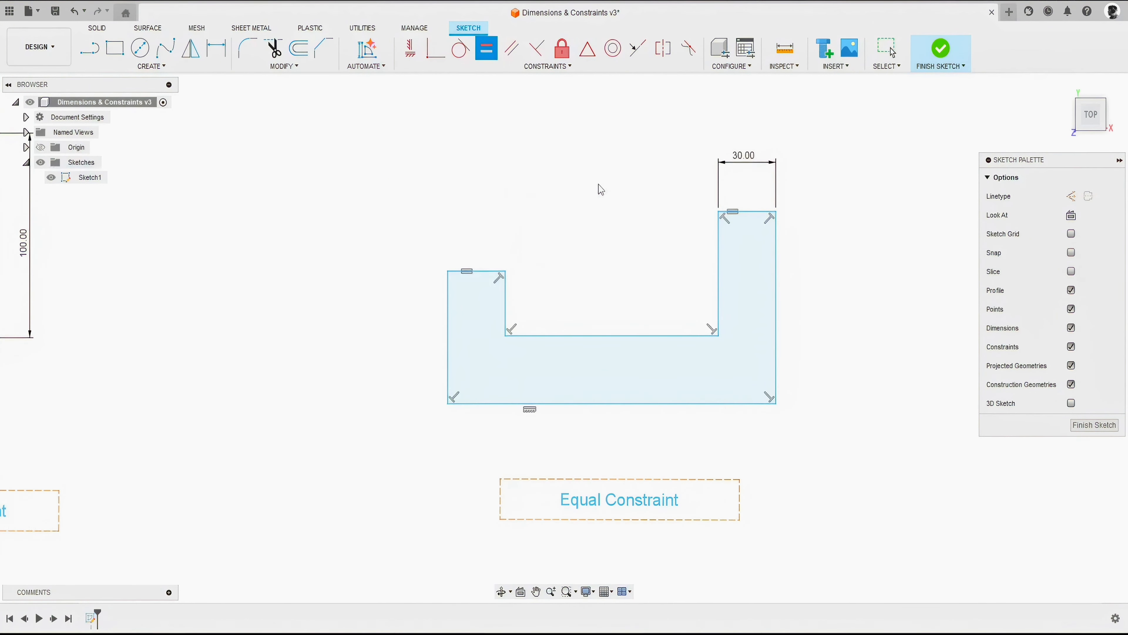
pyautogui.press('Escape')
# - Measure the length of the left arm's top edge in the Equal Constraint profile
pyautogui.press('i')
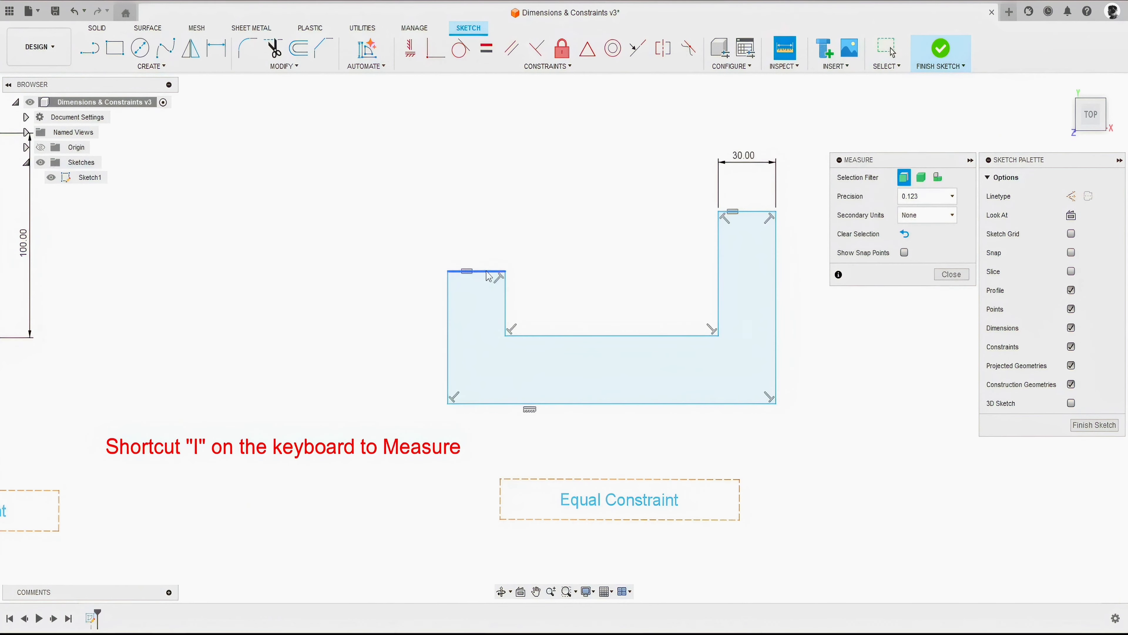
pyautogui.click(487, 271)
pyautogui.moveTo(865, 167); pyautogui.dragTo(567, 164)
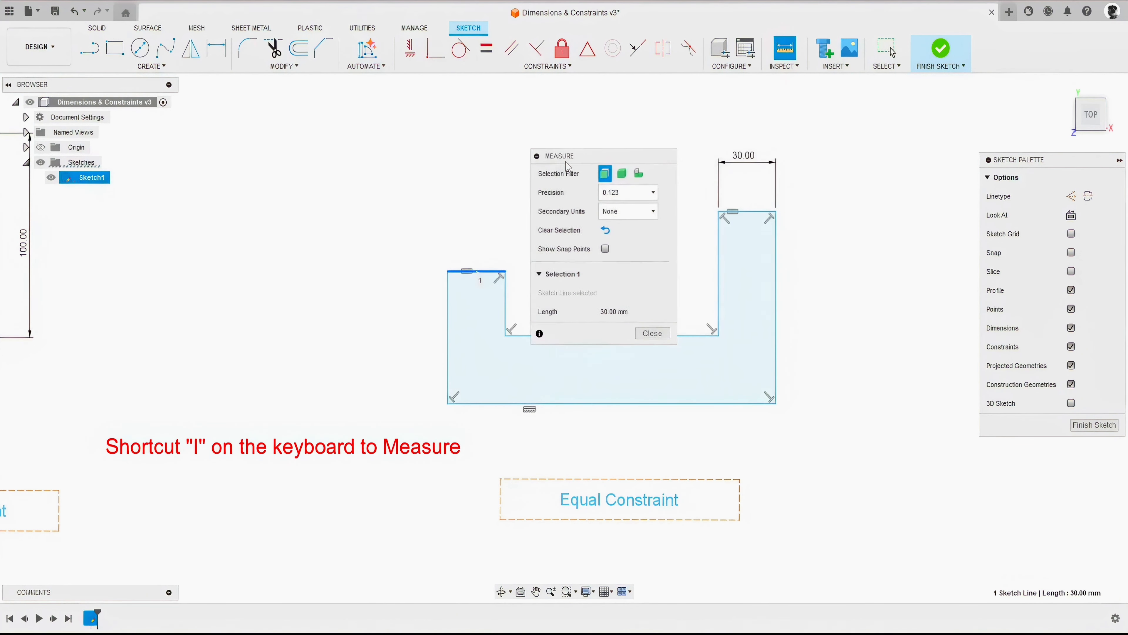
pyautogui.press('Escape')
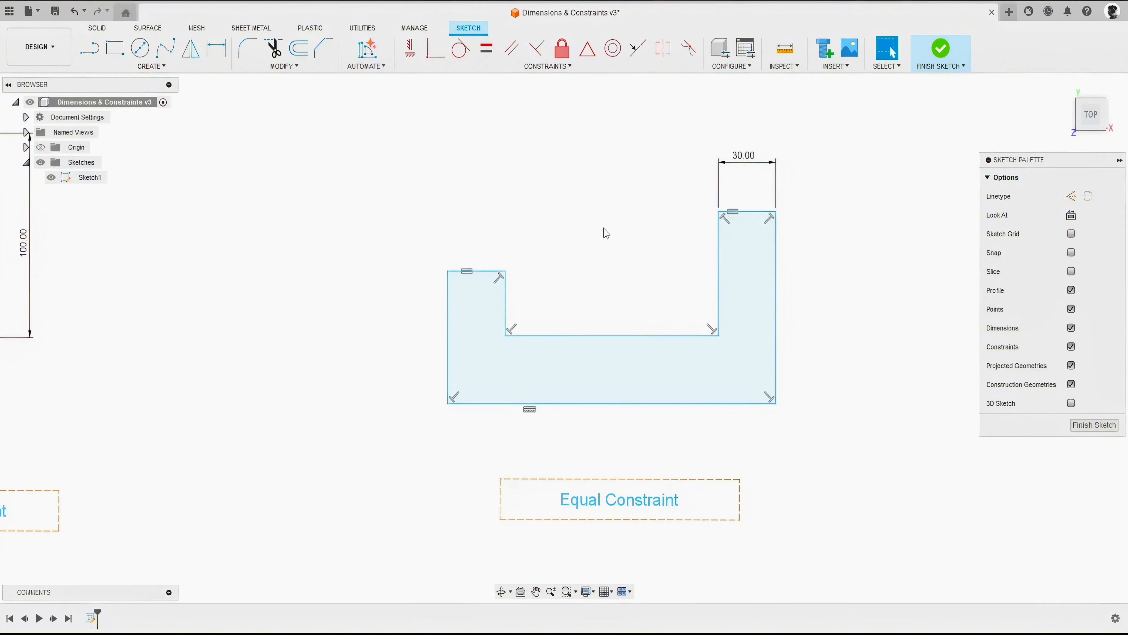
# - Set the width dimension of the right arm's top edge to 50 mm
pyautogui.doubleClick(745, 159)
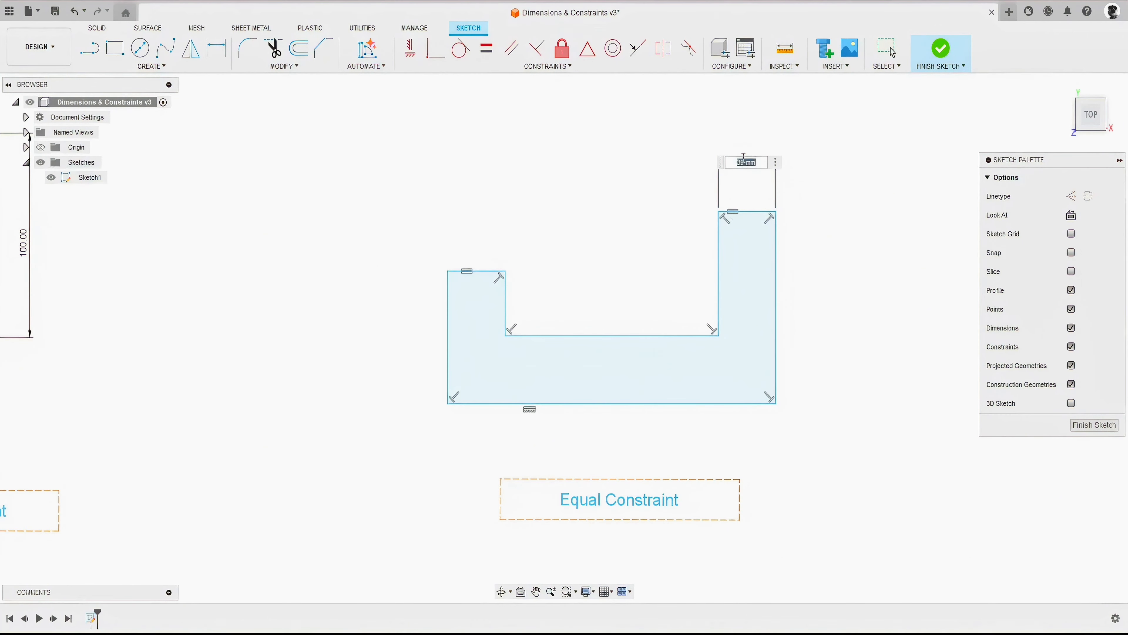
pyautogui.write('50')
pyautogui.press('Return')
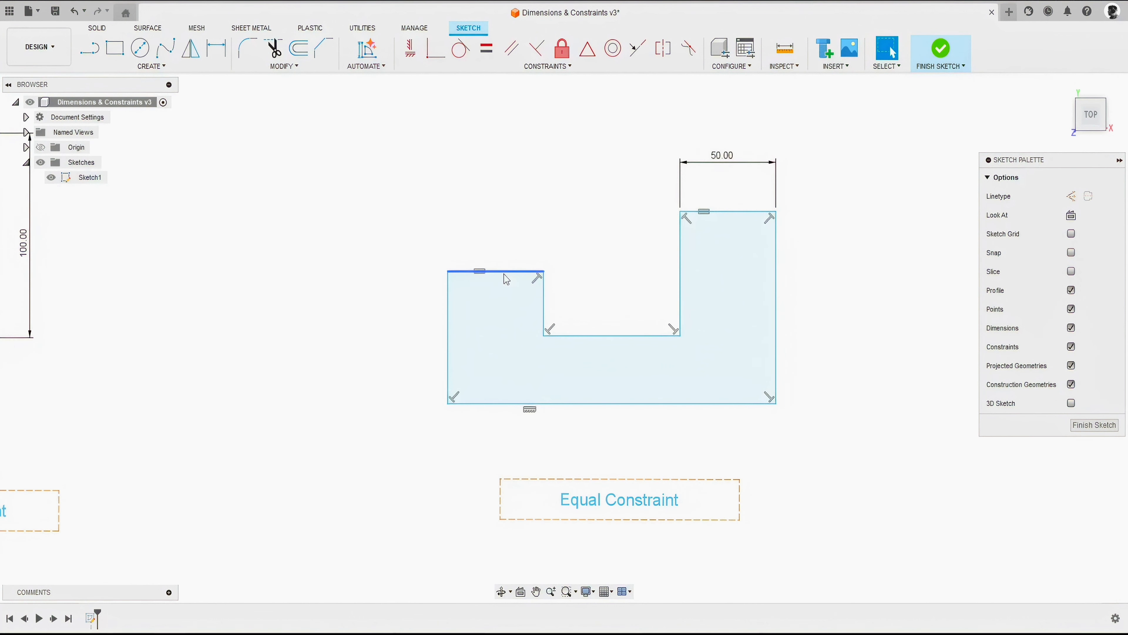
# - Measure the left arm's top edge again to check its length after the width change
pyautogui.press('i')
pyautogui.click(522, 271)
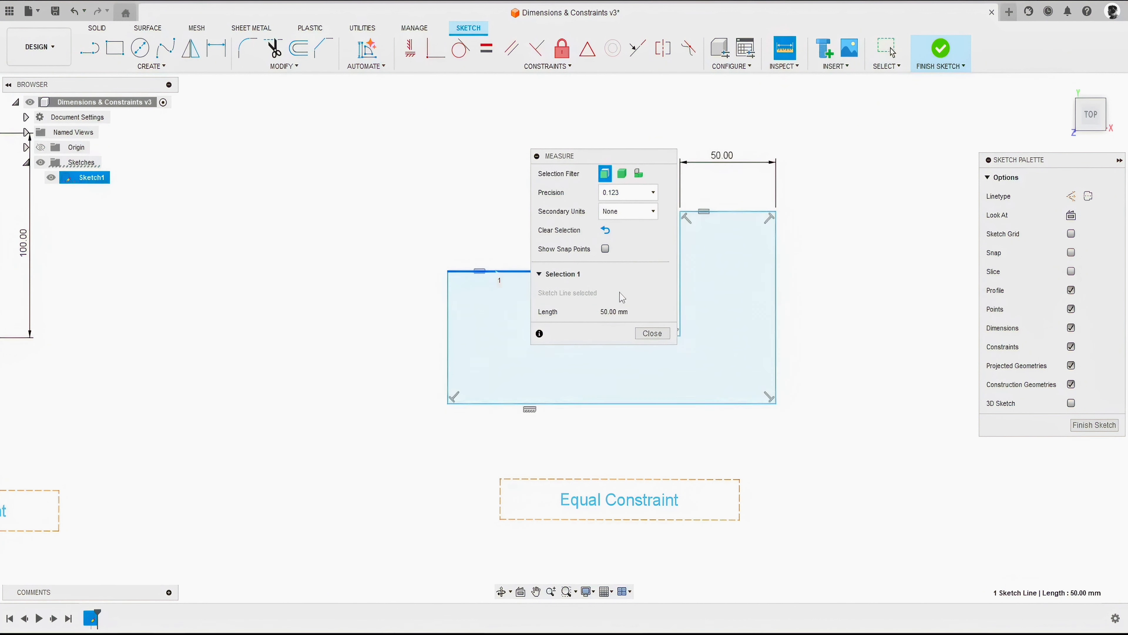
pyautogui.press('Escape')
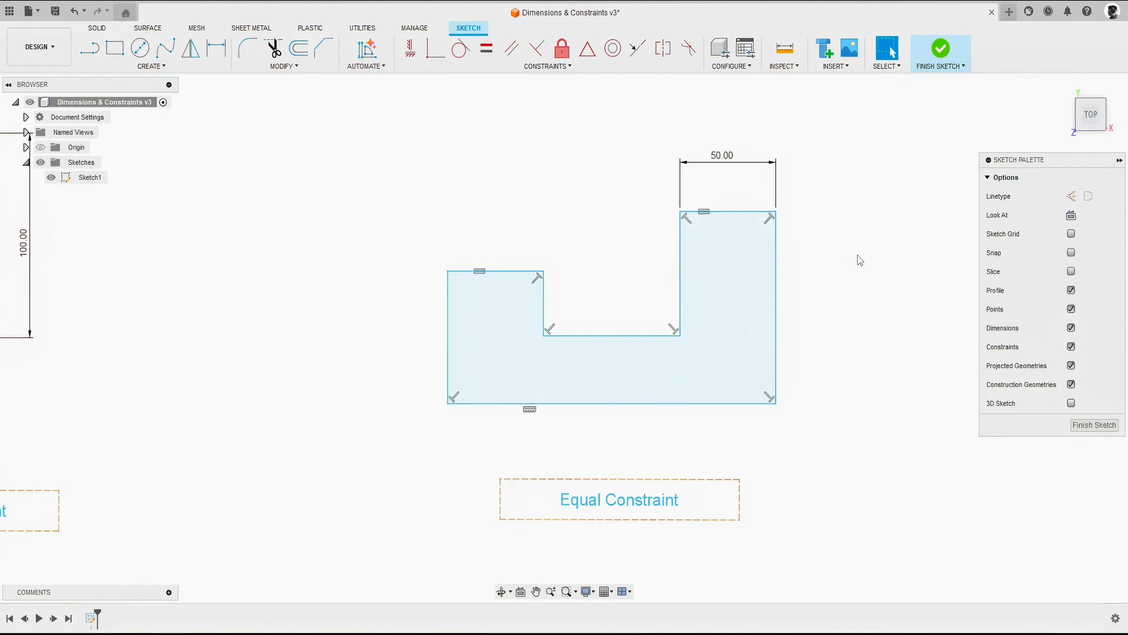
# - Constrain the inner vertical edges of the left and right arms equal in length
pyautogui.click(486, 49)
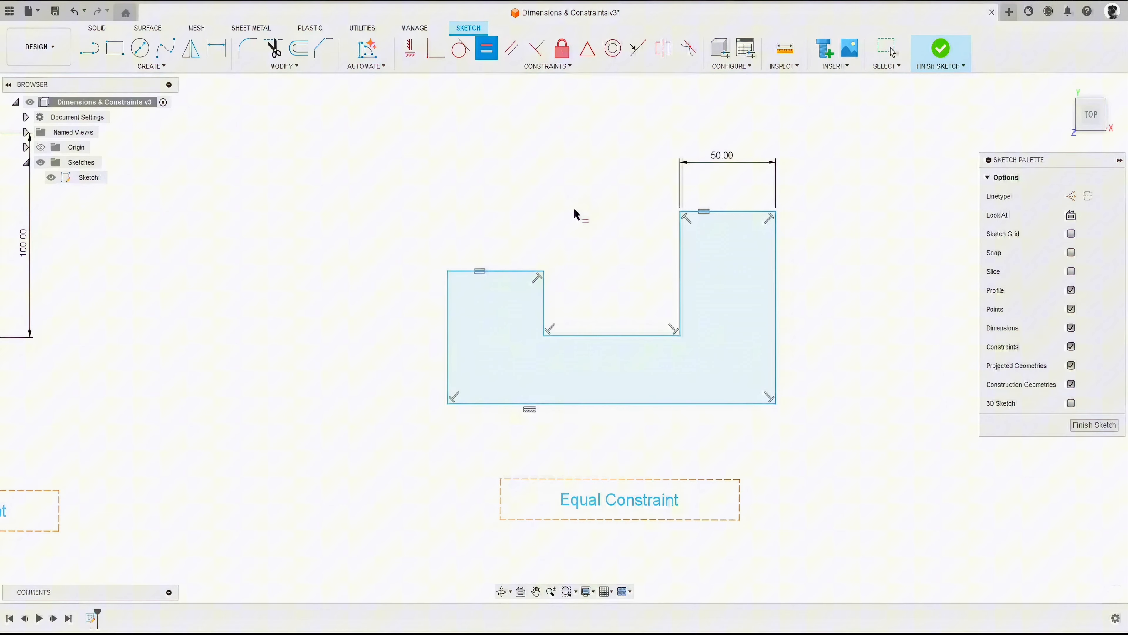
pyautogui.click(679, 269)
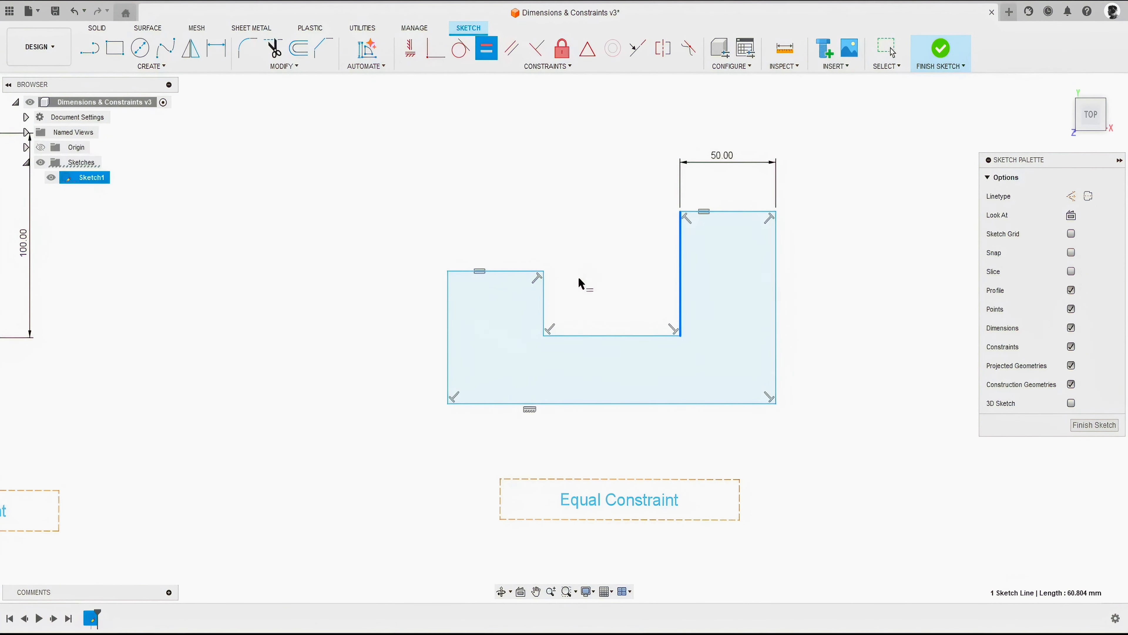
pyautogui.click(544, 295)
pyautogui.rightClick(380, 181)
pyautogui.click(416, 184)
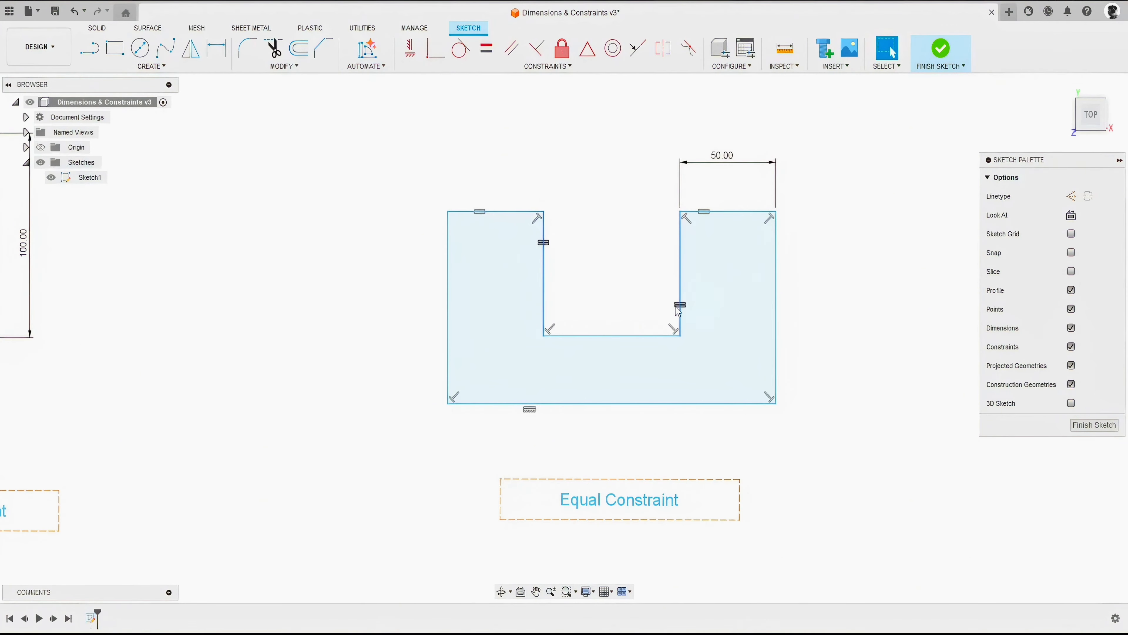
# - Dimension the right arm's inner vertical edge to 40 mm
pyautogui.press('d')
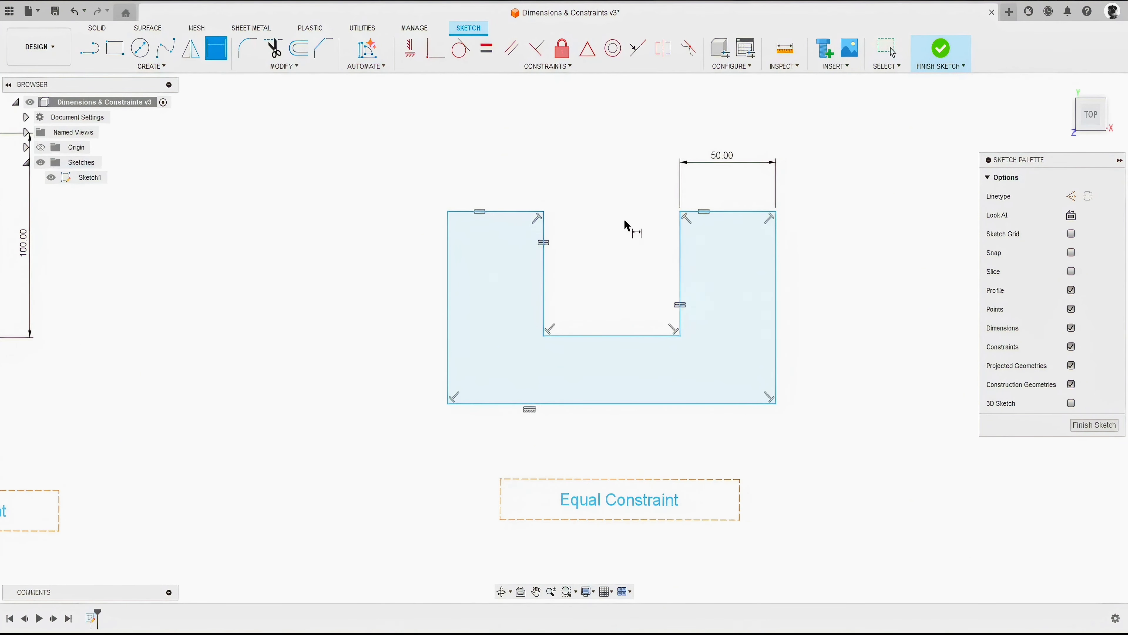
pyautogui.click(680, 258)
pyautogui.click(622, 241)
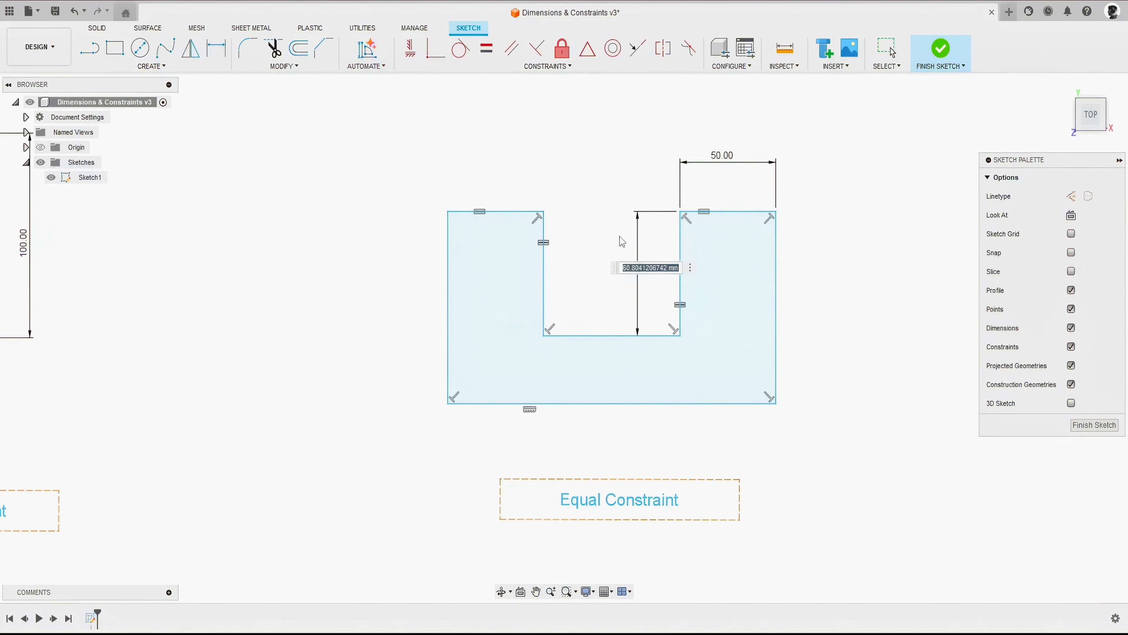
pyautogui.write('40')
pyautogui.press('Return')
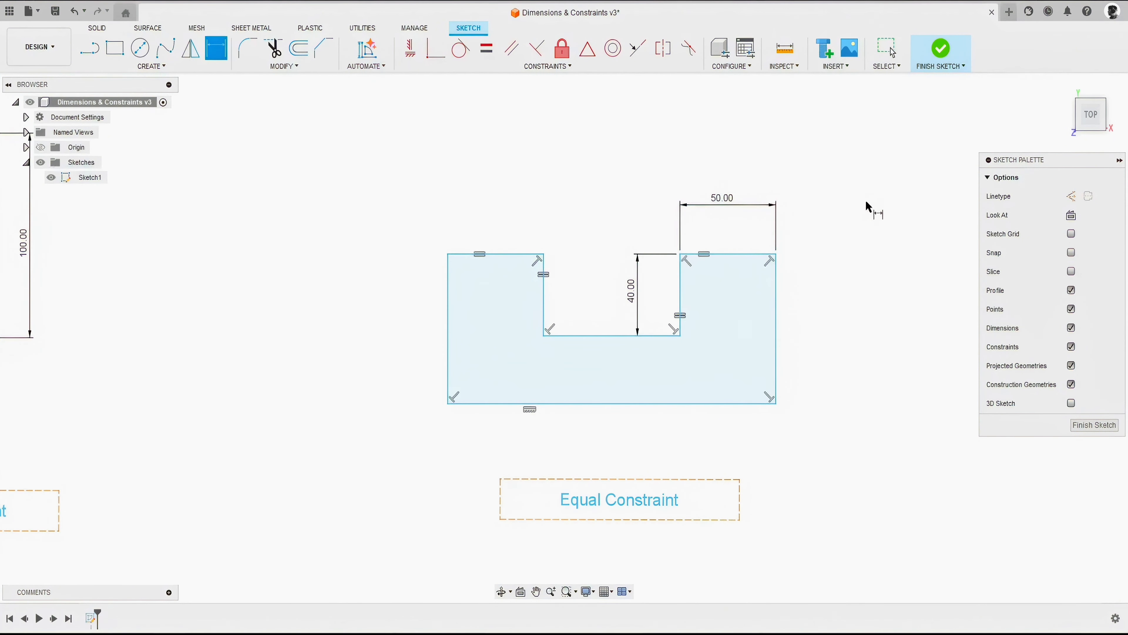
# - Draw a 40 mm diameter circle in the empty space above the U-shaped profile's left arm
pyautogui.press('Escape')
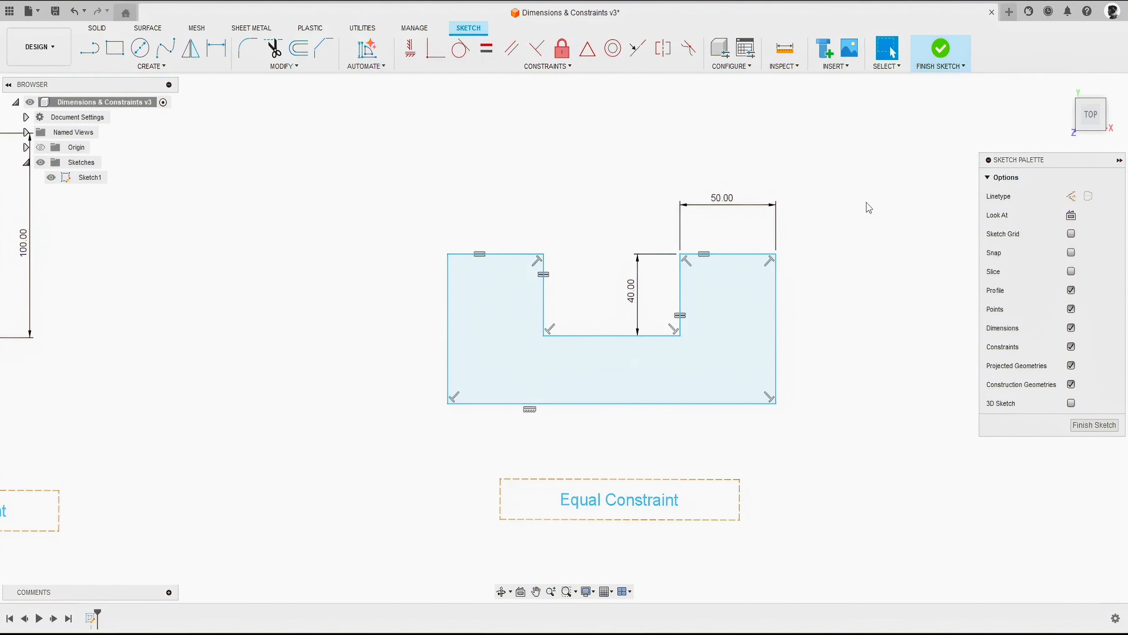
pyautogui.moveTo(831, 173); pyautogui.dragTo(798, 257, button='middle')
pyautogui.press('c')
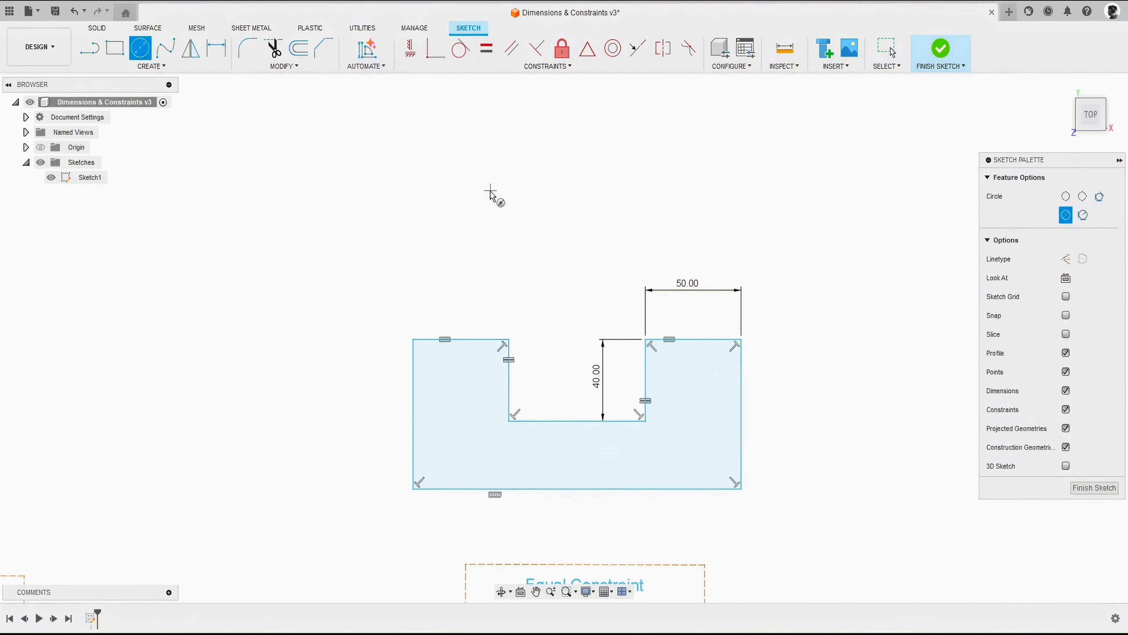
pyautogui.click(491, 190)
pyautogui.write('40')
pyautogui.press('Return')
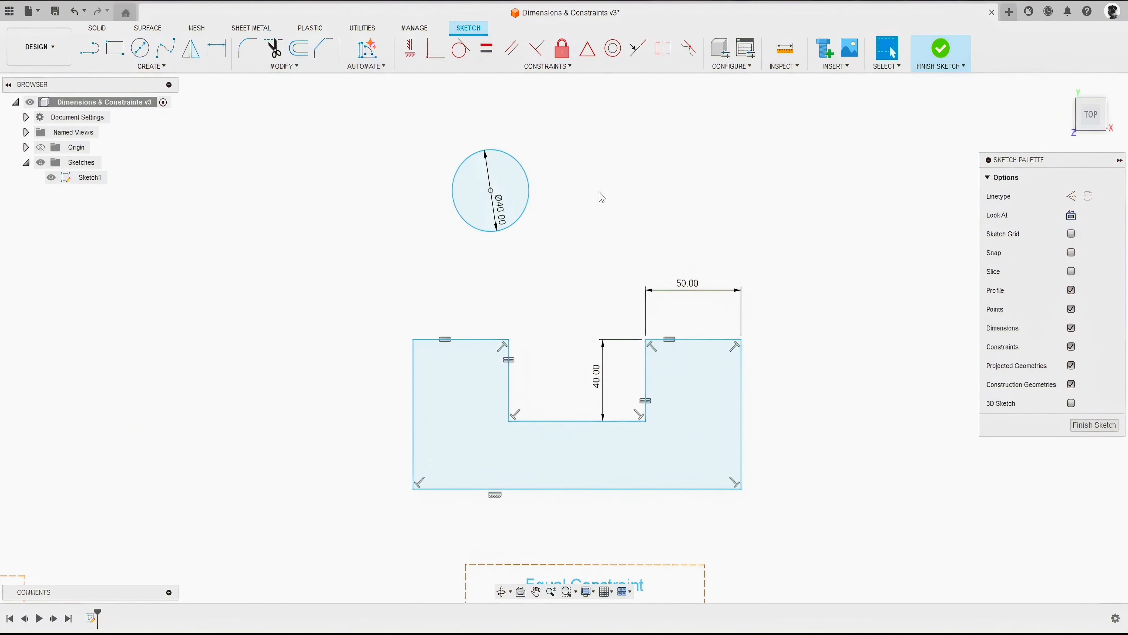
# - Draw a second, smaller circle about 21 mm in diameter above the U-shaped profile's right arm
pyautogui.click(663, 181)
pyautogui.click(660, 202)
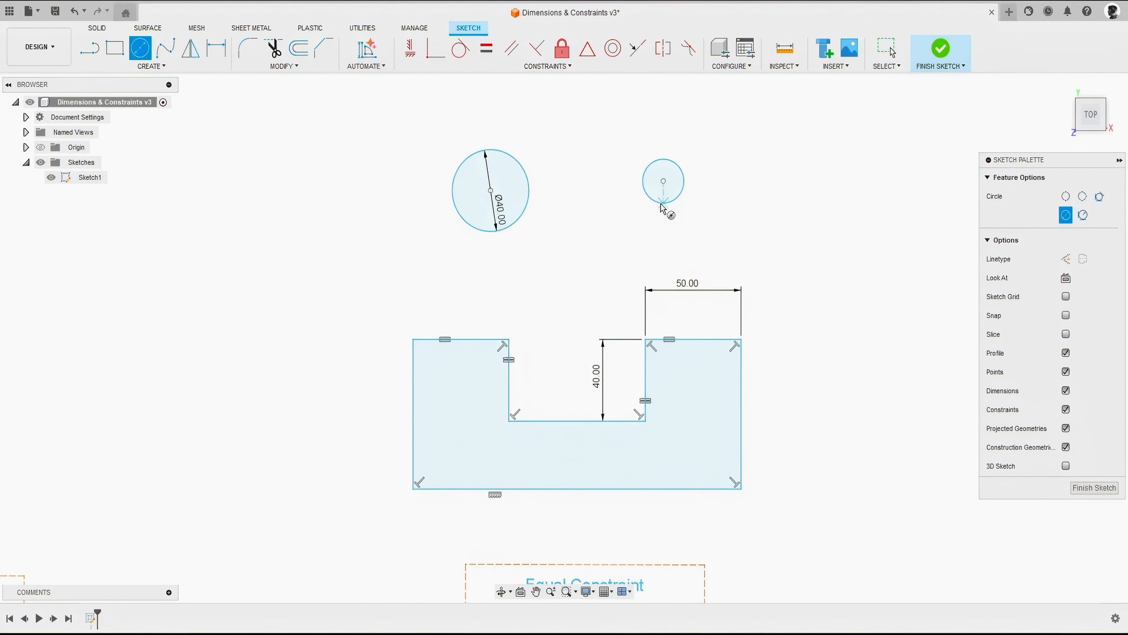
pyautogui.press('Escape')
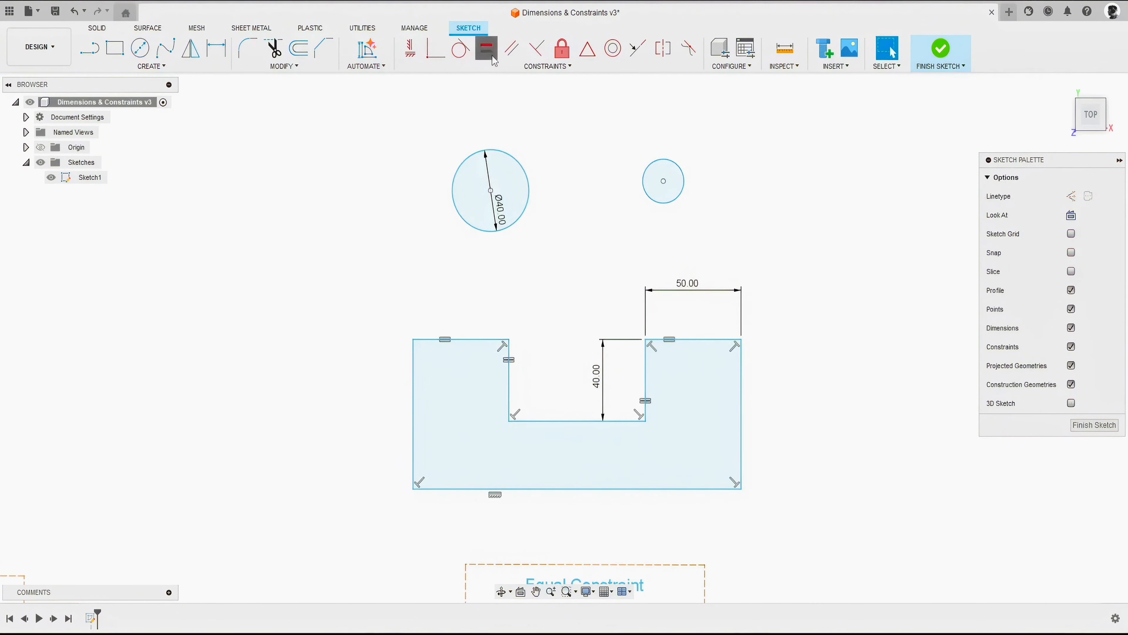
# - Apply an Equal constraint between the small circle and the dimensioned circle
pyautogui.click(487, 48)
pyautogui.click(643, 182)
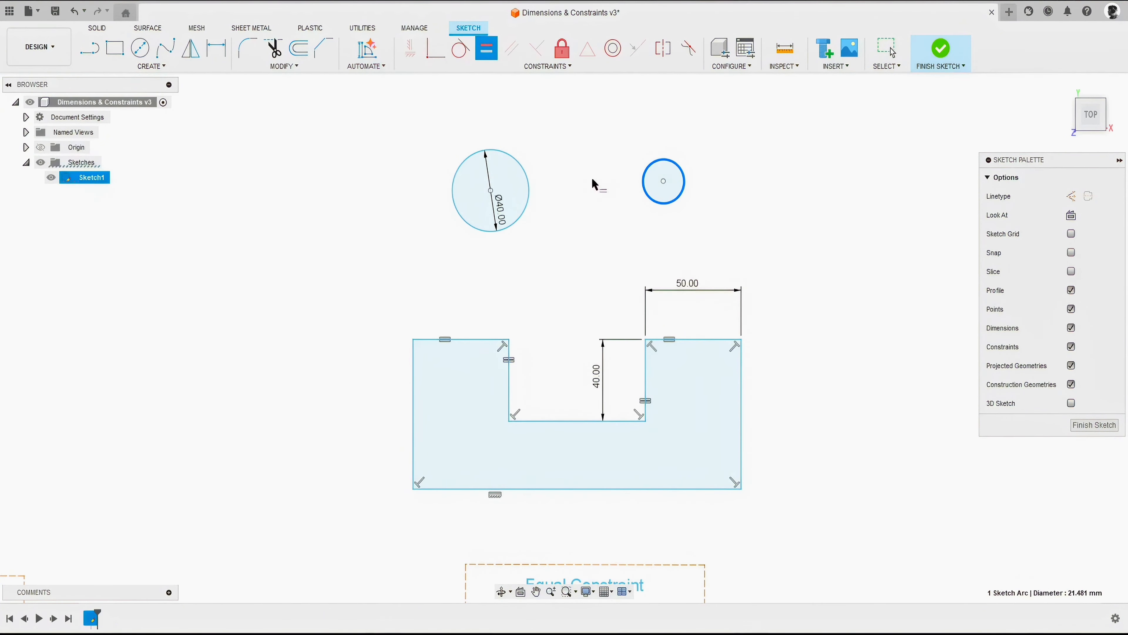
pyautogui.click(530, 184)
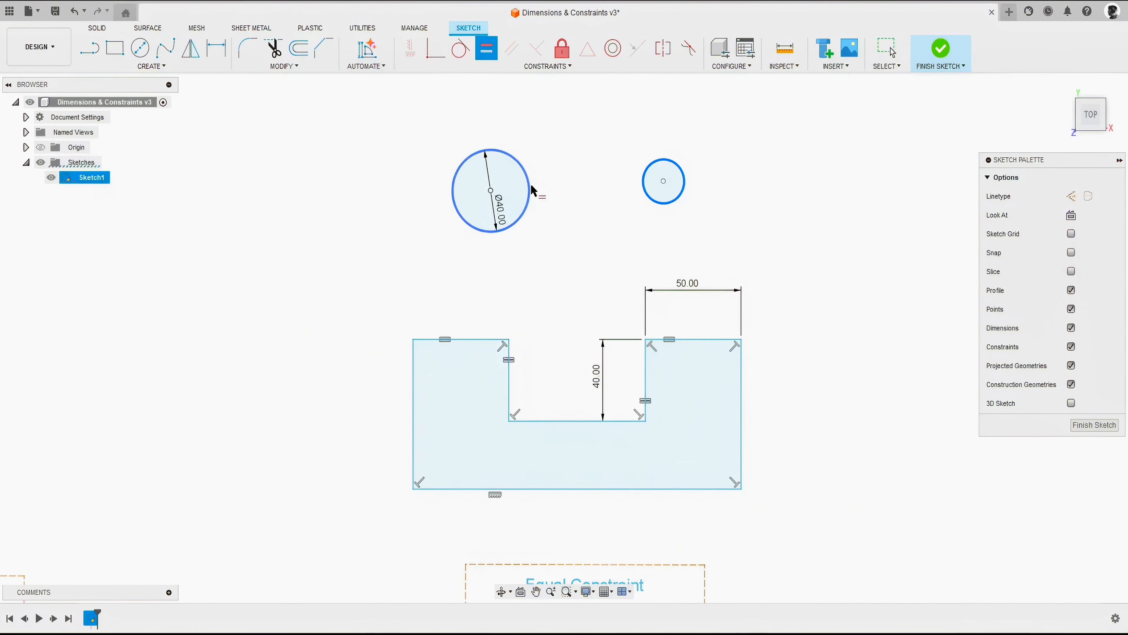
pyautogui.press('Escape')
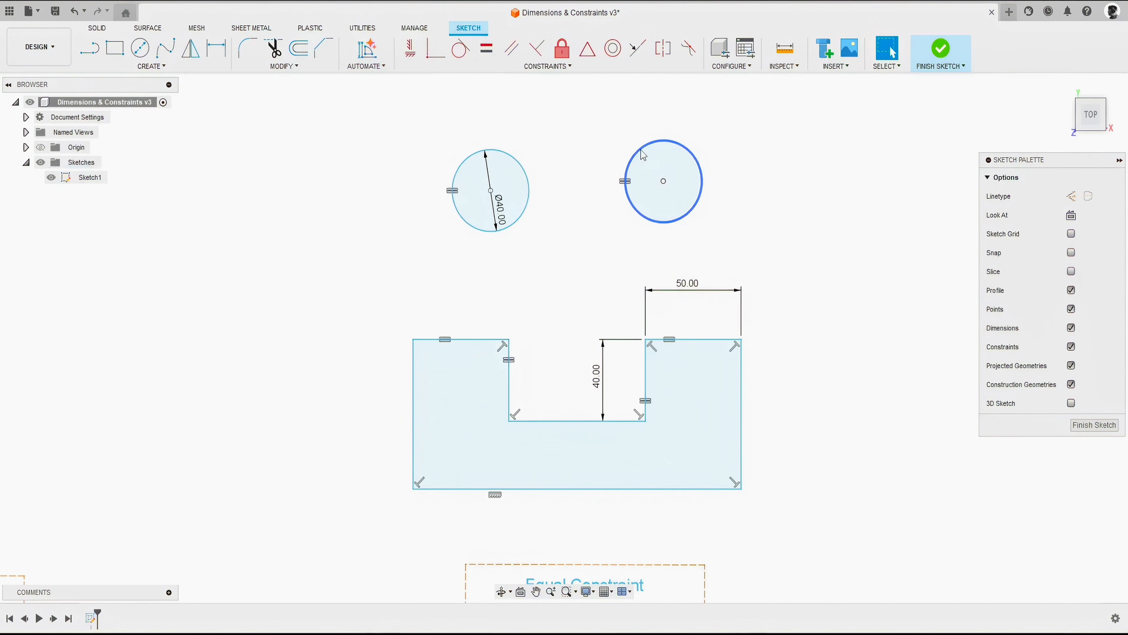
# - Set the dimensioned circle's diameter to 75 mm
pyautogui.doubleClick(501, 208)
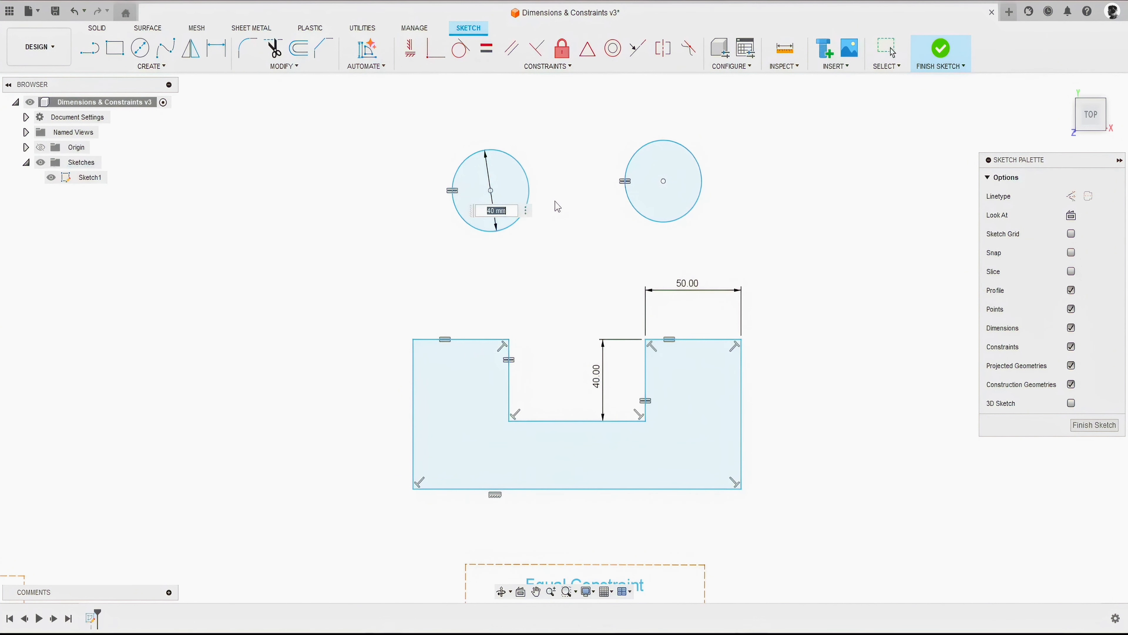
pyautogui.write('75')
pyautogui.press('Return')
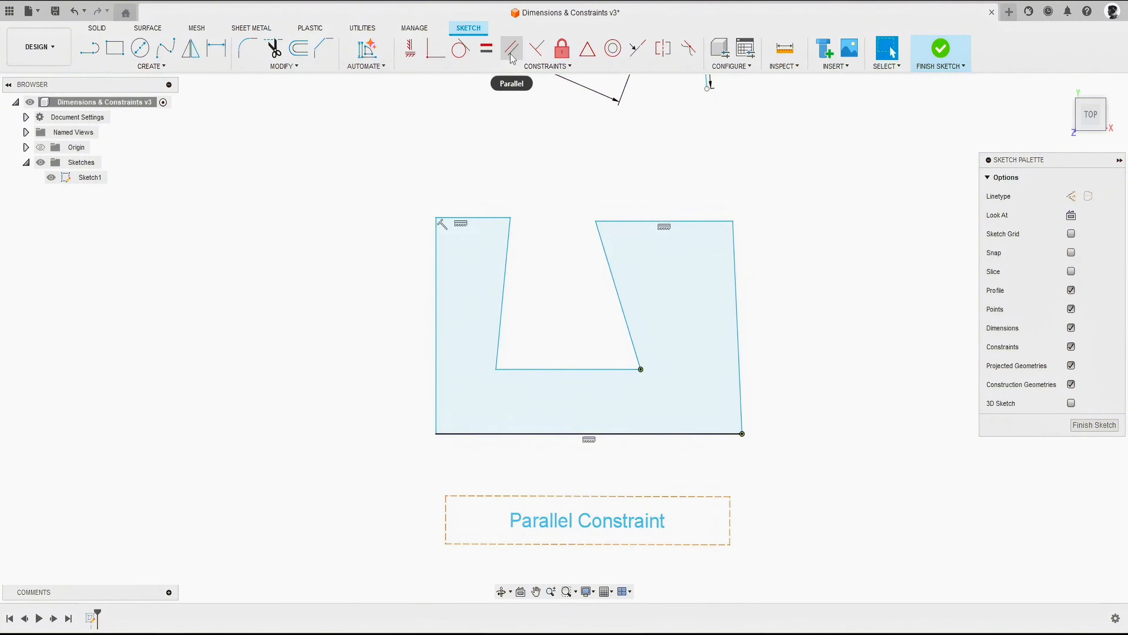
# - Apply a Parallel constraint between the two slanted inner edges of the notched profile in the Parallel Constraint example
pyautogui.click(511, 67)
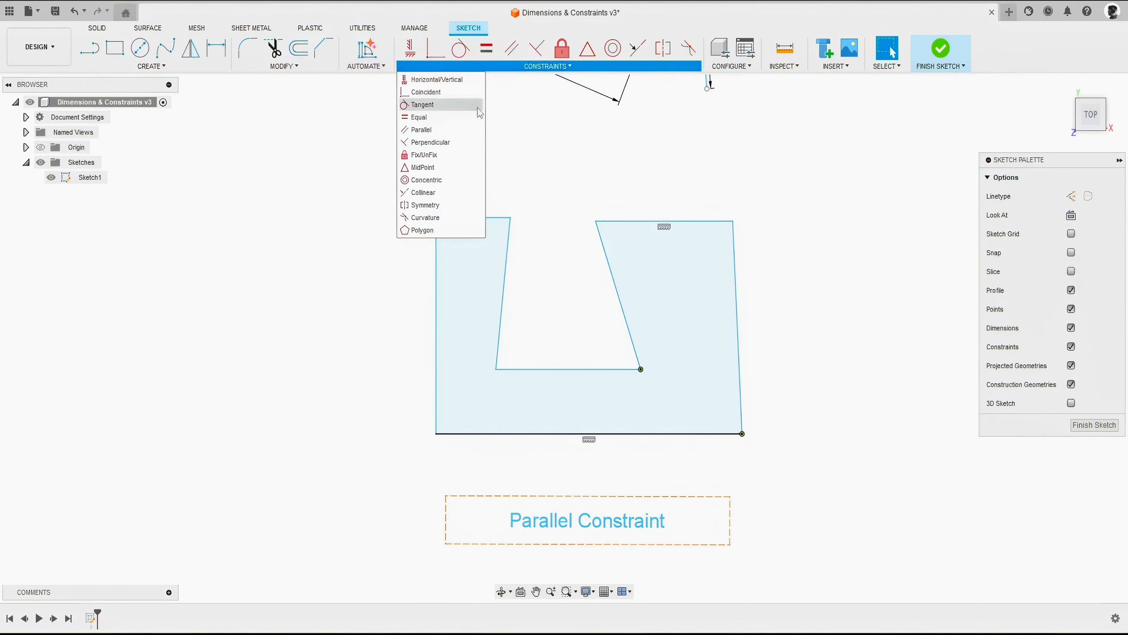
pyautogui.click(434, 130)
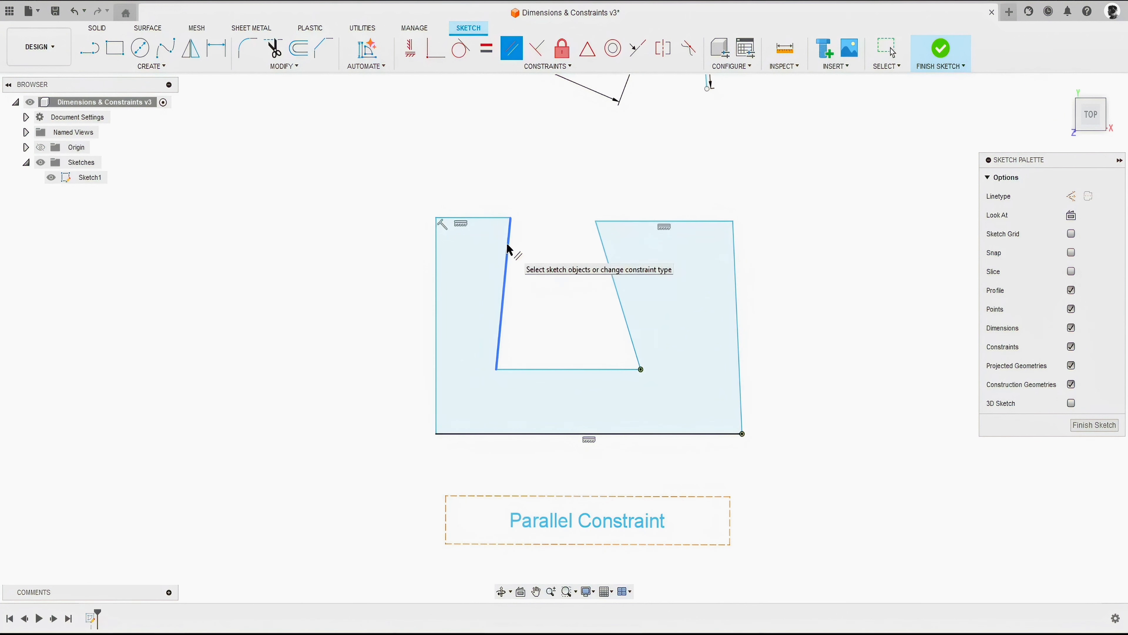
pyautogui.click(508, 258)
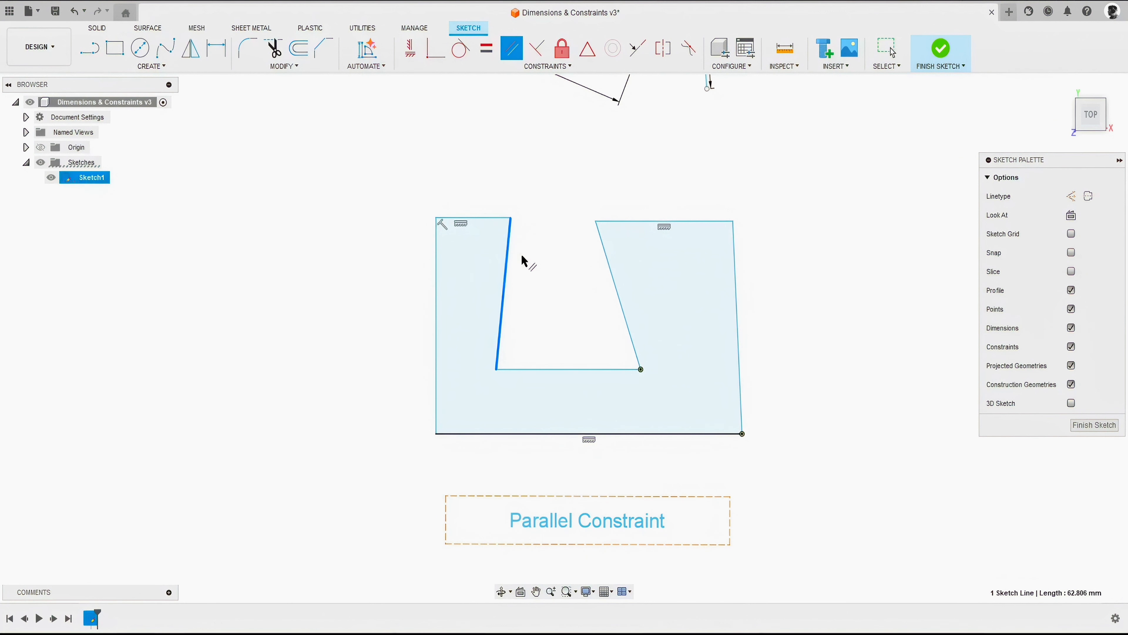
pyautogui.click(607, 257)
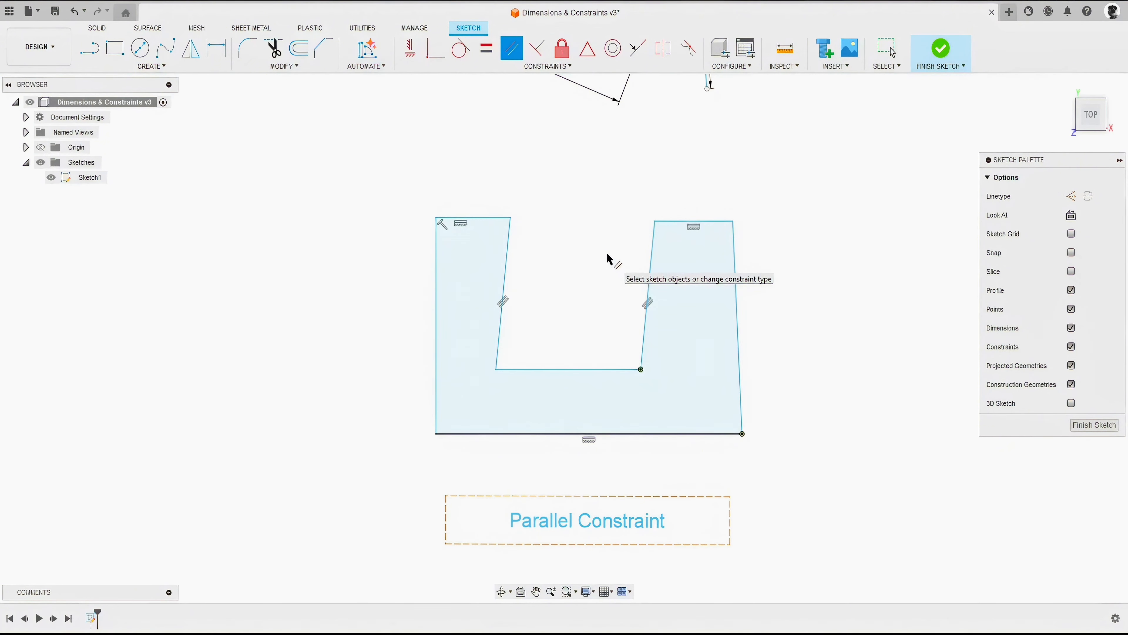
pyautogui.rightClick(592, 220)
pyautogui.click(632, 220)
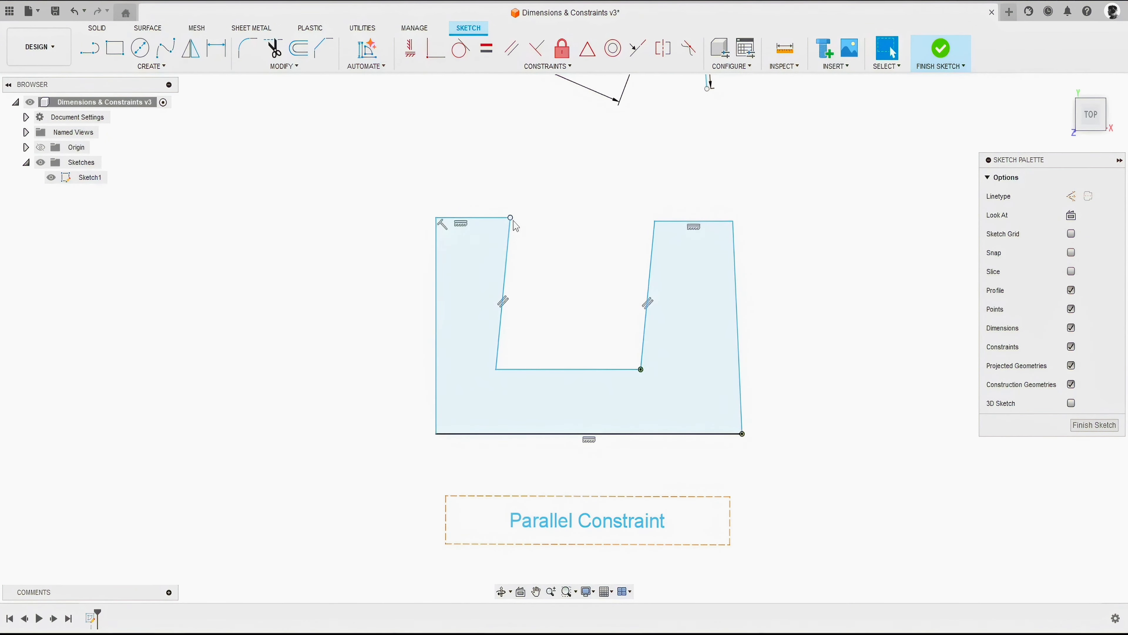
# - Move the upper inner corners of both arms toward each other to test the parallel edges
pyautogui.moveTo(512, 220); pyautogui.dragTo(549, 228)
pyautogui.moveTo(590, 224); pyautogui.dragTo(543, 224)
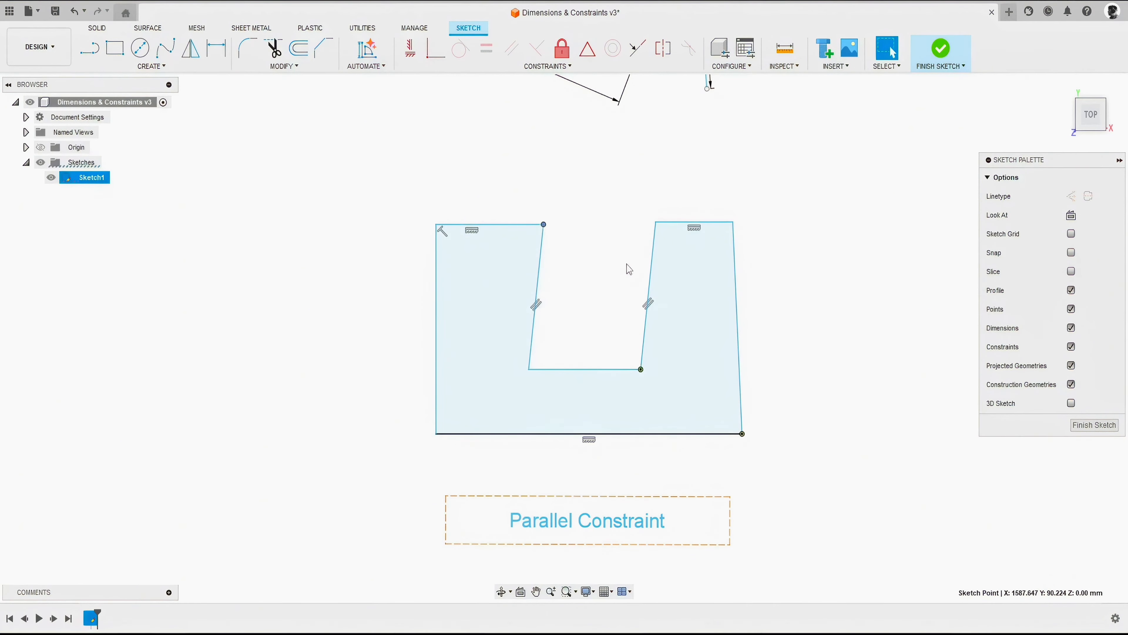
pyautogui.moveTo(656, 222); pyautogui.dragTo(597, 232)
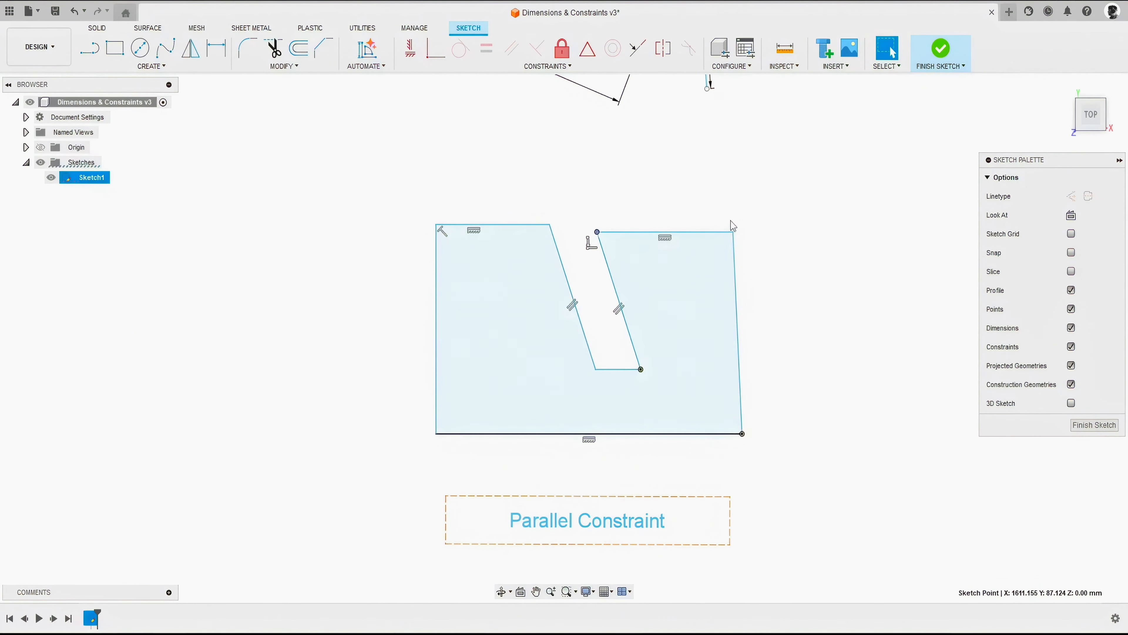
# - Move the loose 50 mm line beside the tilted rectangle slightly downward
pyautogui.scroll(-4, 720, 357)
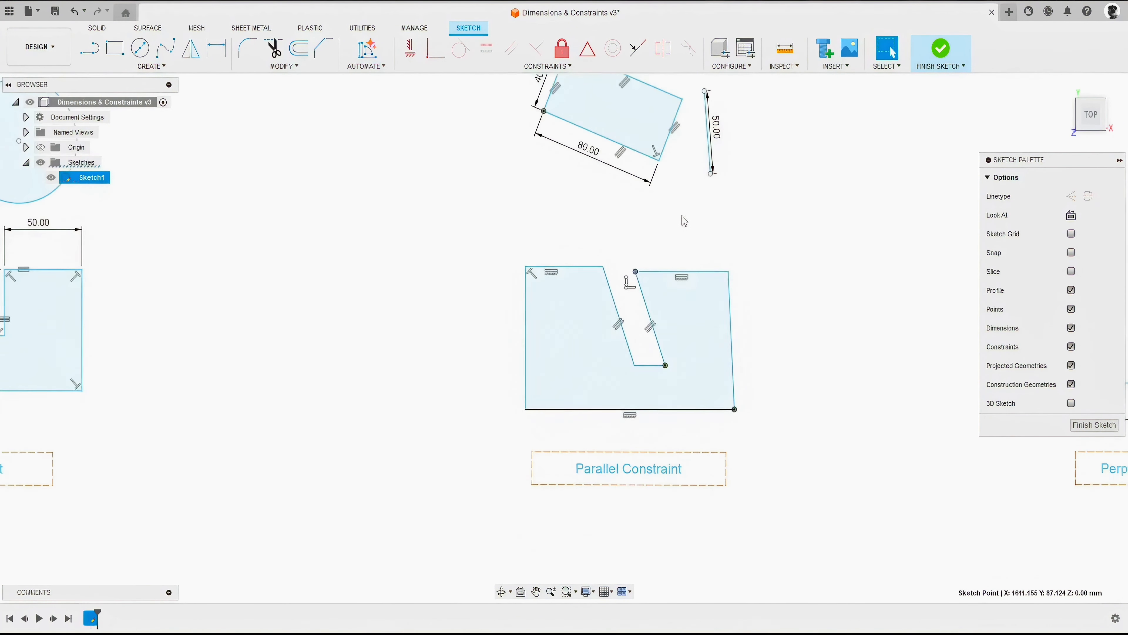
pyautogui.moveTo(675, 109); pyautogui.dragTo(640, 251, button='middle')
pyautogui.scroll(5, 640, 251)
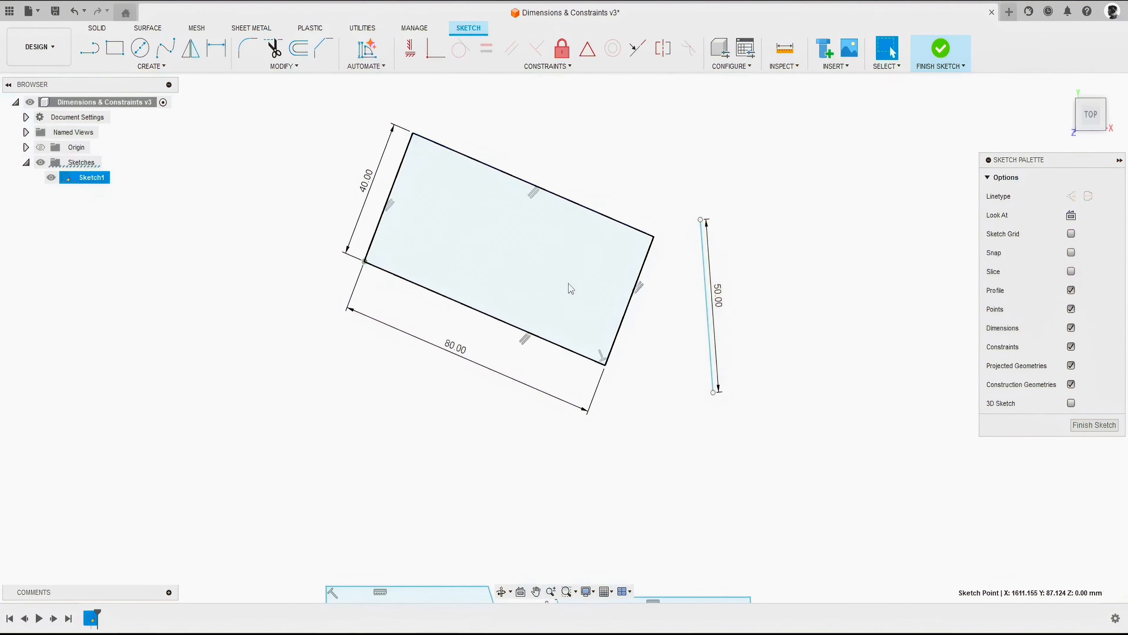
pyautogui.click(707, 315)
pyautogui.moveTo(718, 314); pyautogui.dragTo(708, 366)
pyautogui.click(660, 123)
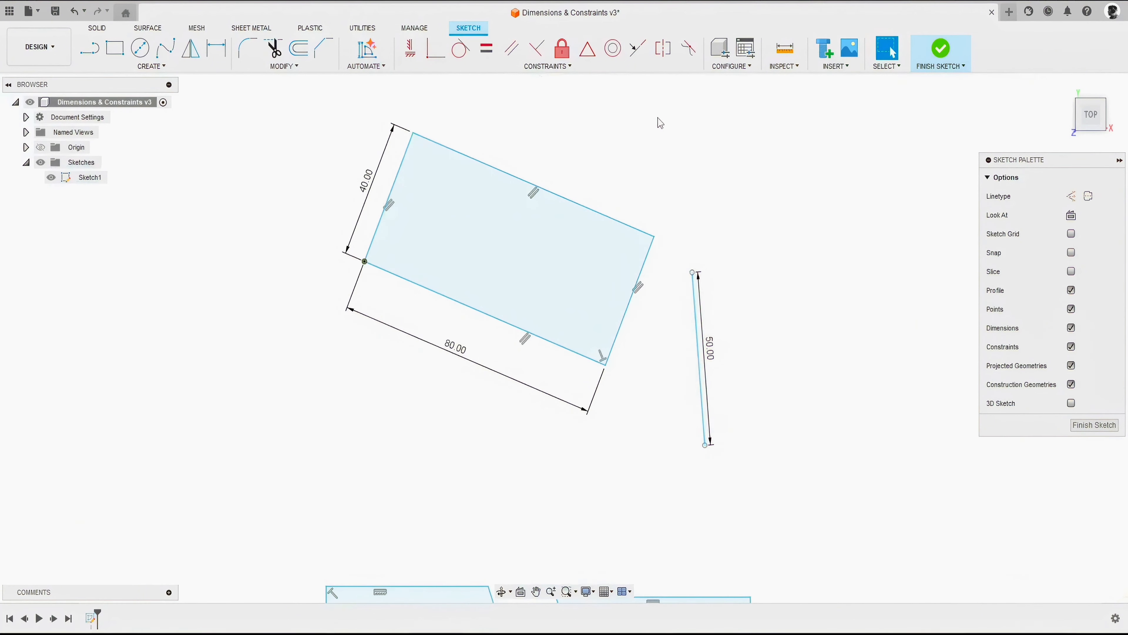
# - Apply a Parallel constraint between the loose 50 mm line and the tilted rectangle's nearest short edge
pyautogui.click(512, 48)
pyautogui.click(696, 328)
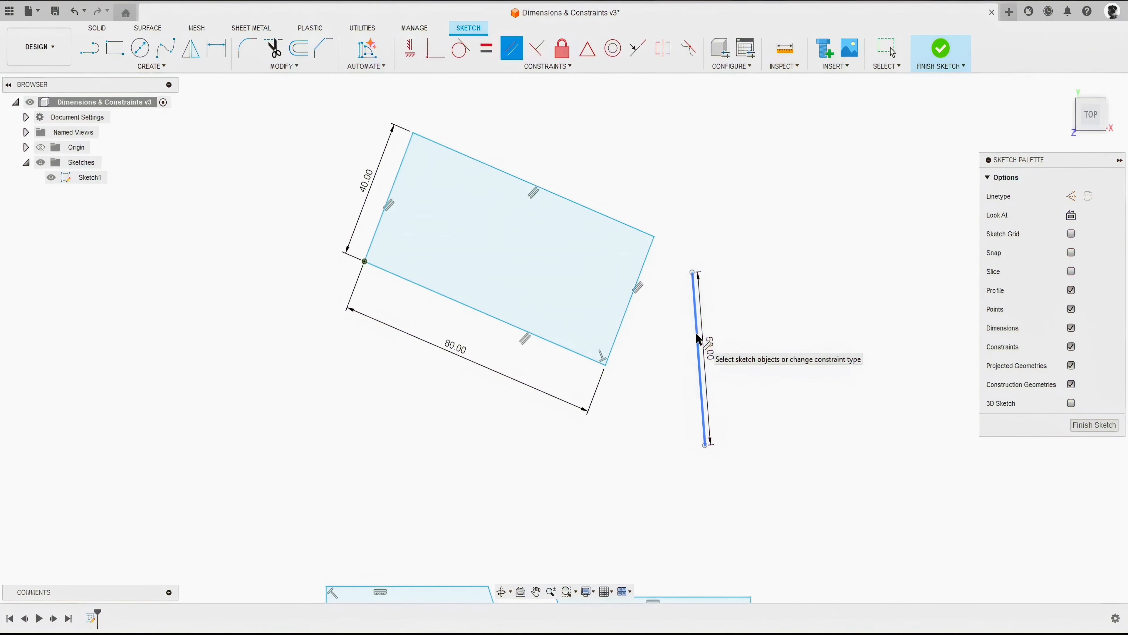
pyautogui.click(643, 273)
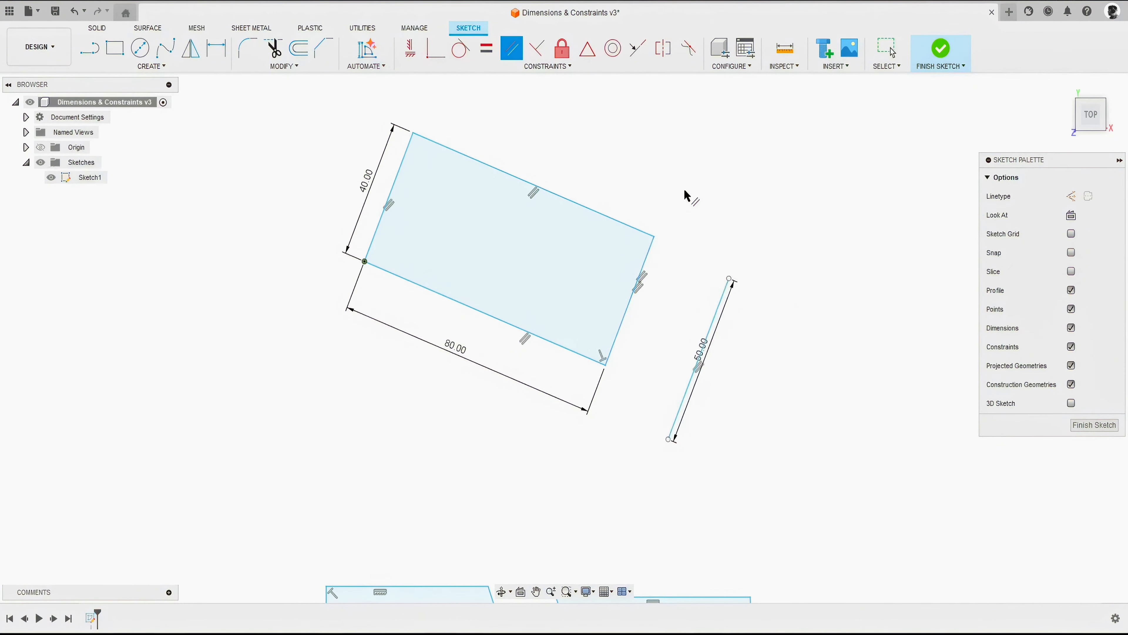
pyautogui.rightClick(719, 189)
pyautogui.press('Escape')
# - Move the loose 50 mm line and its endpoints closer to the tilted rectangle to test the Parallel constraint
pyautogui.moveTo(714, 323)
pyautogui.mouseDown()
pyautogui.moveTo(685, 270)
pyautogui.moveTo(716, 303)
pyautogui.mouseUp()
pyautogui.click(695, 205)
pyautogui.moveTo(732, 260)
pyautogui.mouseDown()
pyautogui.moveTo(706, 252)
pyautogui.moveTo(730, 261)
pyautogui.mouseUp()
pyautogui.moveTo(670, 421)
pyautogui.mouseDown()
pyautogui.moveTo(661, 386)
pyautogui.moveTo(669, 422)
pyautogui.mouseUp()
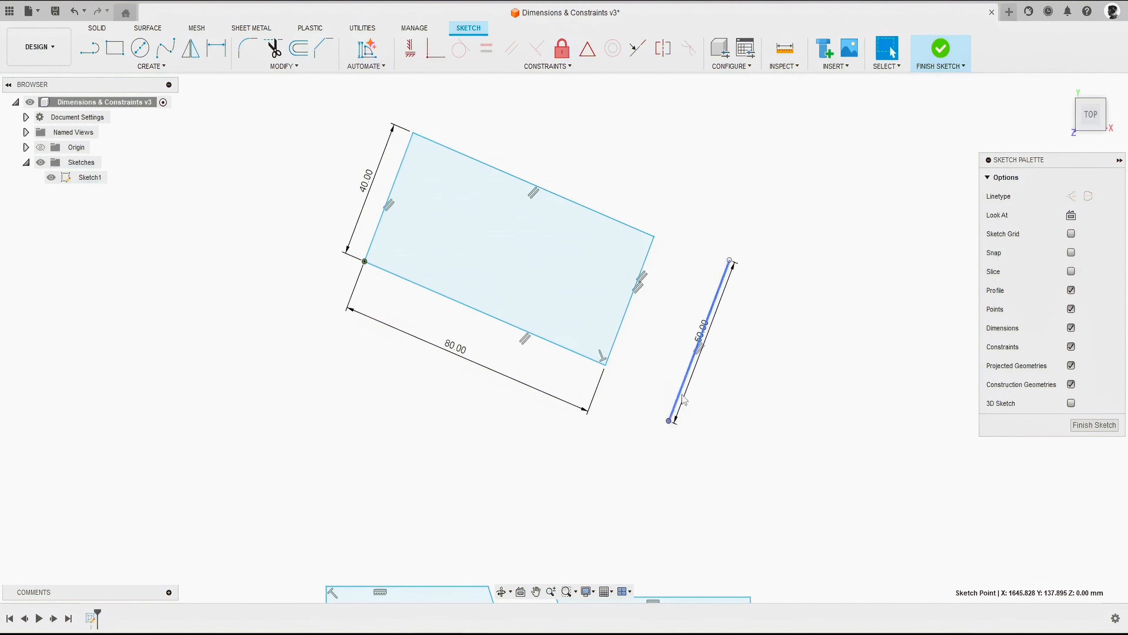
pyautogui.moveTo(730, 263); pyautogui.dragTo(713, 247)
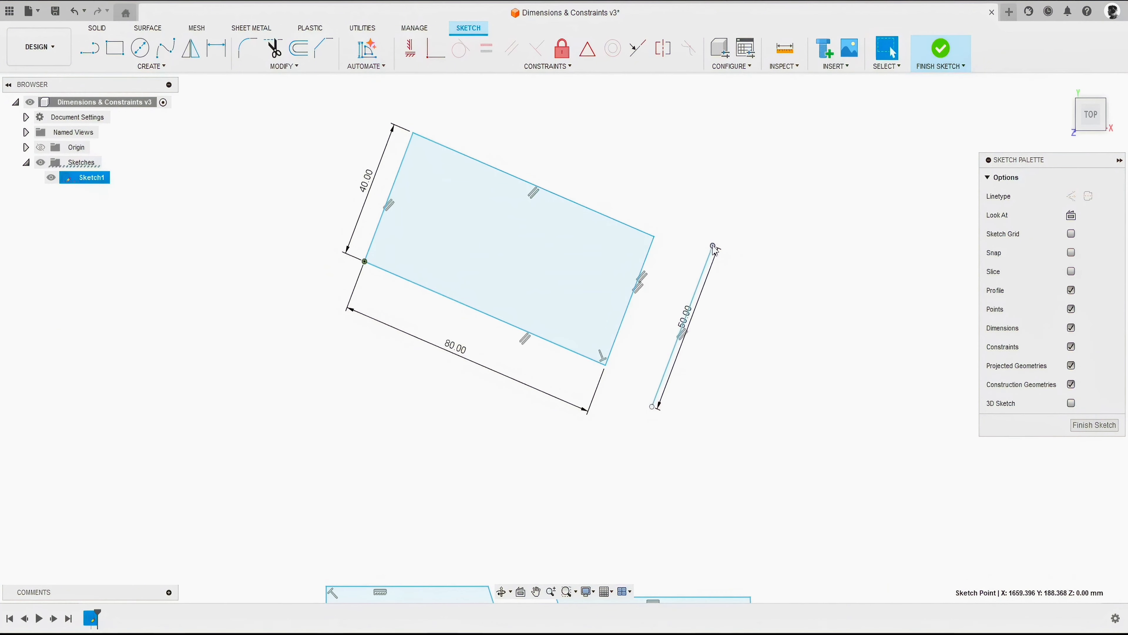
# - Apply a Perpendicular constraint between the lower slanted line and the 100 mm base line in the Perpendicular Constraint example
pyautogui.scroll(-3, 633, 206)
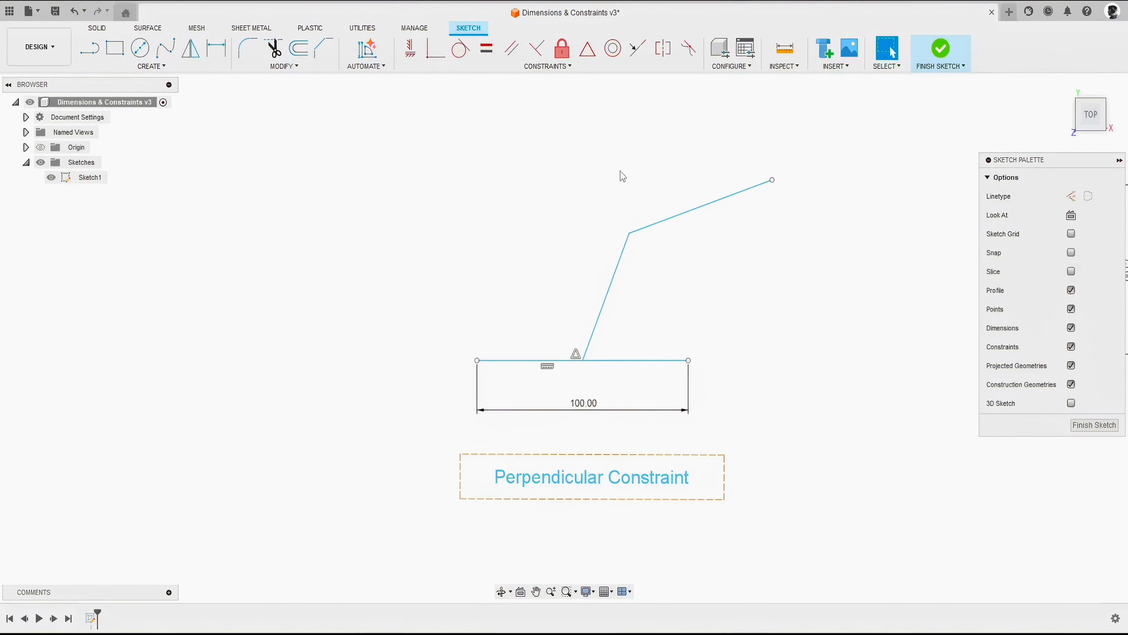
pyautogui.click(548, 66)
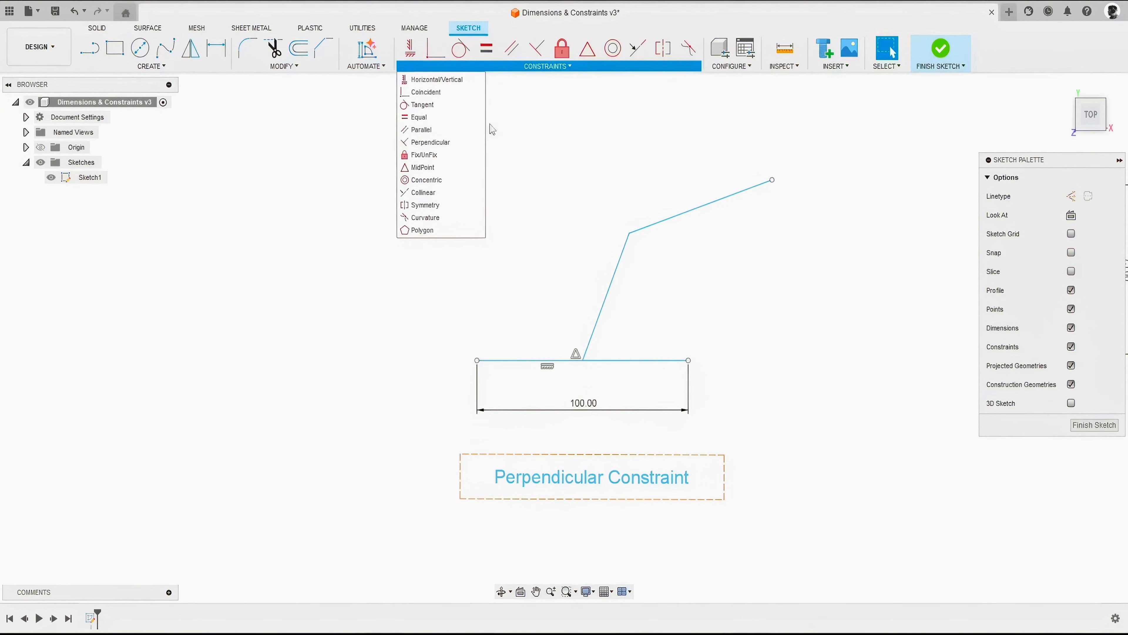
pyautogui.click(431, 143)
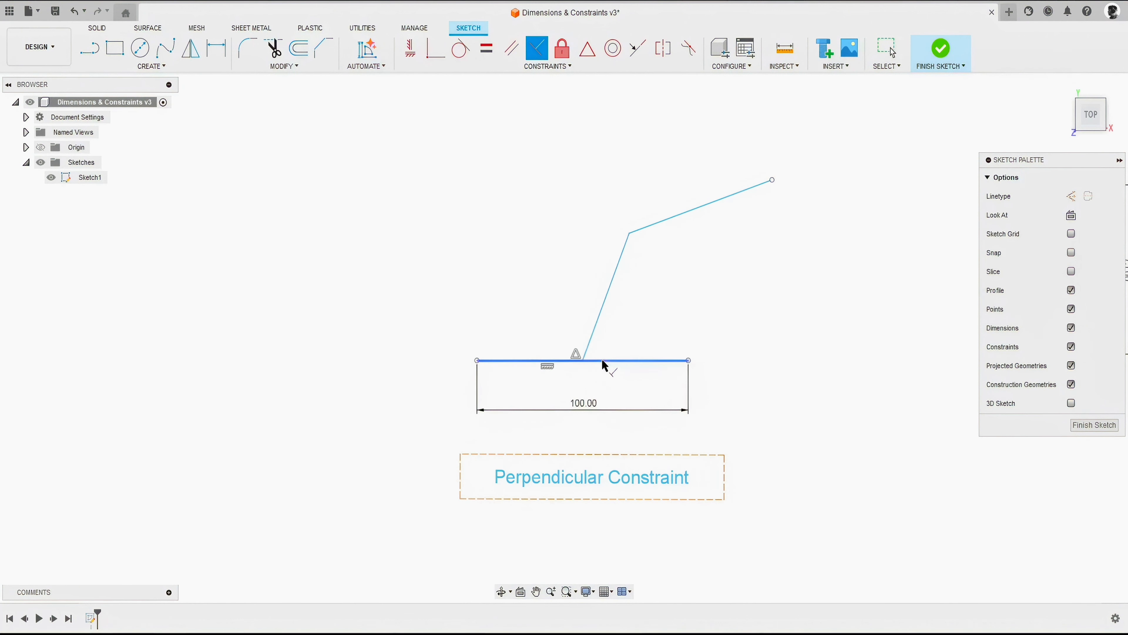
pyautogui.click(596, 329)
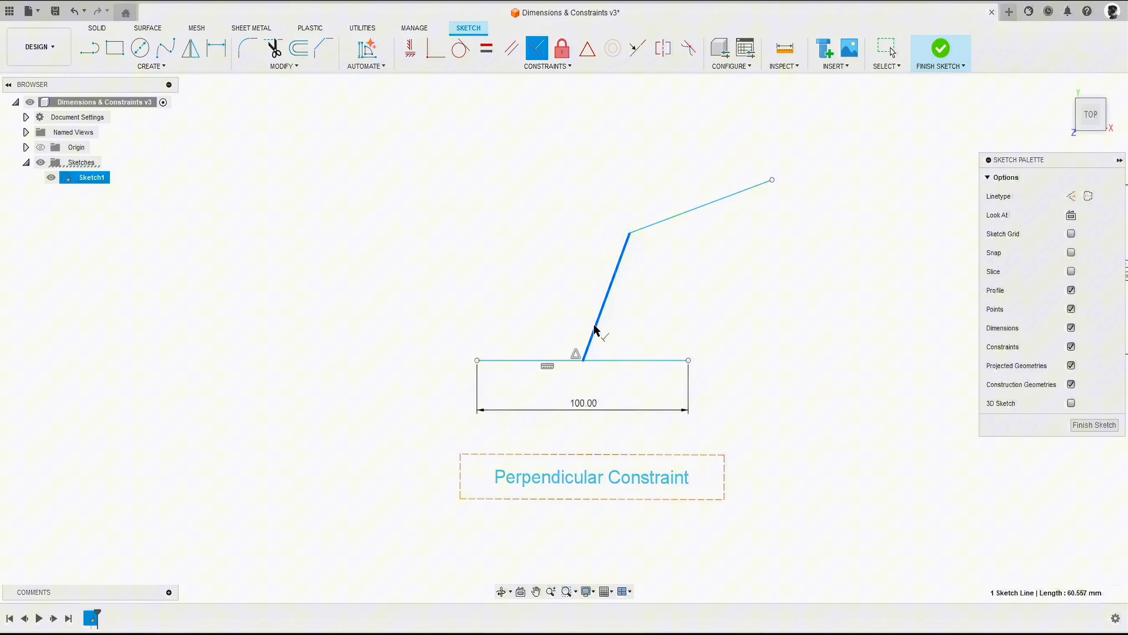
pyautogui.click(612, 360)
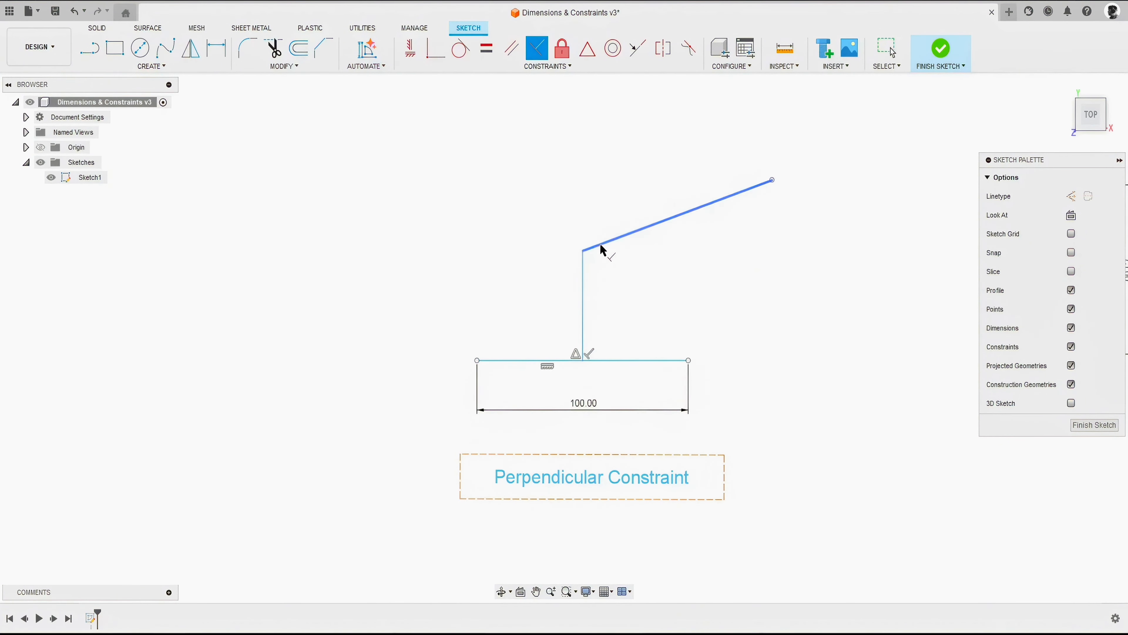
# - Apply a Perpendicular constraint between the upper slanted line and the upright line it joins
pyautogui.click(584, 271)
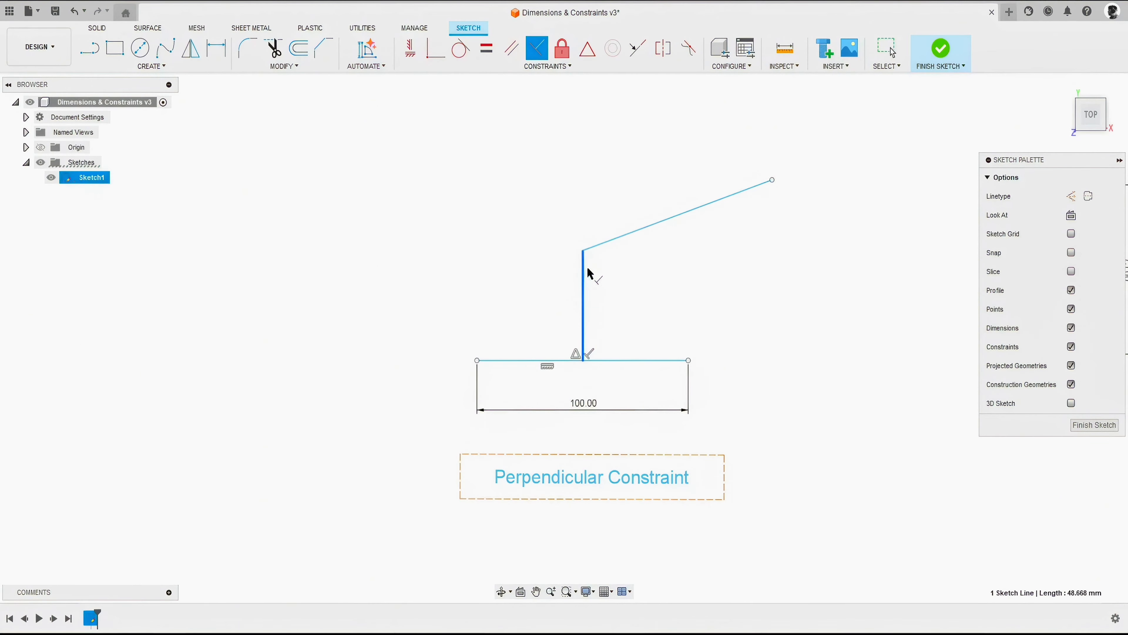
pyautogui.click(618, 242)
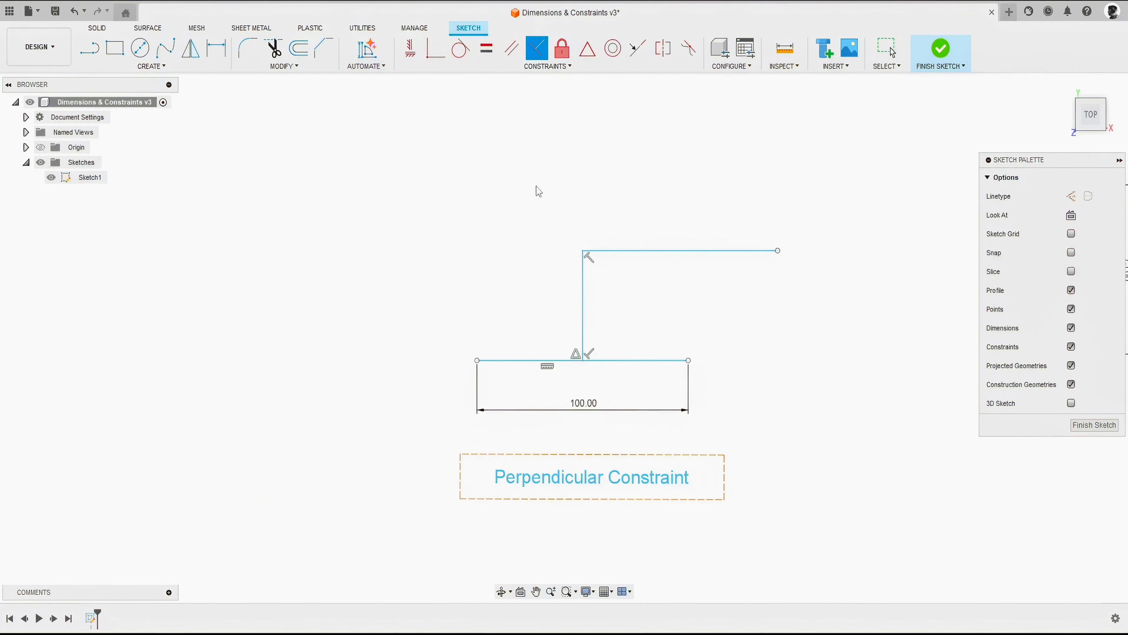
pyautogui.press('Escape')
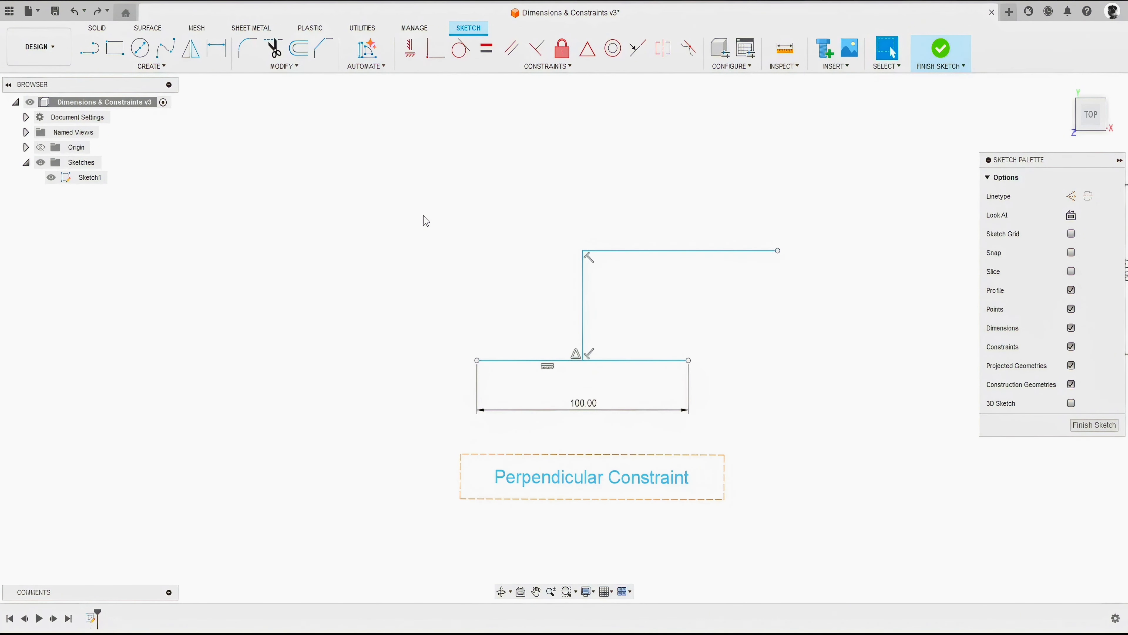
# - Draw a line straight up from near the left end of the 100 mm base line, perpendicular to it
pyautogui.press('l')
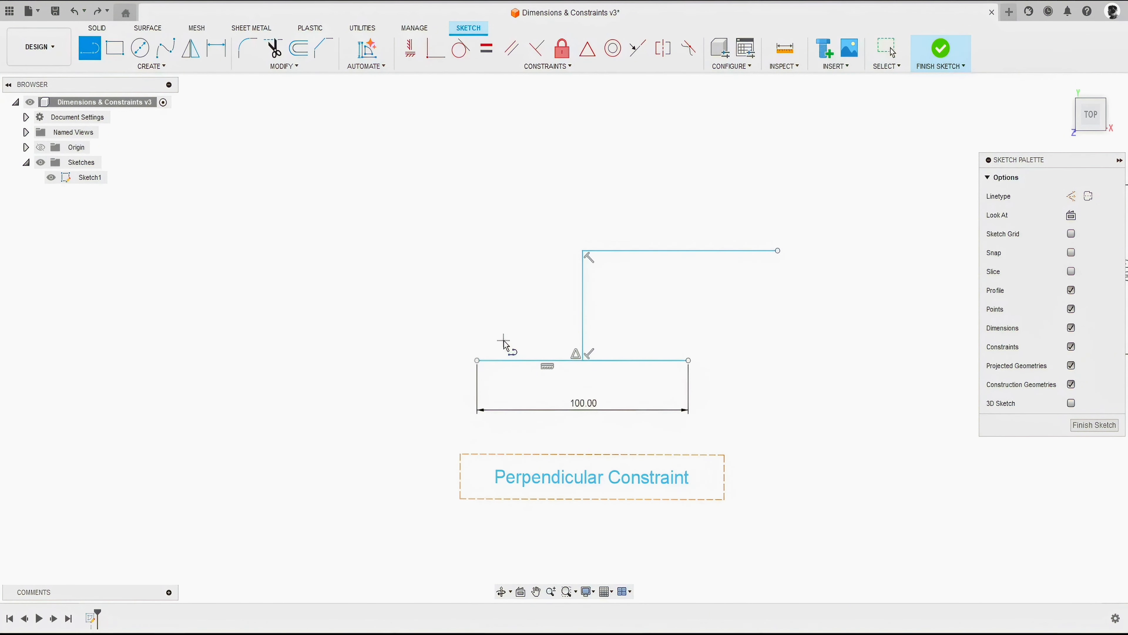
pyautogui.click(503, 360)
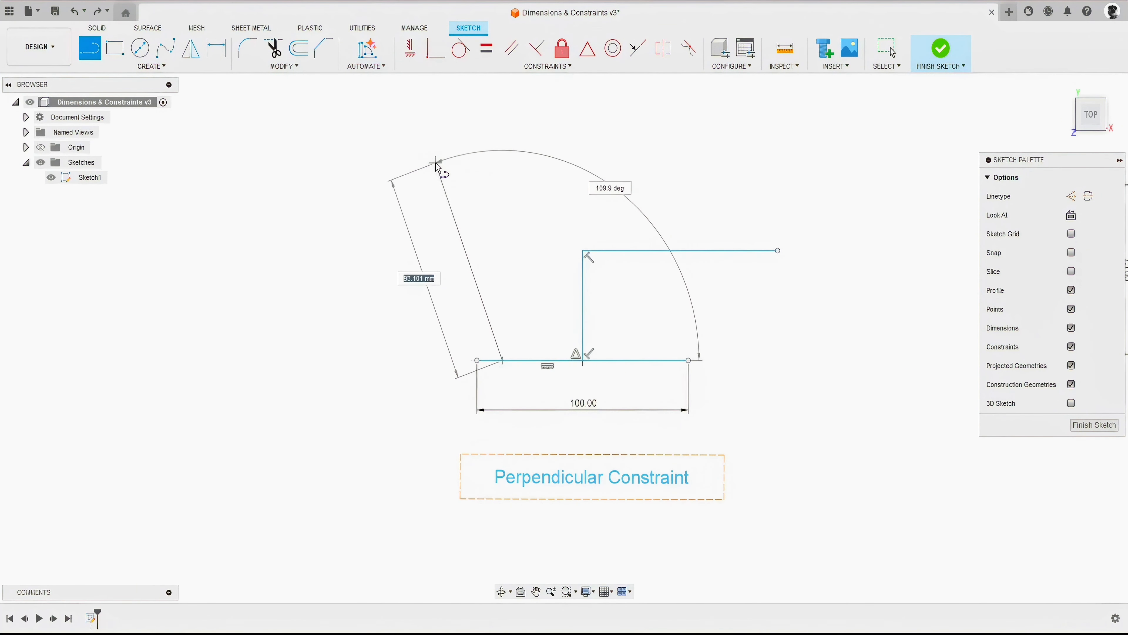
pyautogui.click(502, 152)
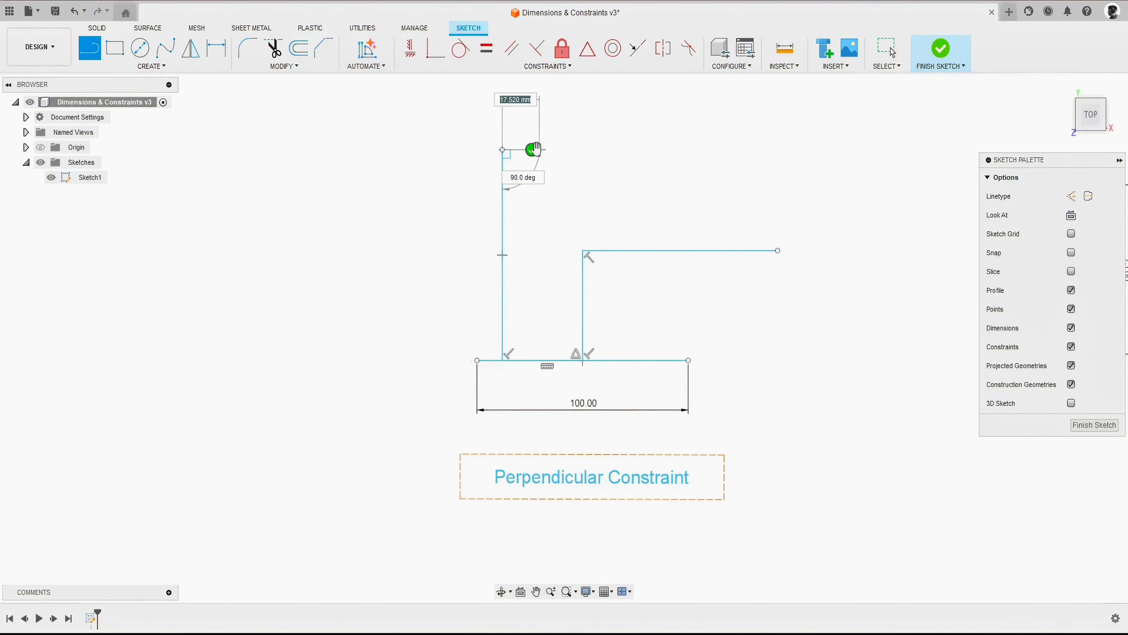
# - Finish the upright line above the 100 mm base line and leave the Line command
pyautogui.click(533, 150)
pyautogui.press('Escape')
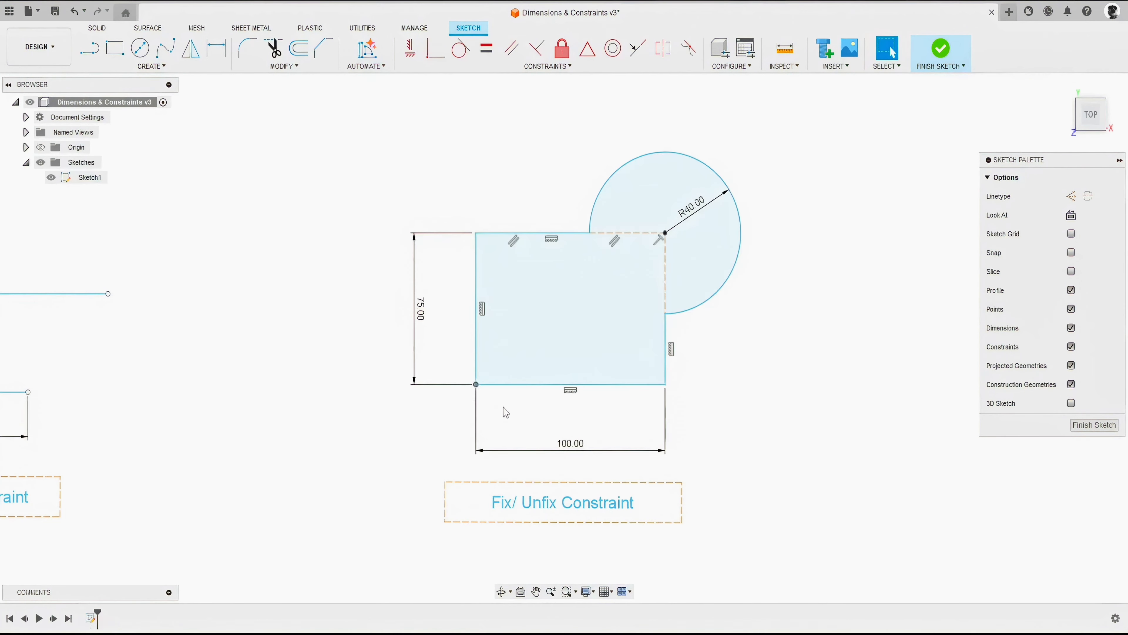
# - Shift the profile in the Fix/Unfix example by its lower-left corner and fix that corner with Fix/UnFix
pyautogui.moveTo(476, 386)
pyautogui.mouseDown()
pyautogui.moveTo(578, 360)
pyautogui.moveTo(458, 380)
pyautogui.moveTo(474, 338)
pyautogui.moveTo(398, 363)
pyautogui.moveTo(504, 373)
pyautogui.moveTo(471, 386)
pyautogui.moveTo(483, 395)
pyautogui.mouseUp()
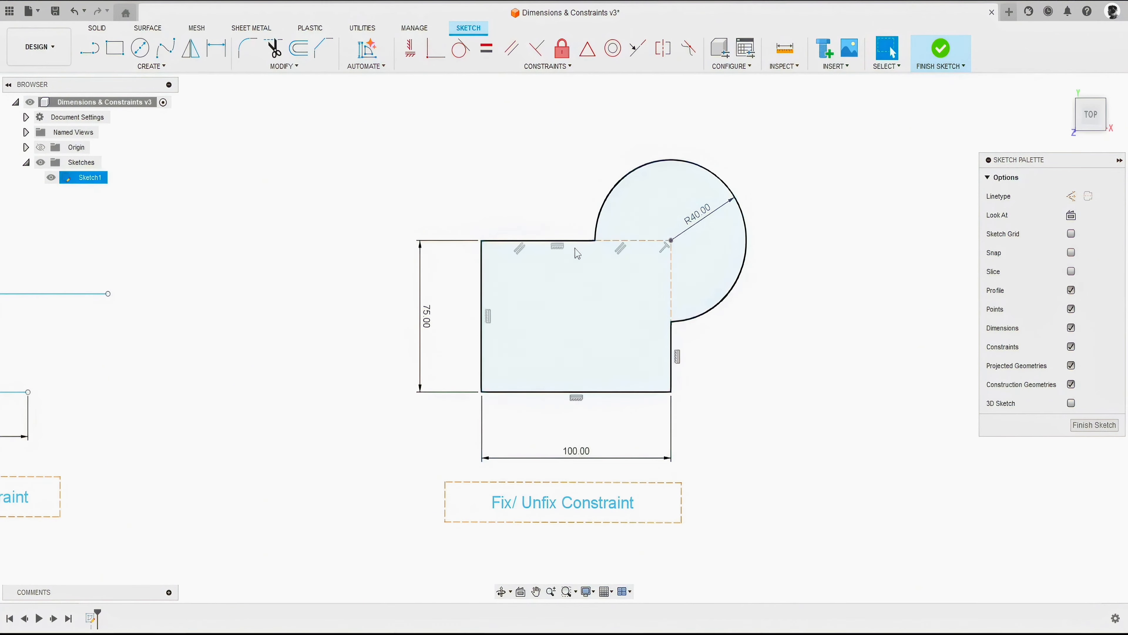
pyautogui.moveTo(483, 398)
pyautogui.mouseDown()
pyautogui.moveTo(506, 342)
pyautogui.moveTo(491, 383)
pyautogui.moveTo(486, 366)
pyautogui.moveTo(489, 394)
pyautogui.mouseUp()
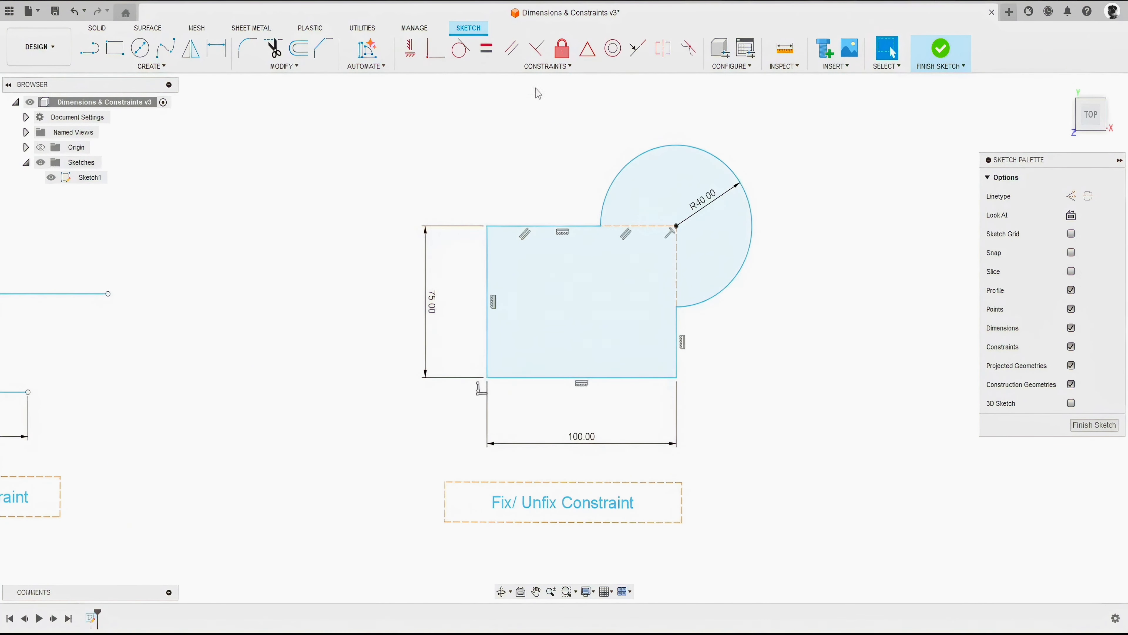
pyautogui.click(562, 52)
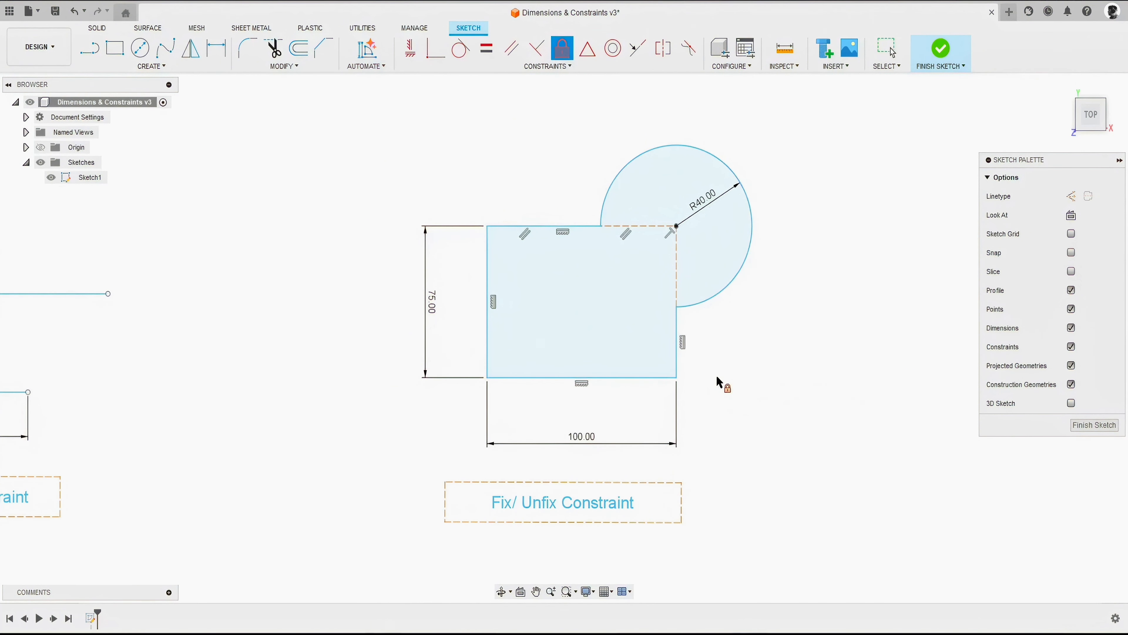
pyautogui.click(488, 377)
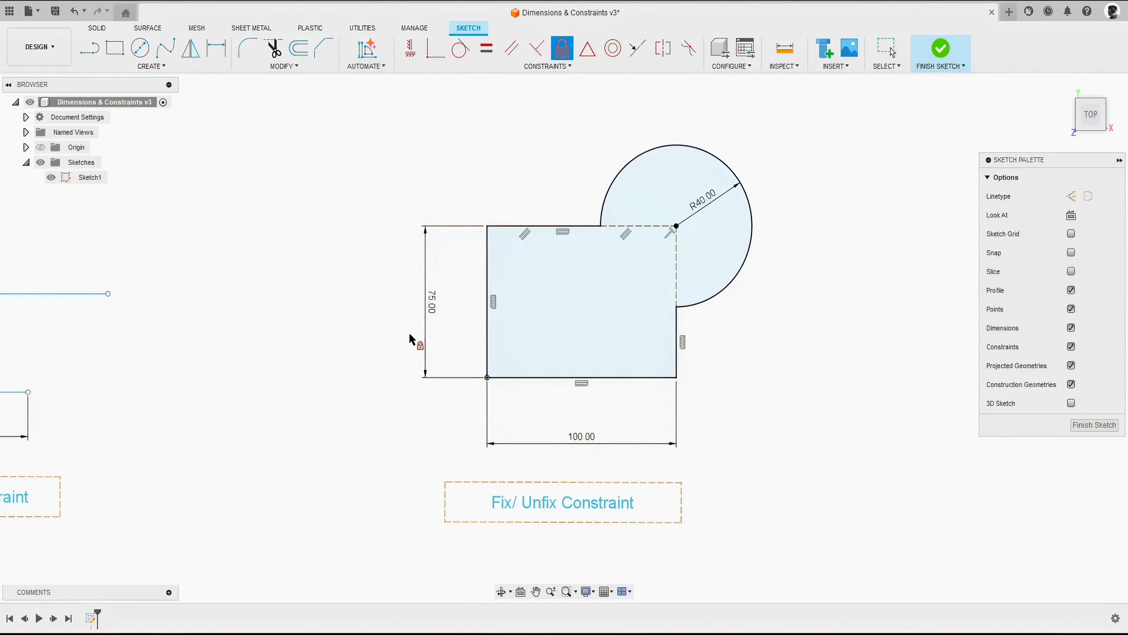
pyautogui.rightClick(364, 191)
pyautogui.click(390, 190)
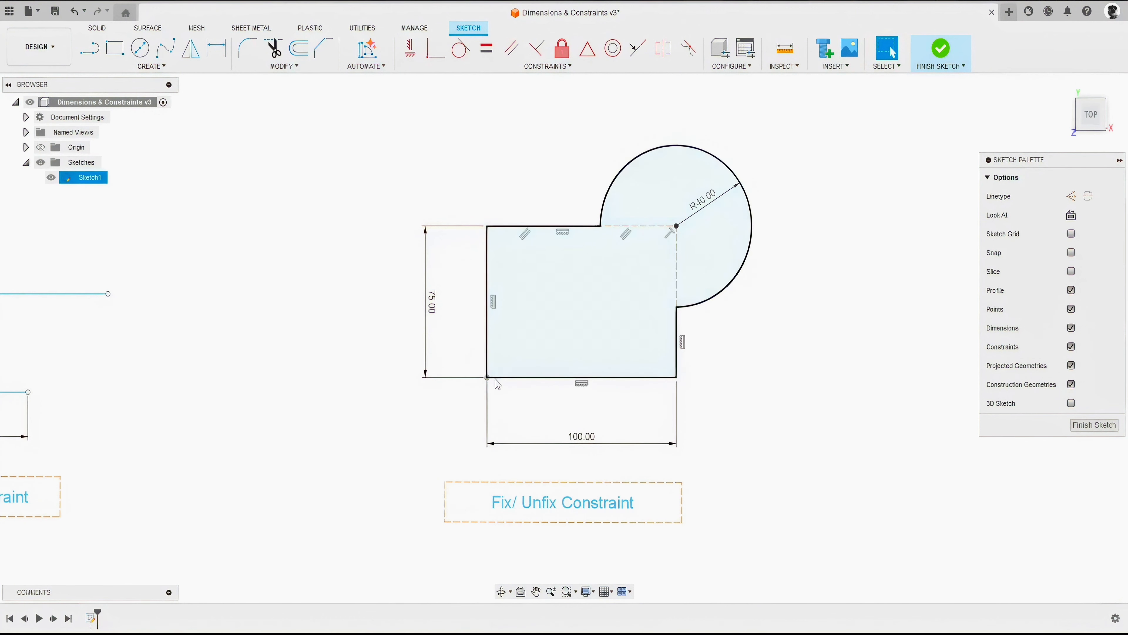
# - Try to move the fixed profile by its upper-left corner and the arc's centre, and check the arc and the fixed corner
pyautogui.moveTo(487, 225)
pyautogui.mouseDown()
pyautogui.moveTo(478, 231)
pyautogui.moveTo(494, 237)
pyautogui.mouseUp()
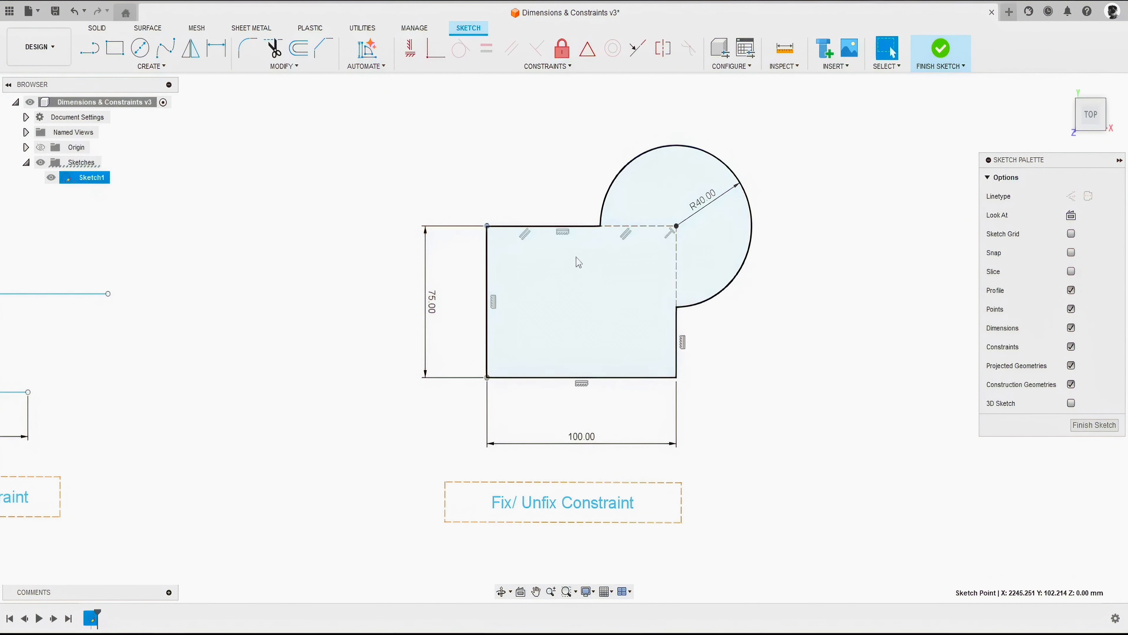
pyautogui.moveTo(676, 226); pyautogui.dragTo(676, 238)
pyautogui.click(729, 292)
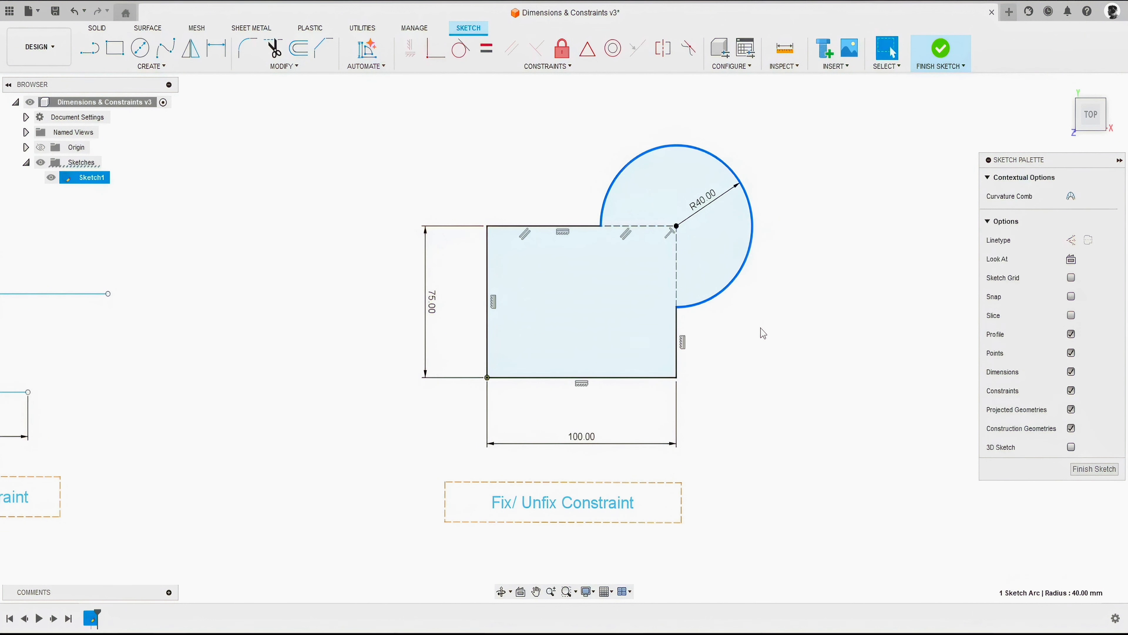
pyautogui.click(761, 331)
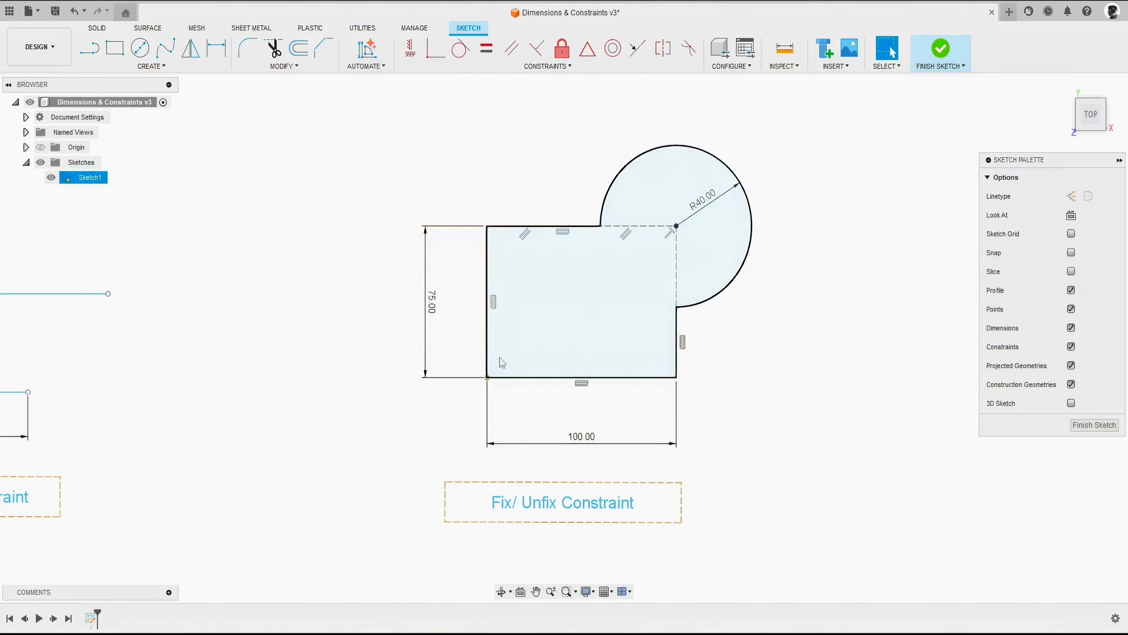
pyautogui.click(487, 378)
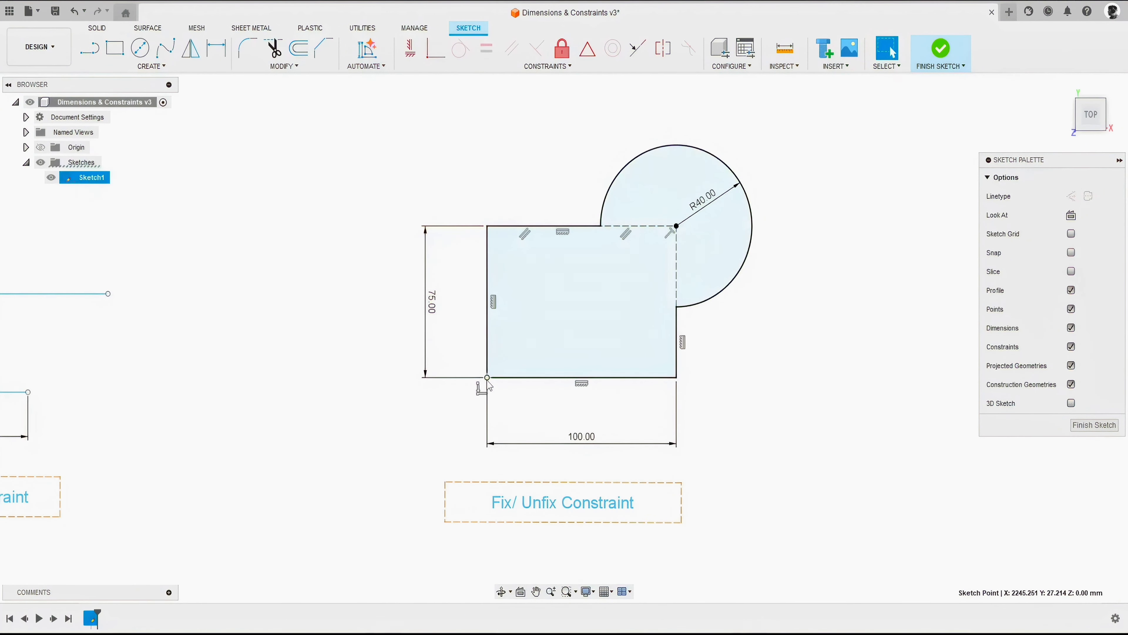
pyautogui.click(458, 413)
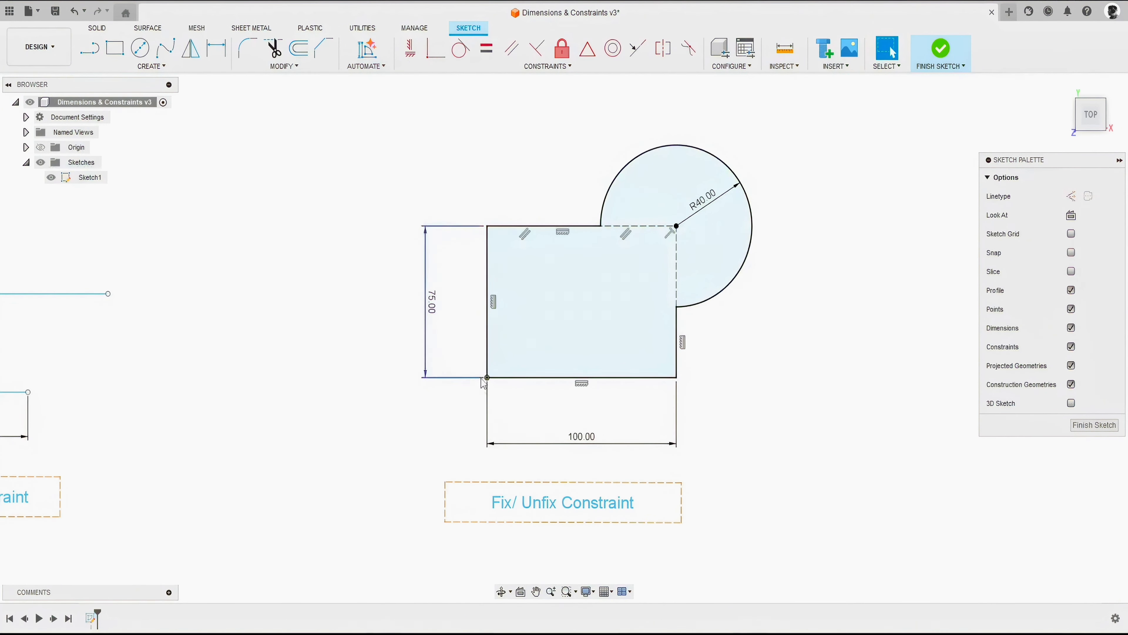
# - Unfix the profile's lower-left corner and move the profile slightly by that corner
pyautogui.scroll(5, 482, 382)
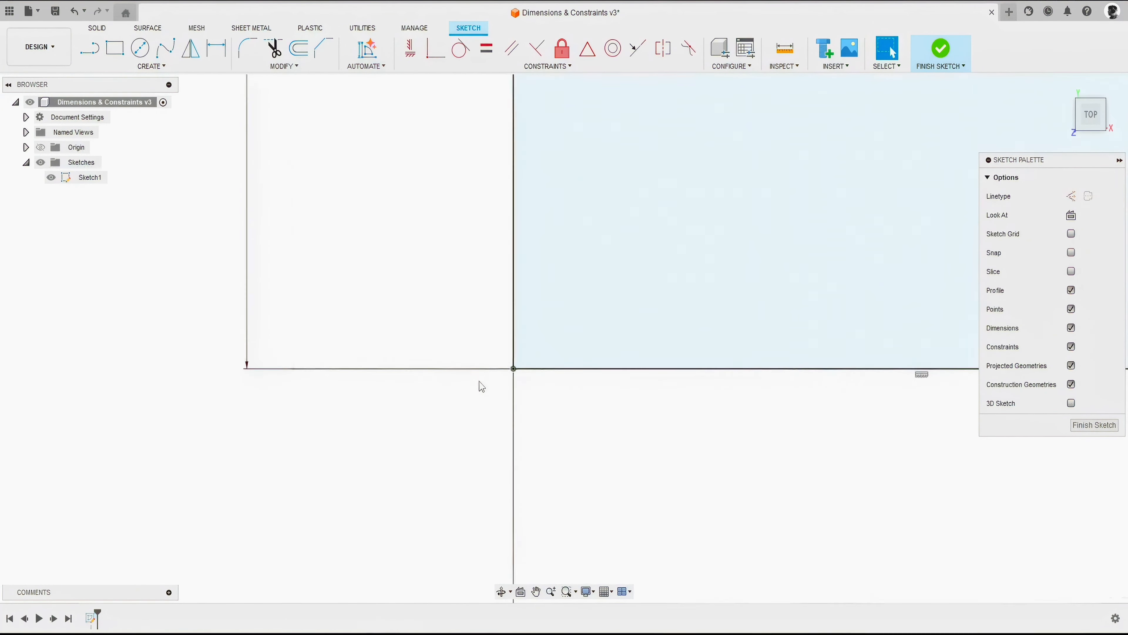
pyautogui.rightClick(515, 373)
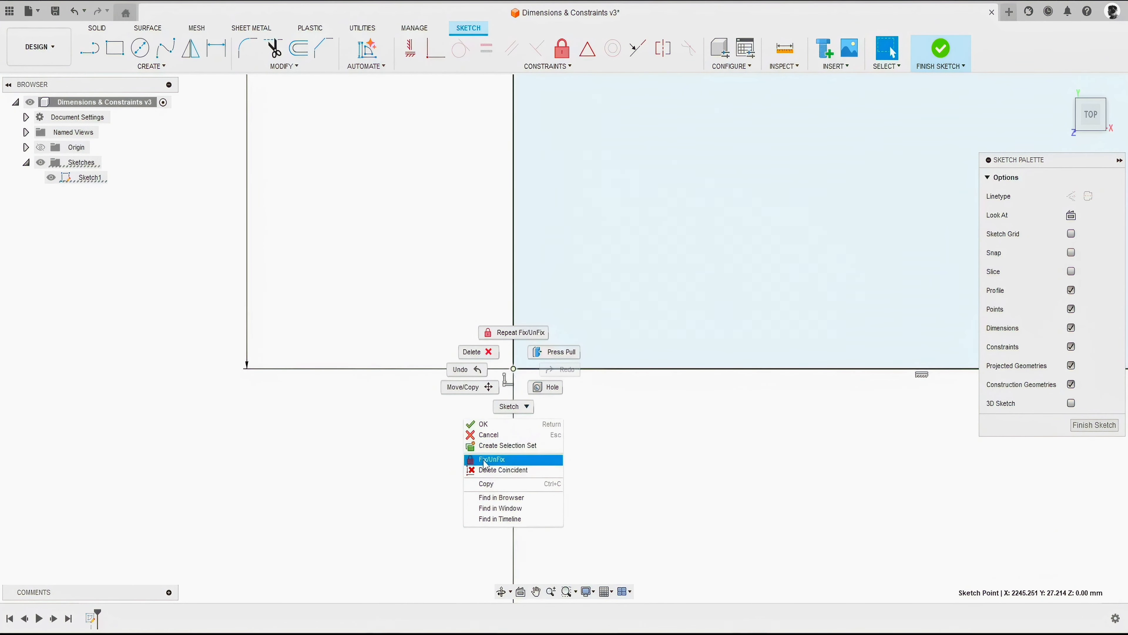
pyautogui.click(504, 462)
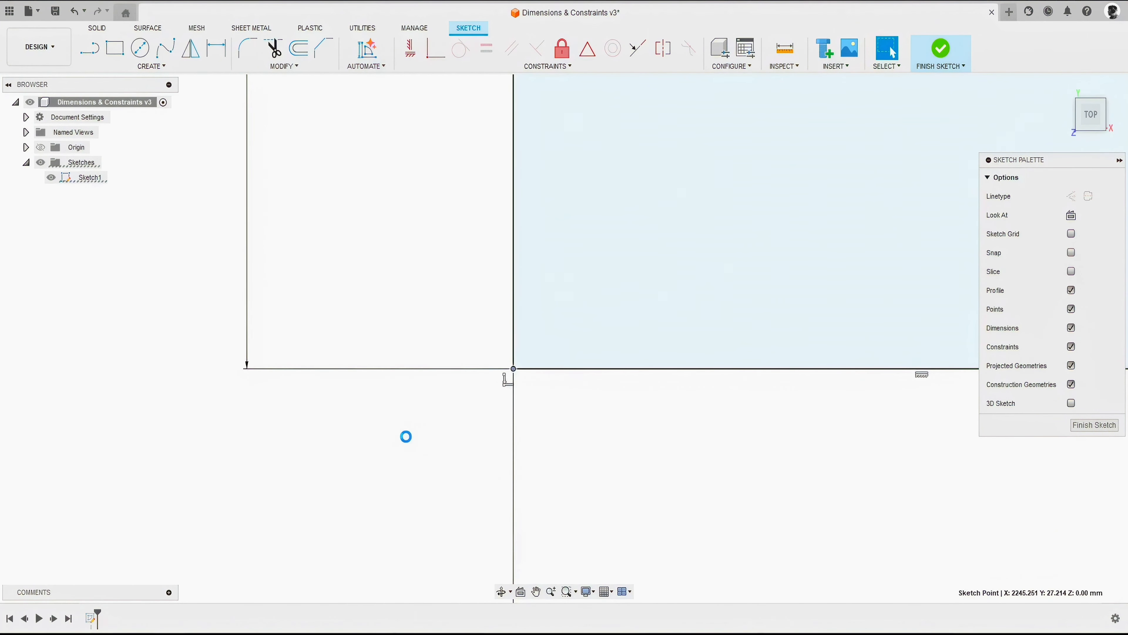
pyautogui.scroll(-5, 310, 403)
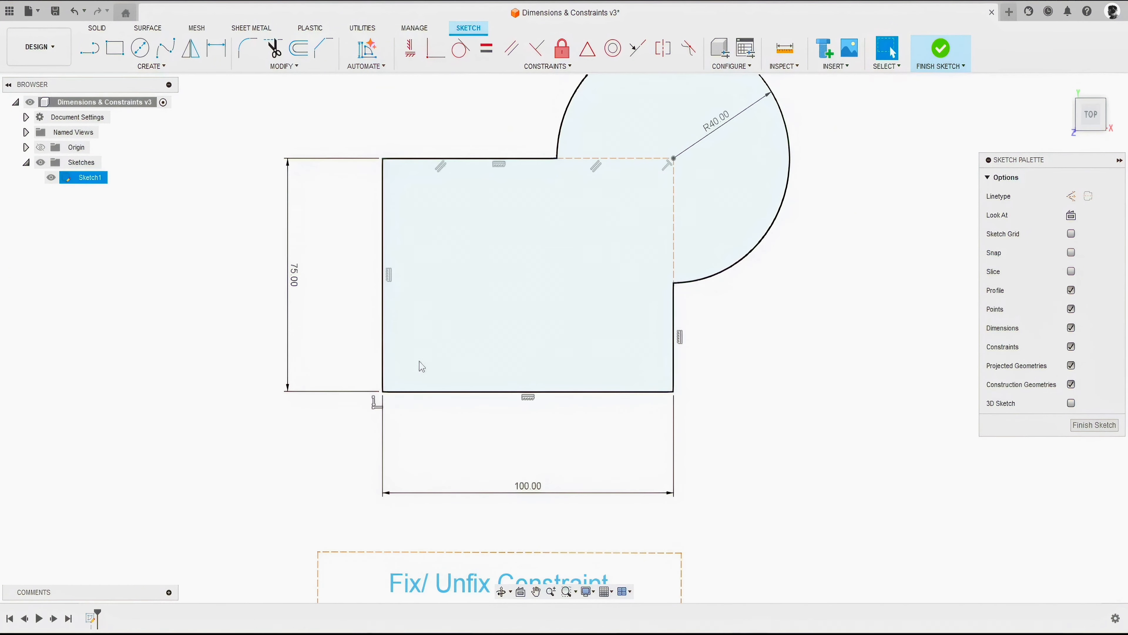
pyautogui.moveTo(383, 392)
pyautogui.mouseDown()
pyautogui.moveTo(446, 379)
pyautogui.moveTo(399, 401)
pyautogui.mouseUp()
# - Fix the point where the 40 mm radius arc meets the rectangle's upper edge
pyautogui.click(557, 52)
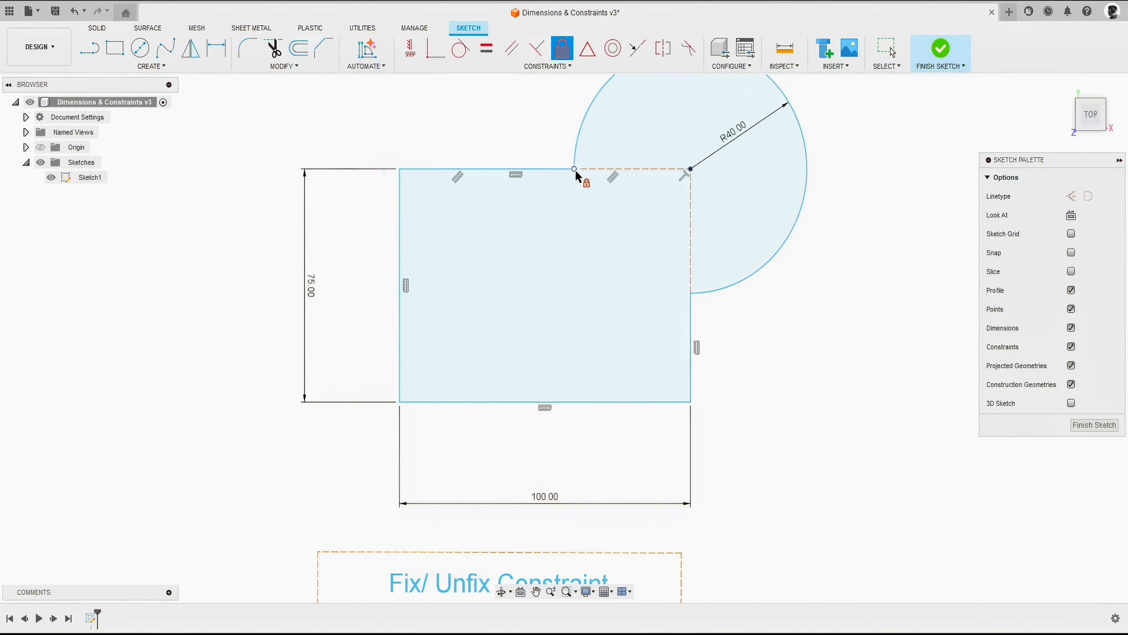
pyautogui.click(569, 169)
pyautogui.rightClick(501, 125)
pyautogui.click(508, 118)
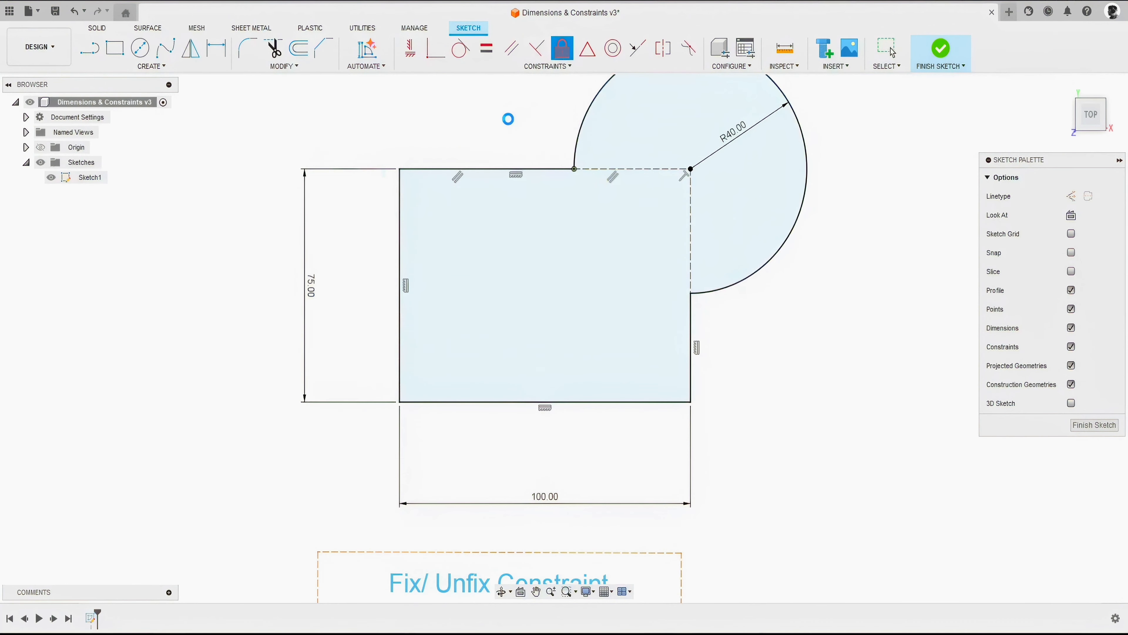
# - Apply a MidPoint constraint between the lower endpoint of the vertical 50 mm line and the 120 mm line in the Midpoint Constraint example
pyautogui.scroll(-3, 508, 119)
pyautogui.moveTo(508, 119); pyautogui.dragTo(530, 148, button='middle')
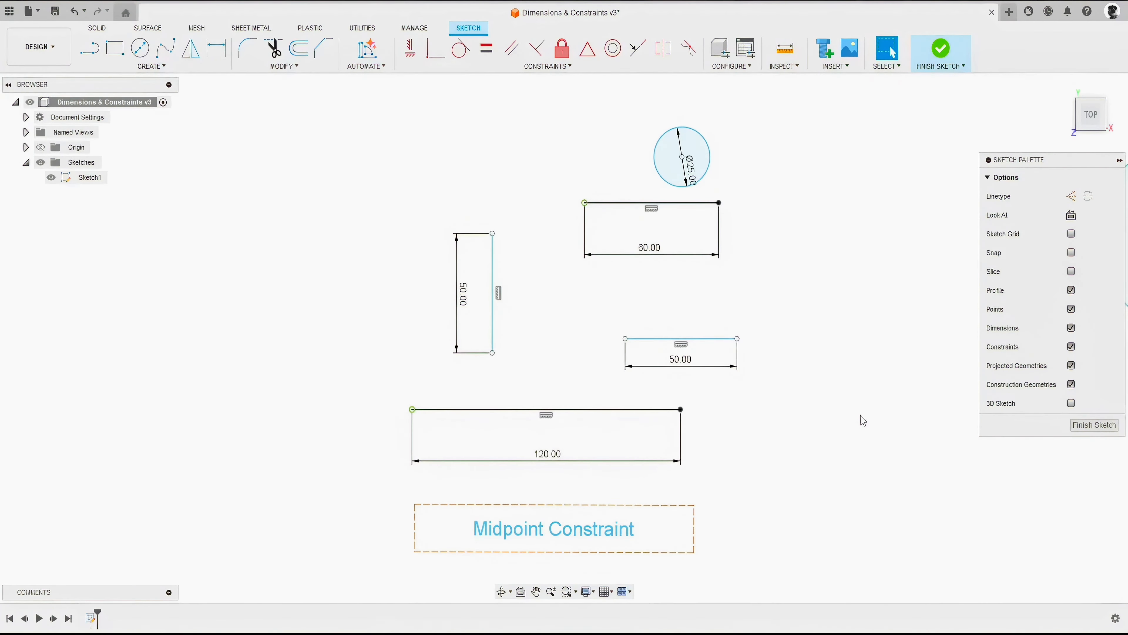
pyautogui.click(587, 57)
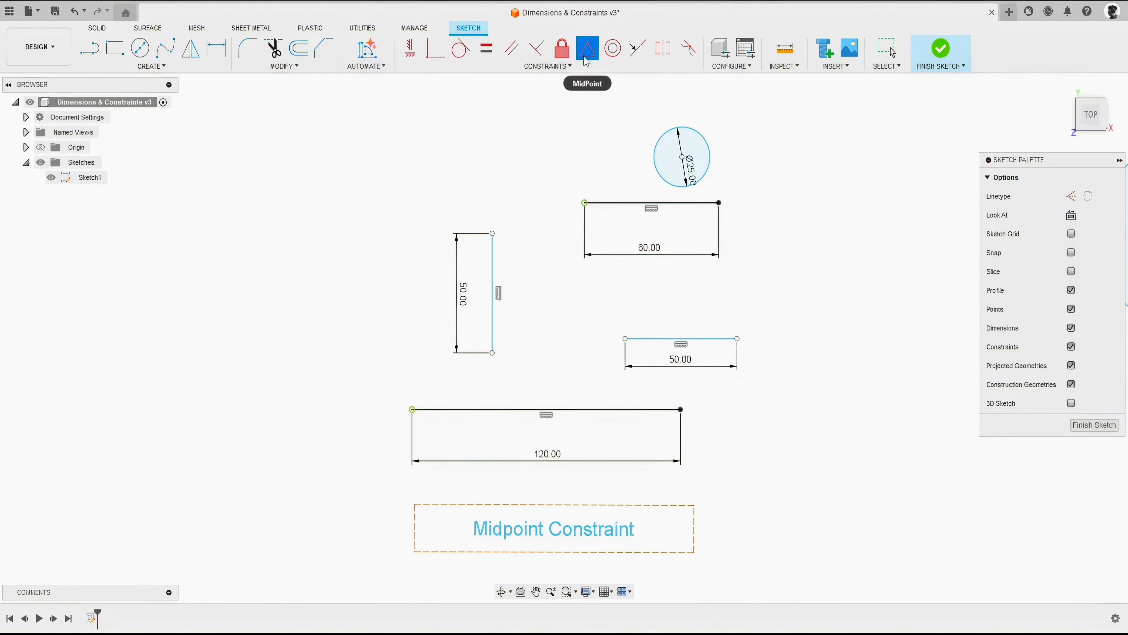
pyautogui.click(492, 354)
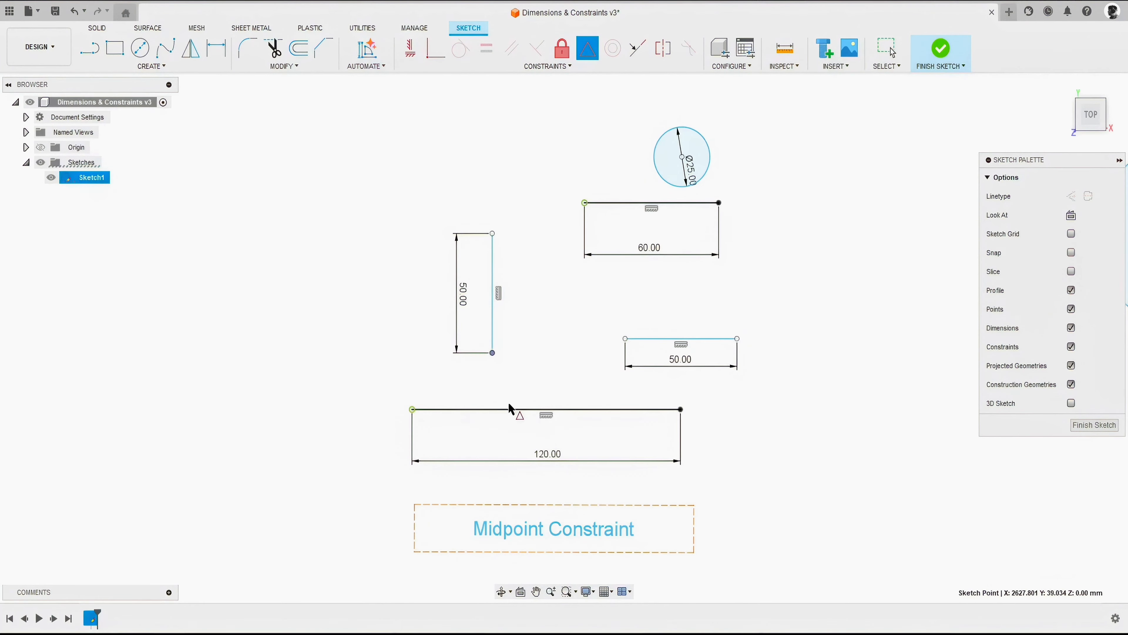
pyautogui.click(547, 412)
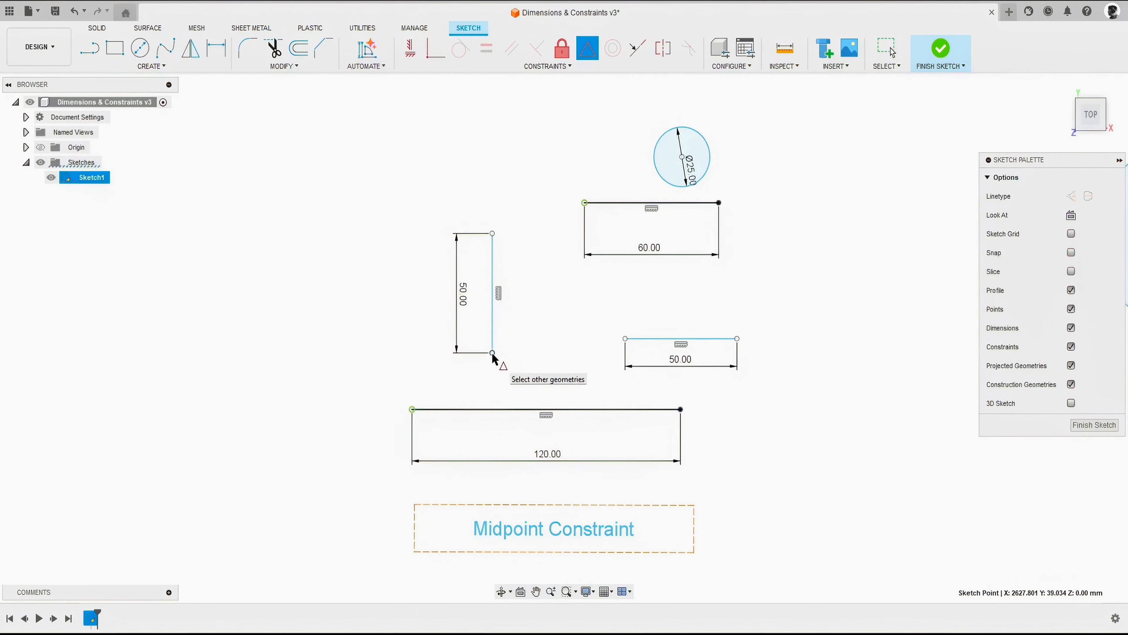
pyautogui.click(447, 410)
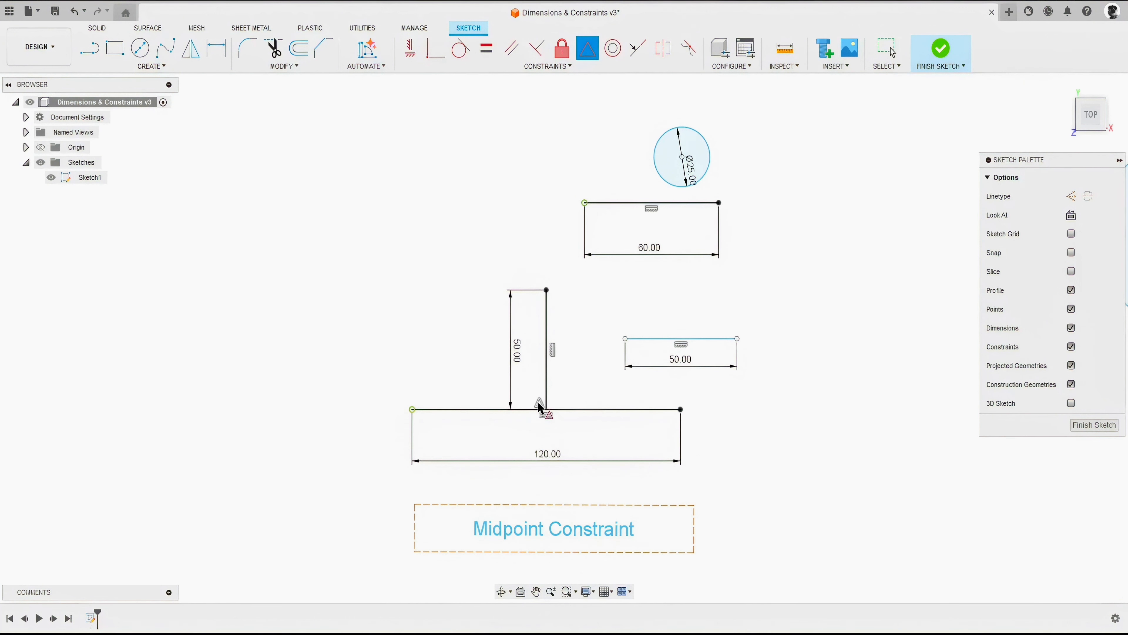
# - Apply a MidPoint constraint between the horizontal 50 mm line and the vertical 50 mm line
pyautogui.scroll(2, 546, 411)
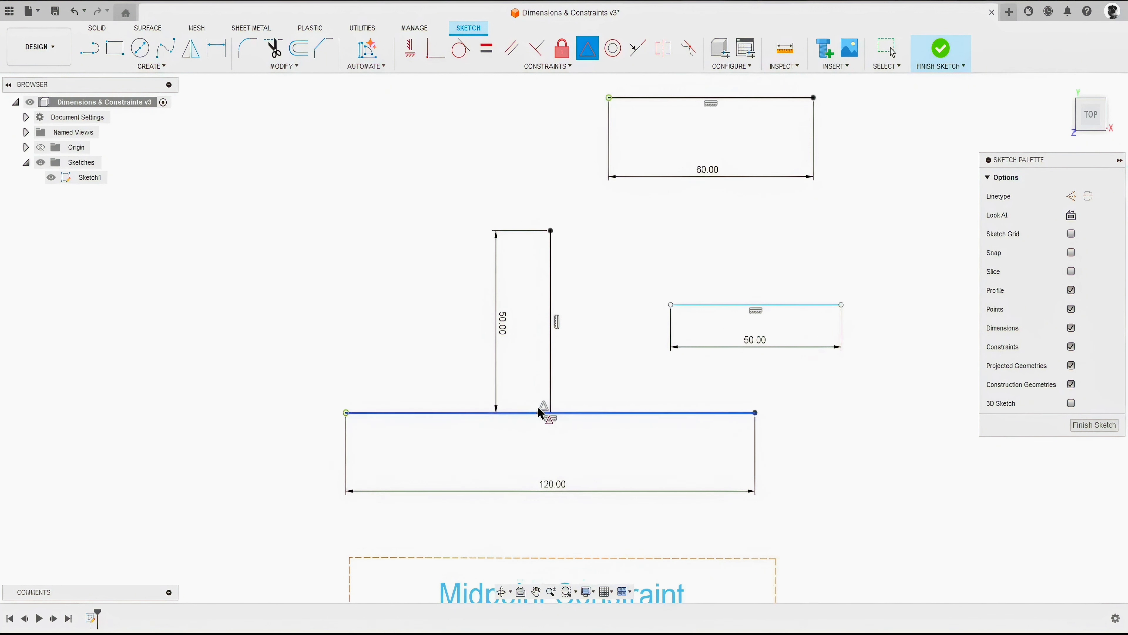
pyautogui.scroll(-1, 440, 416)
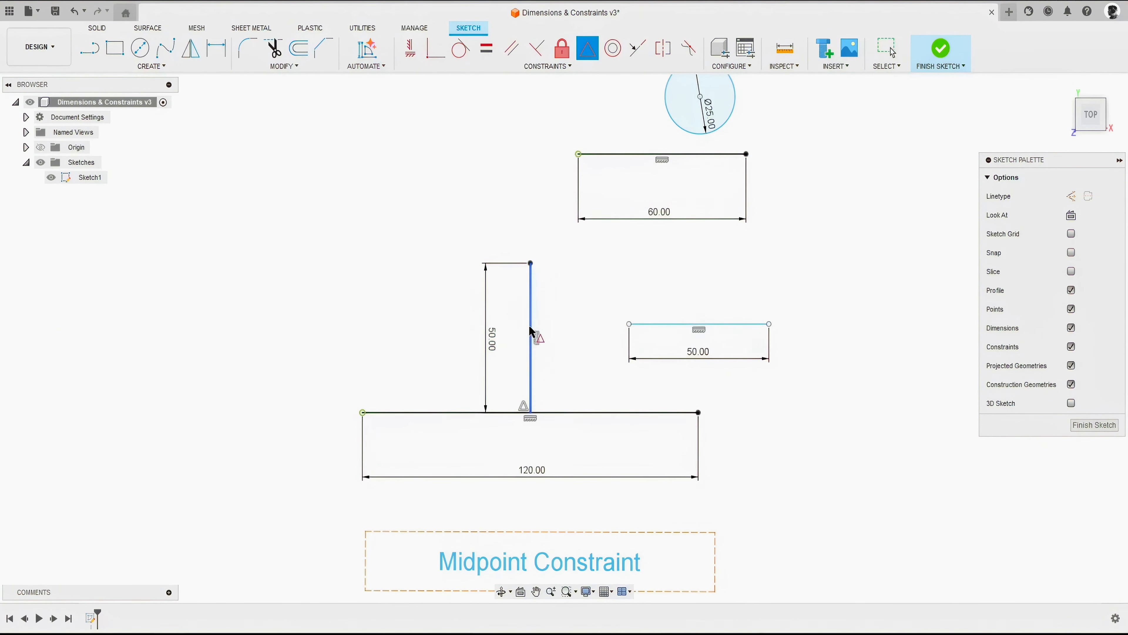
pyautogui.click(645, 325)
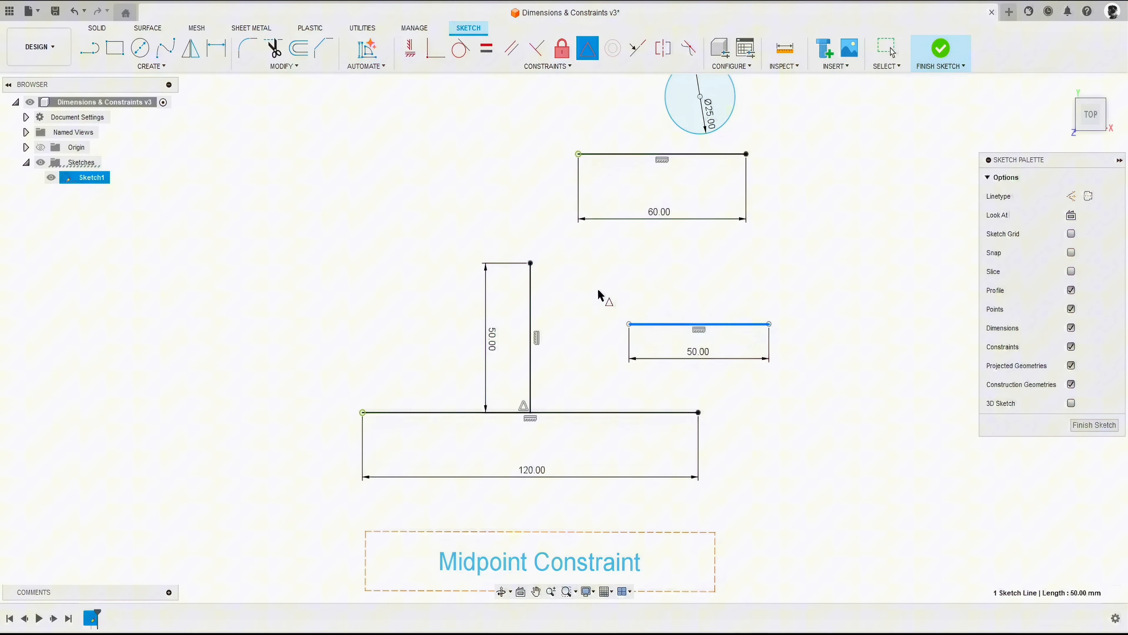
pyautogui.click(534, 294)
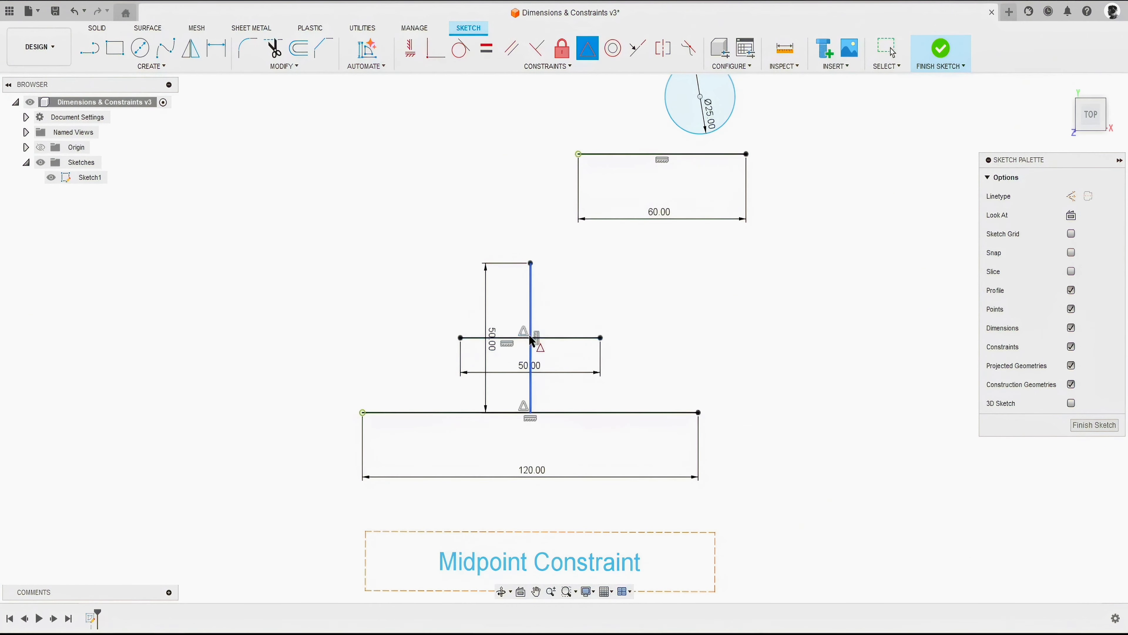
# - Place the 25 mm circle's centre on the midpoint of the 60 mm line with a MidPoint constraint
pyautogui.moveTo(727, 287); pyautogui.dragTo(660, 429, button='middle')
pyautogui.scroll(2, 637, 238)
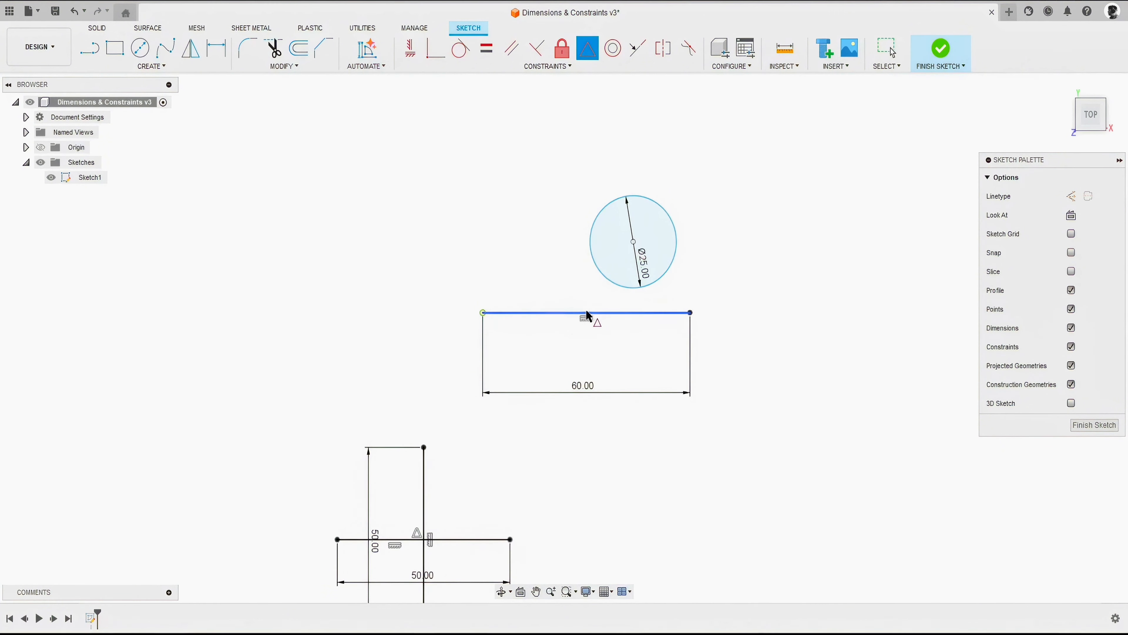
pyautogui.click(634, 242)
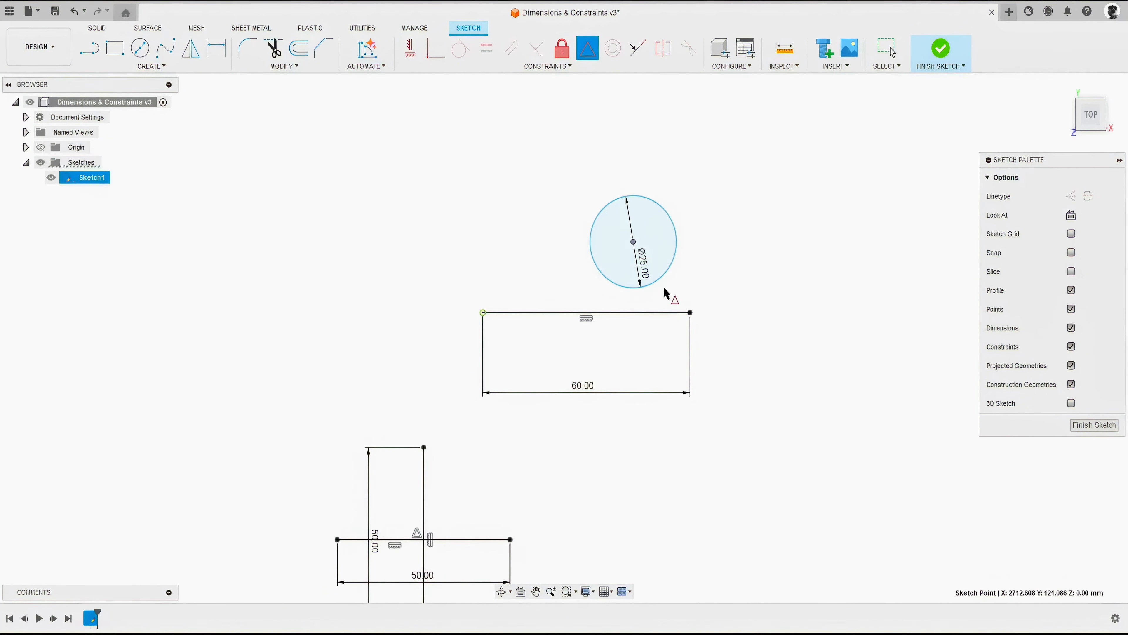
pyautogui.click(663, 313)
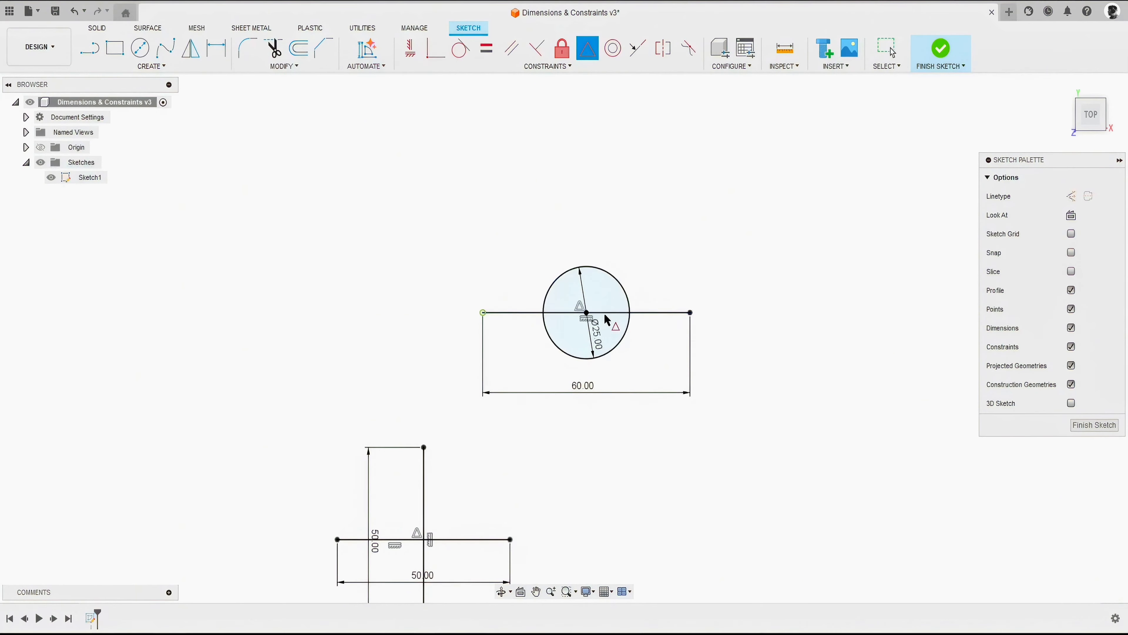
pyautogui.rightClick(634, 189)
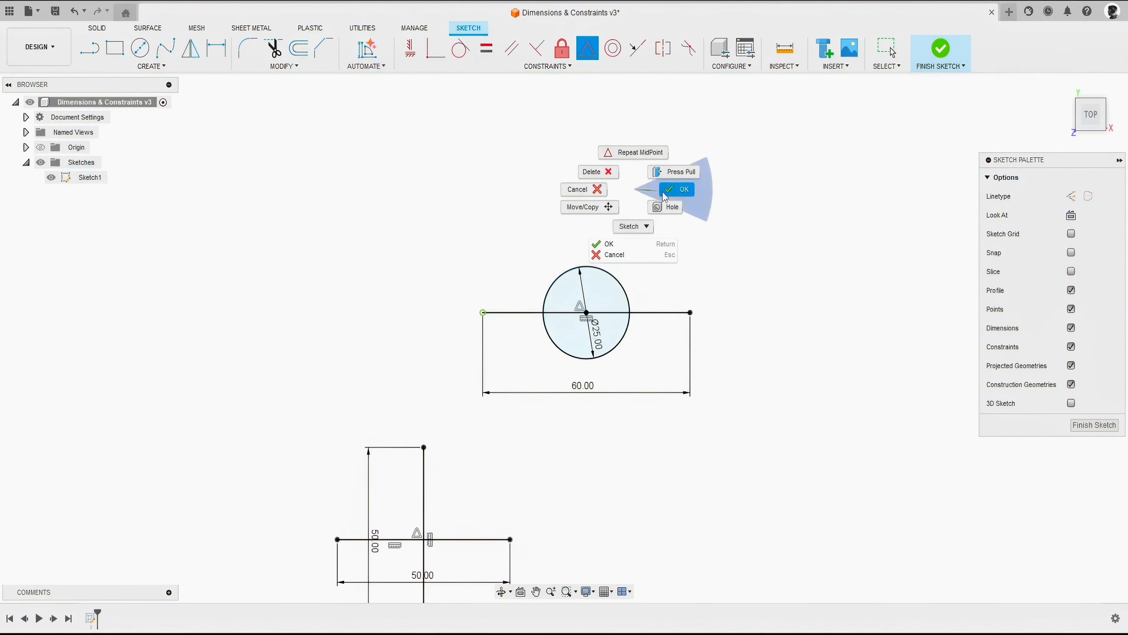
pyautogui.click(669, 190)
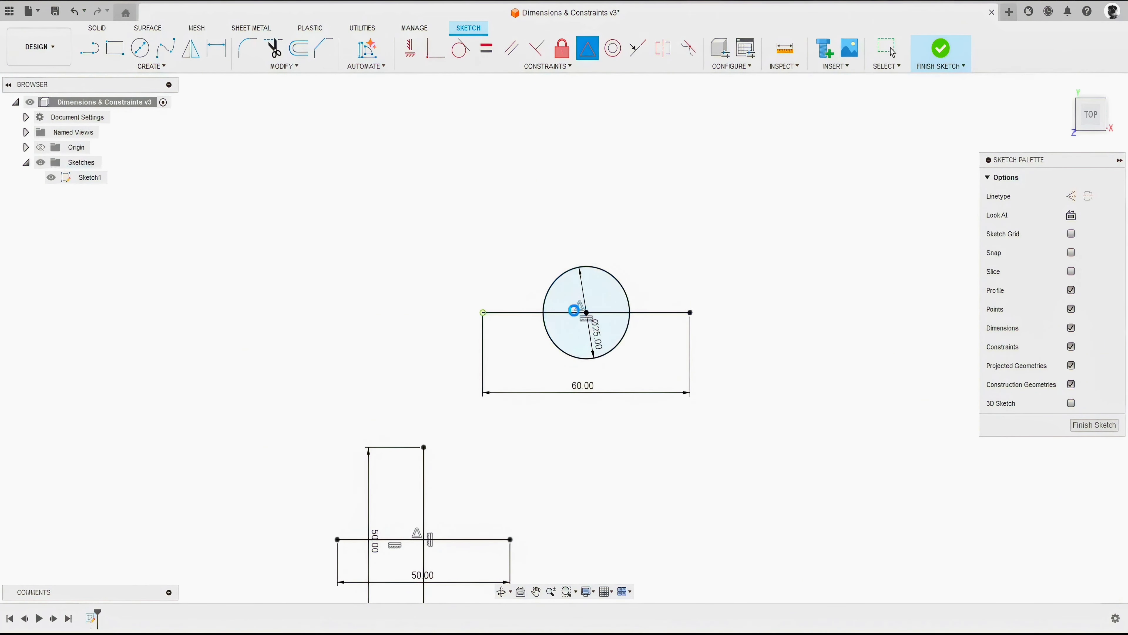
# - Apply a Concentric constraint between the 40 mm circle and the 80 mm circle in the Concentric Constraint example
pyautogui.scroll(-5, 659, 219)
pyautogui.moveTo(610, 348); pyautogui.dragTo(611, 337, button='middle')
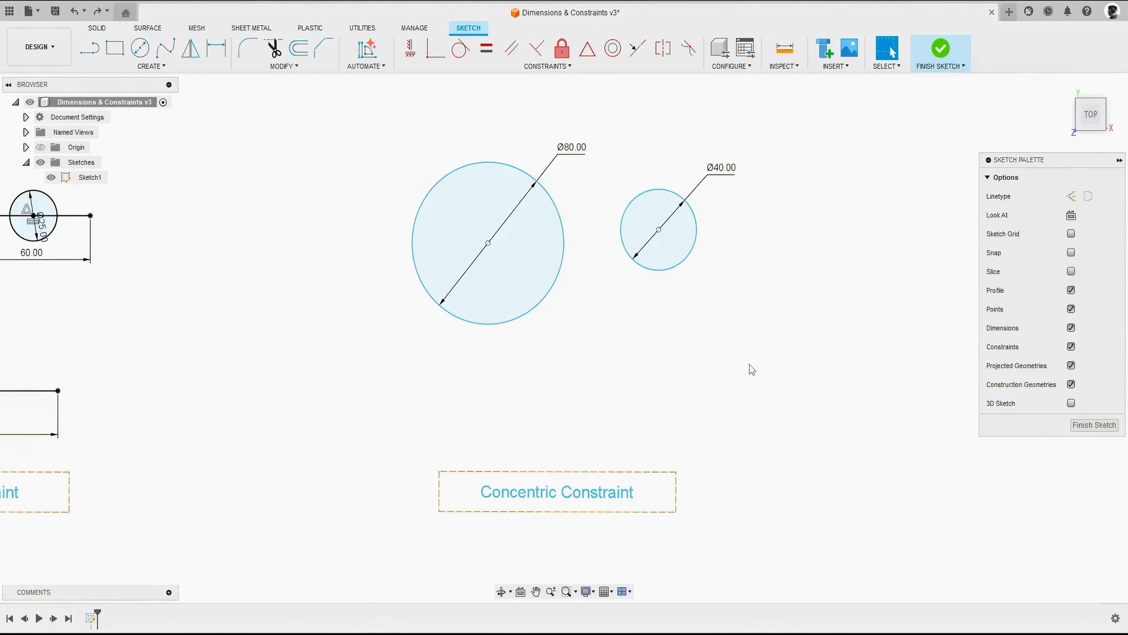
pyautogui.moveTo(680, 352); pyautogui.dragTo(678, 371, button='middle')
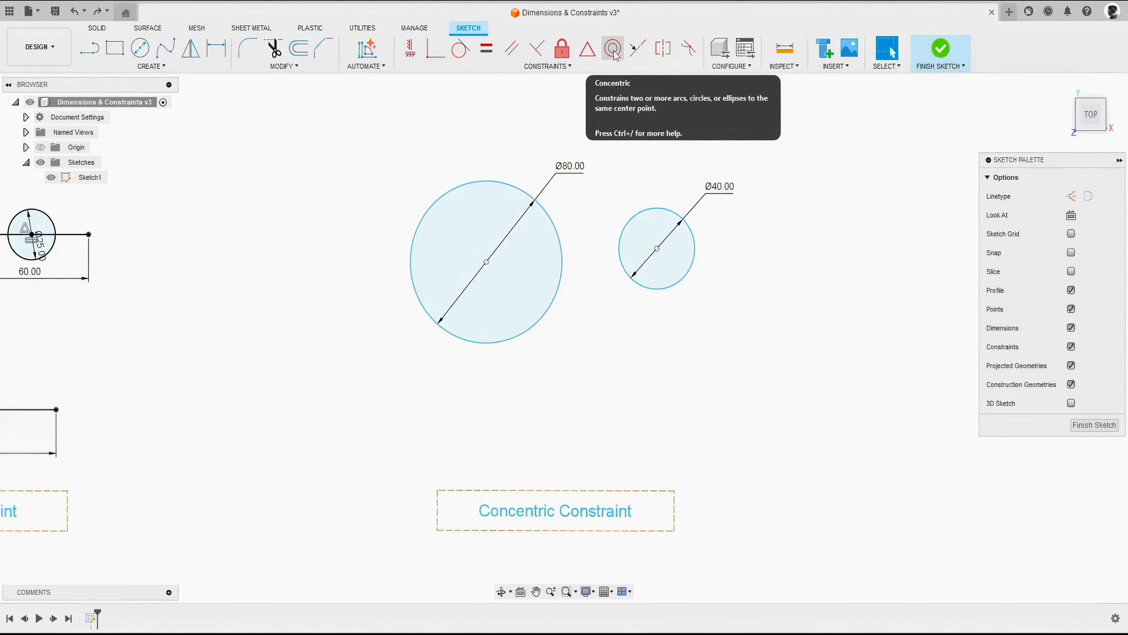
pyautogui.click(563, 66)
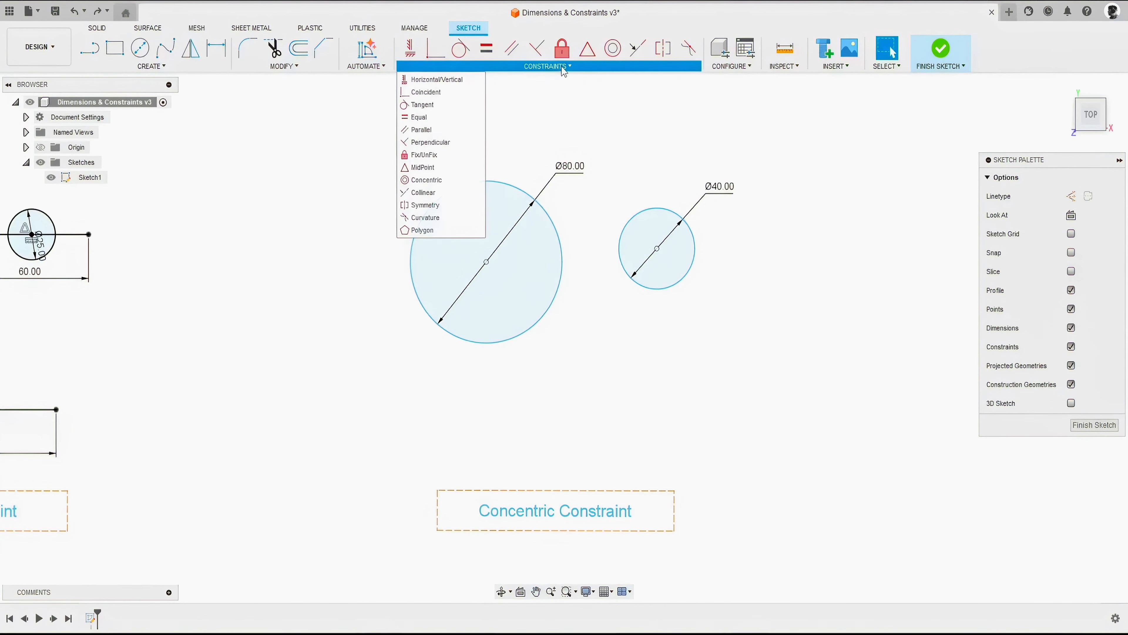
pyautogui.click(436, 183)
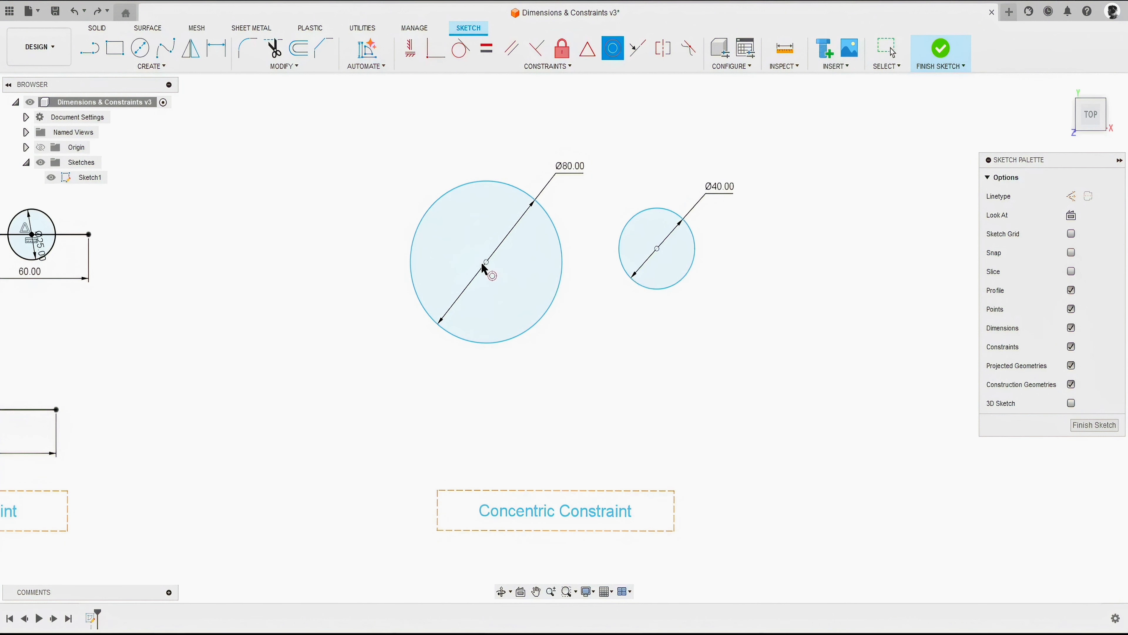
pyautogui.click(626, 220)
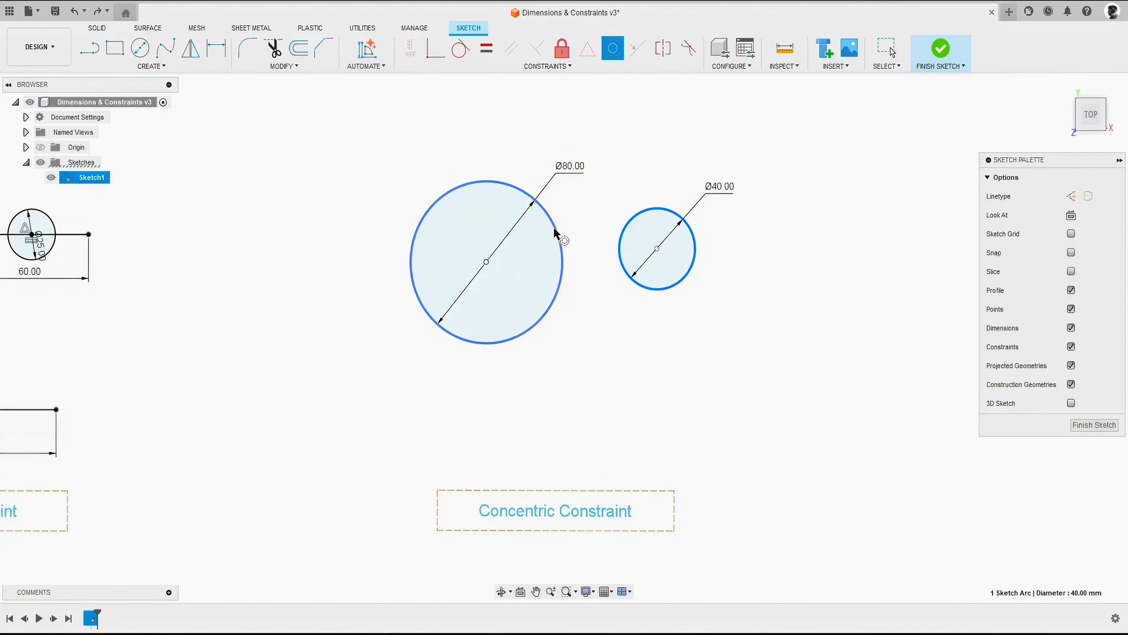
pyautogui.click(554, 227)
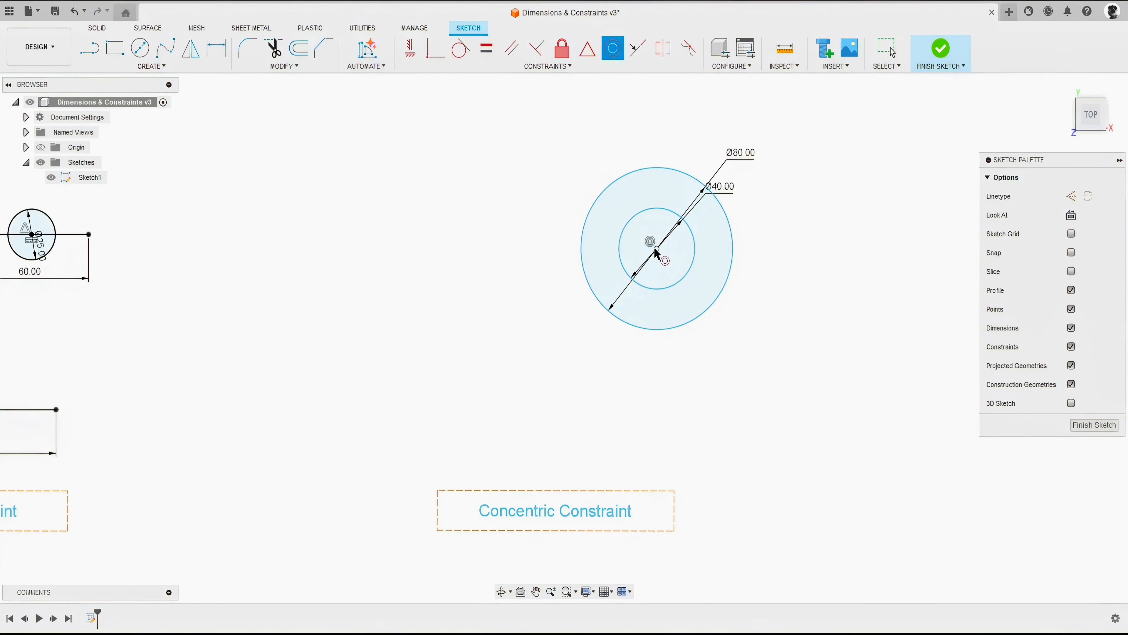
# - Apply a Concentric constraint between the 30 mm circle and the open arc above the two concentric circles
pyautogui.scroll(-2, 603, 347)
pyautogui.scroll(-3, 603, 347)
pyautogui.moveTo(585, 238); pyautogui.dragTo(570, 364, button='middle')
pyautogui.scroll(5, 585, 256)
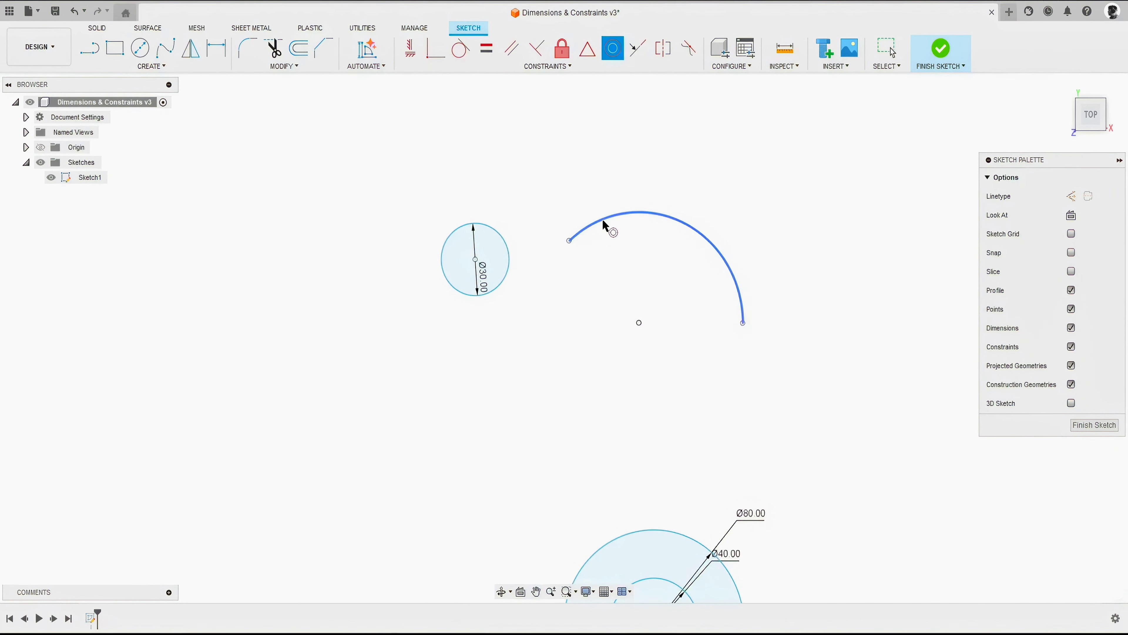
pyautogui.click(506, 240)
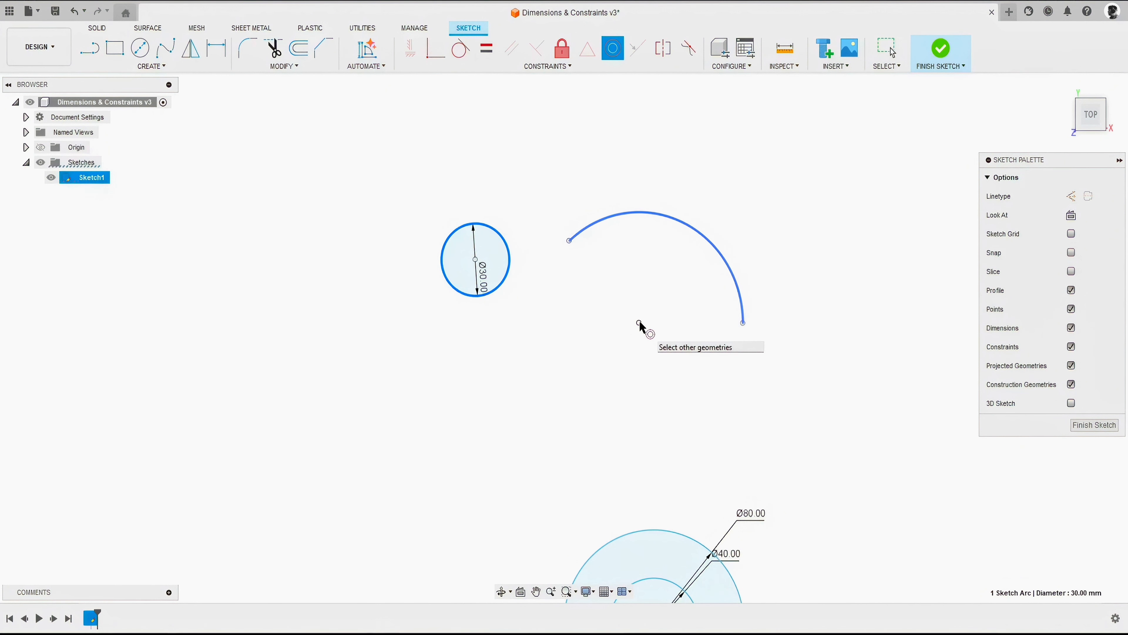
pyautogui.click(584, 229)
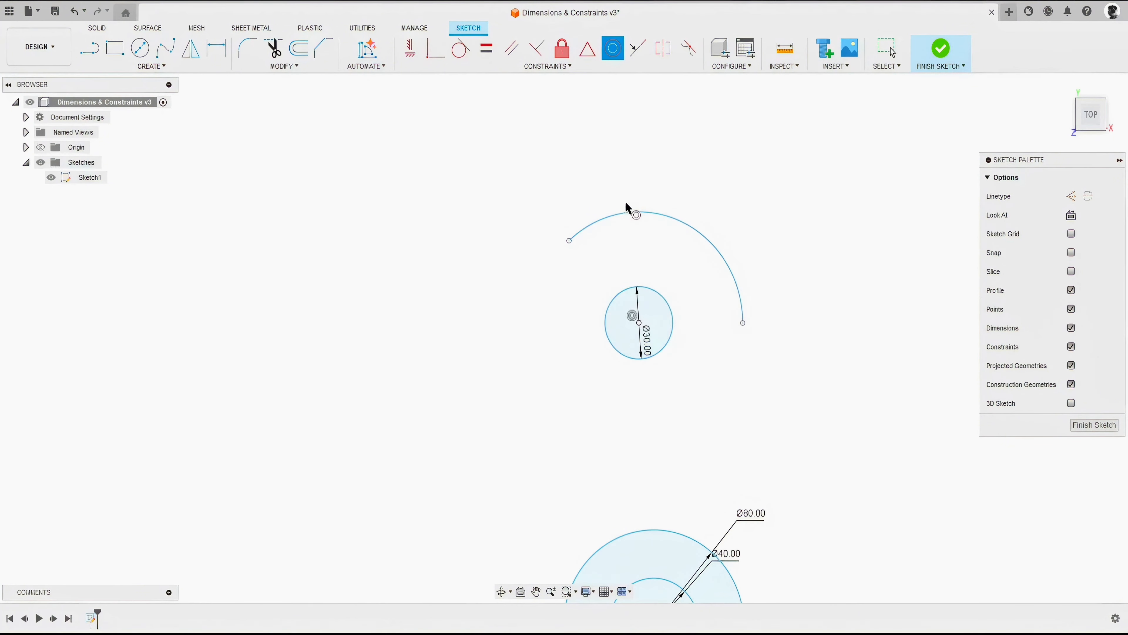
pyautogui.rightClick(539, 301)
pyautogui.click(583, 302)
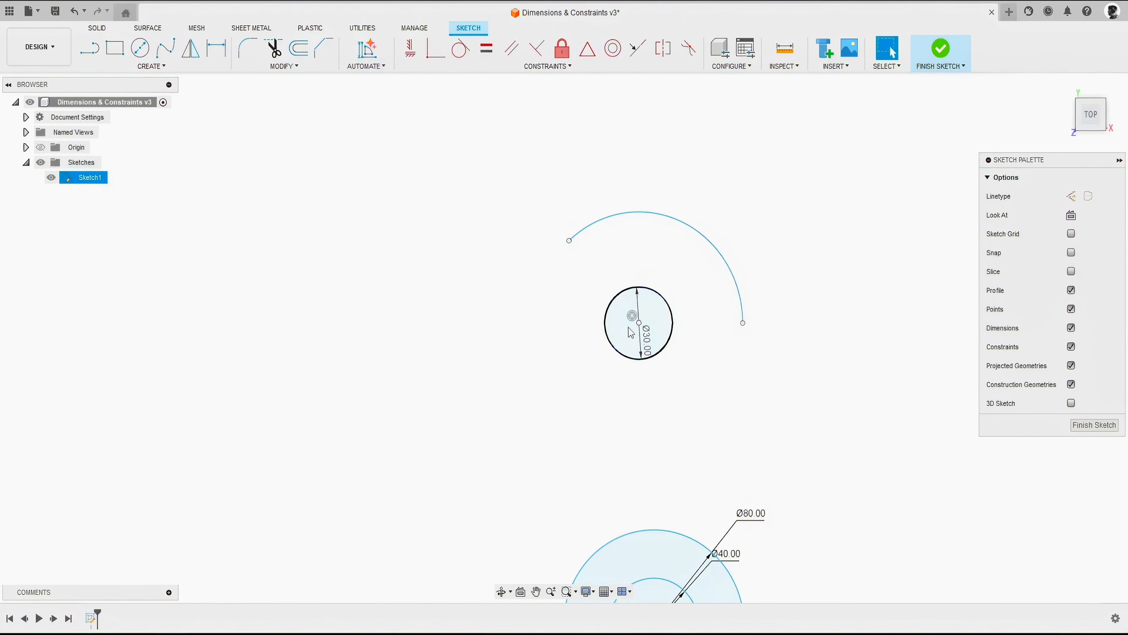
# - Move the 30 mm circle to the left to test its concentricity with the arc, and move the 40 mm circle likewise
pyautogui.moveTo(608, 299); pyautogui.dragTo(530, 293)
pyautogui.moveTo(510, 418); pyautogui.dragTo(531, 257, button='middle')
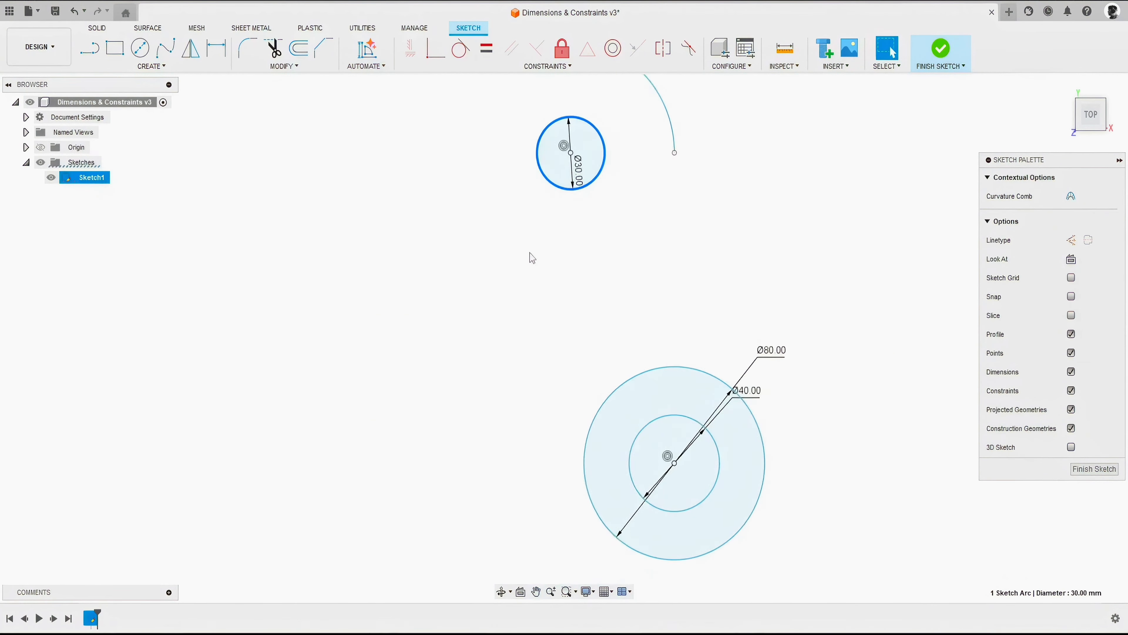
pyautogui.scroll(-1, 533, 257)
pyautogui.moveTo(638, 416); pyautogui.dragTo(437, 331)
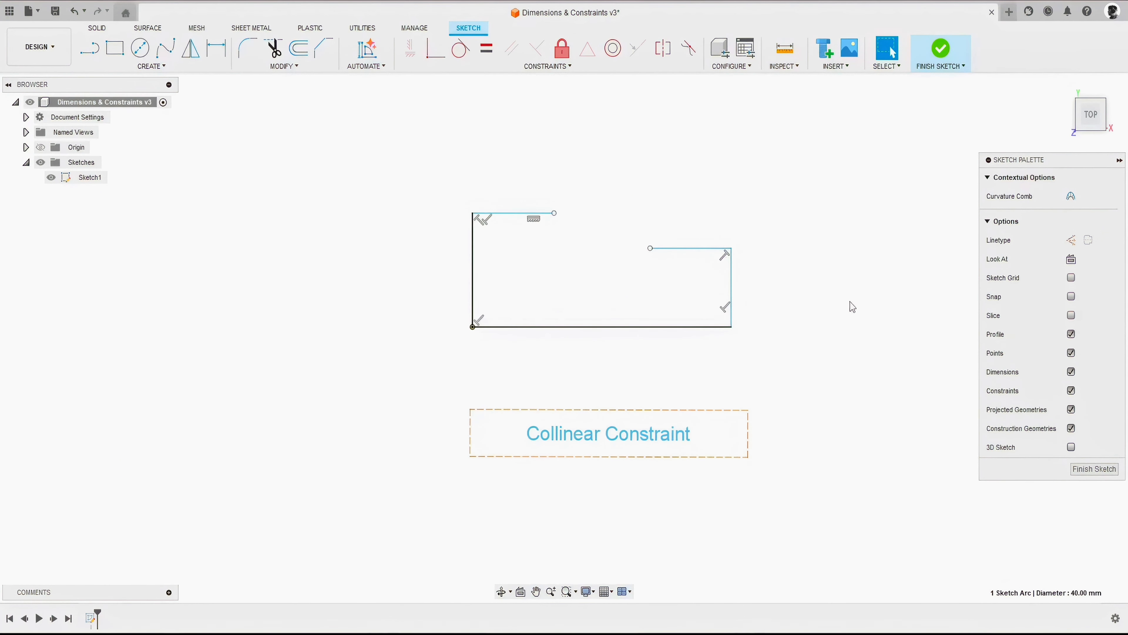
pyautogui.click(849, 304)
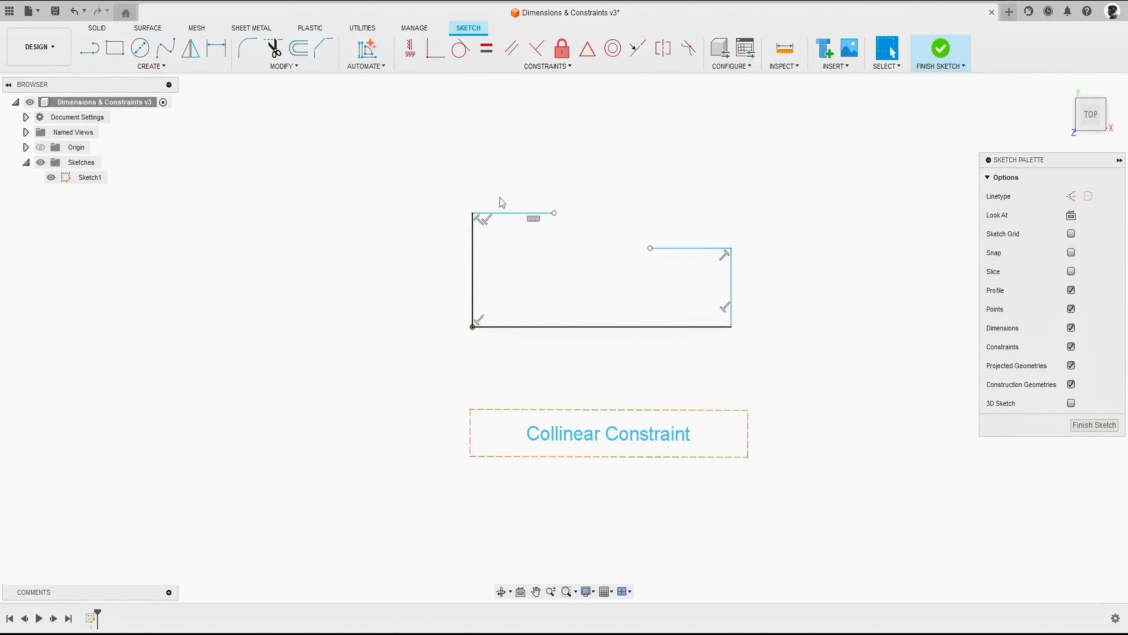
# - Raise the upper left horizontal line slightly and lower the upper right one slightly in the Collinear Constraint example
pyautogui.click(509, 215)
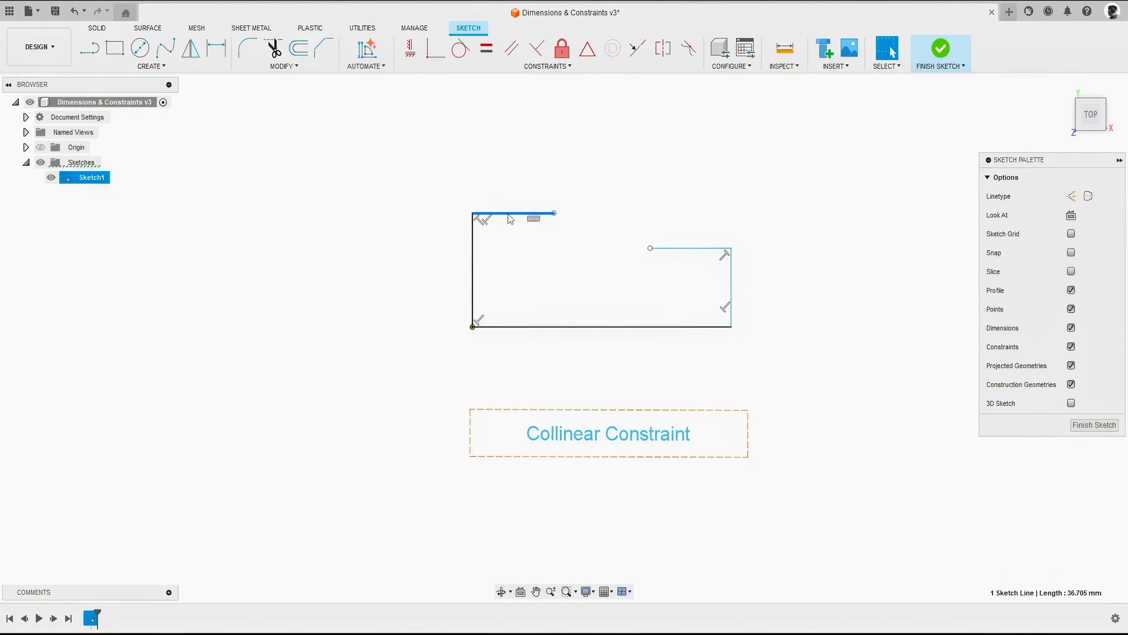
pyautogui.click(662, 238)
pyautogui.moveTo(473, 214)
pyautogui.mouseDown()
pyautogui.moveTo(477, 248)
pyautogui.moveTo(477, 201)
pyautogui.mouseUp()
pyautogui.moveTo(729, 247)
pyautogui.mouseDown()
pyautogui.moveTo(728, 207)
pyautogui.moveTo(730, 252)
pyautogui.mouseUp()
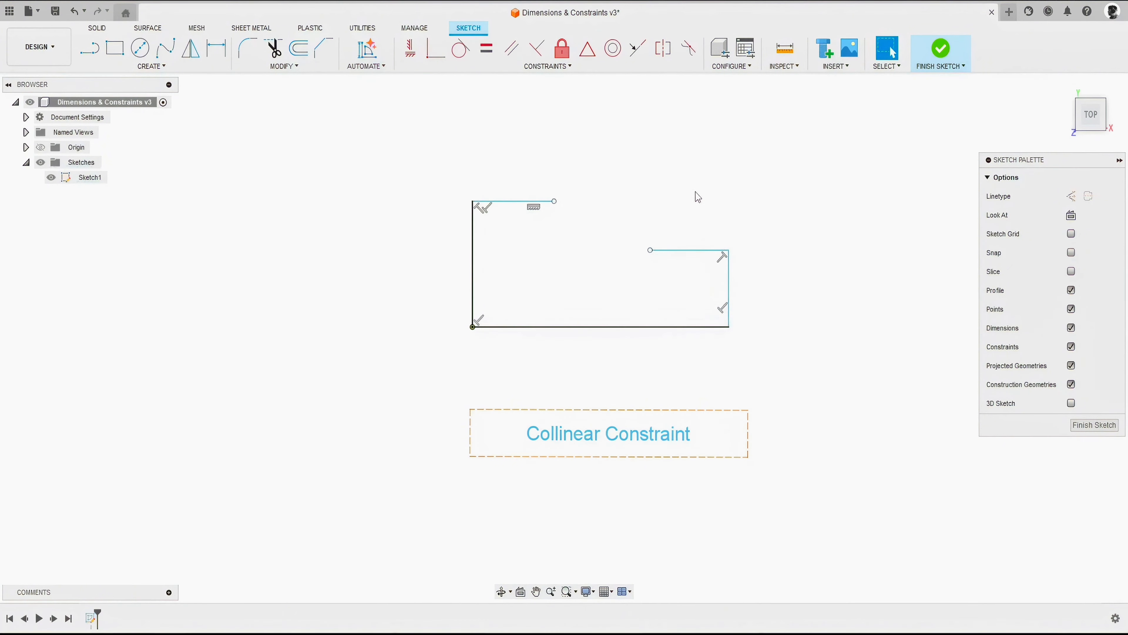
# - Apply a Collinear constraint between the upper left and upper right horizontal lines
pyautogui.click(638, 49)
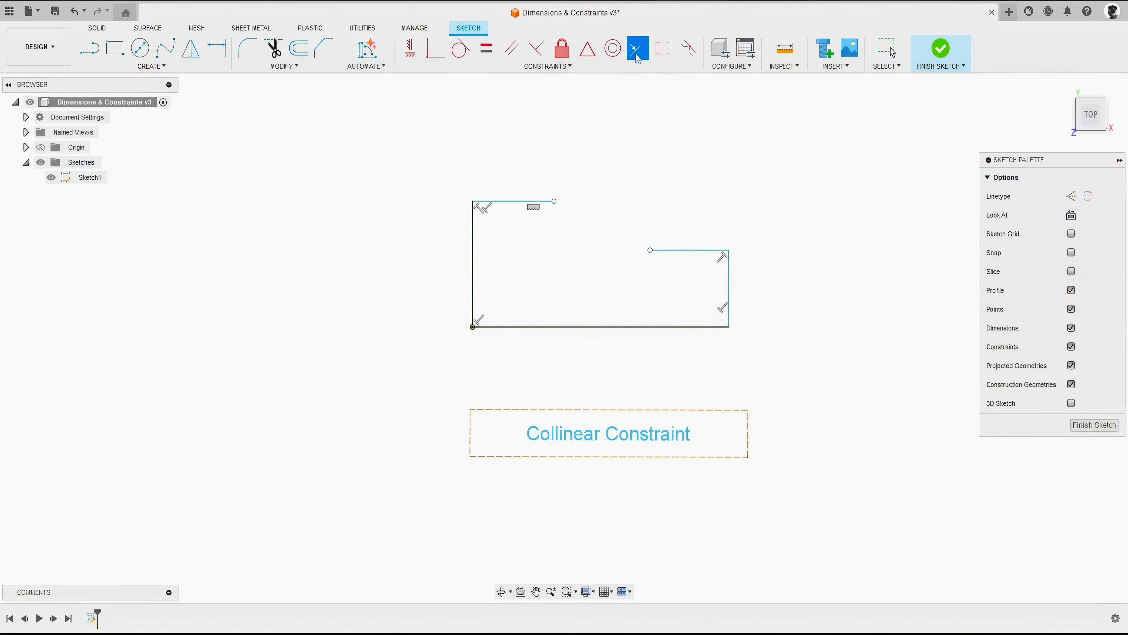
pyautogui.click(512, 202)
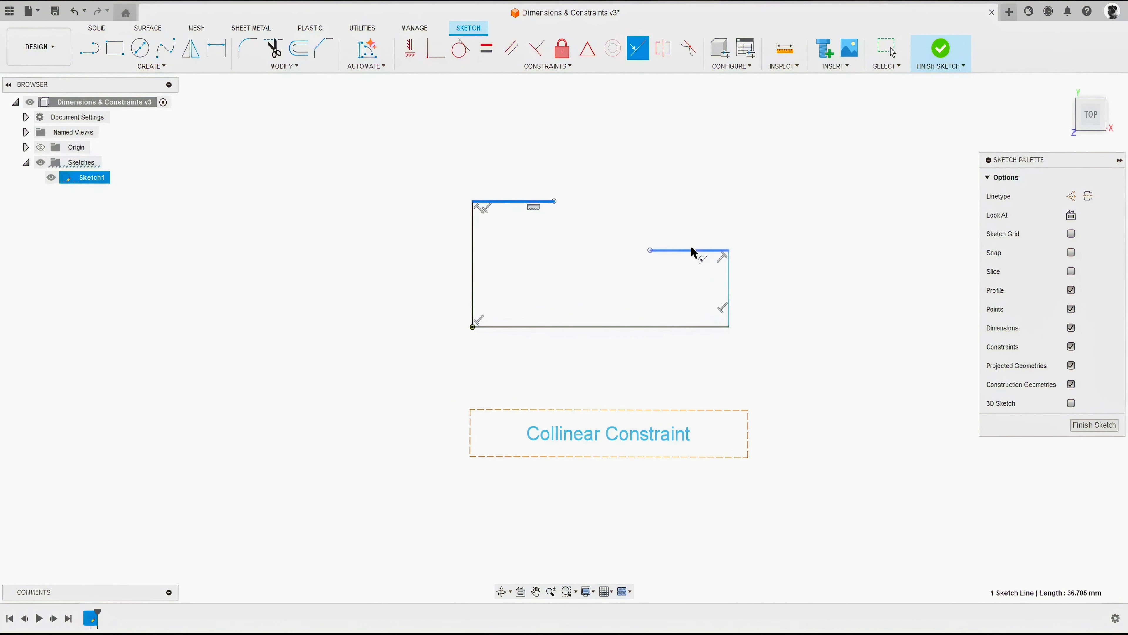
pyautogui.click(682, 252)
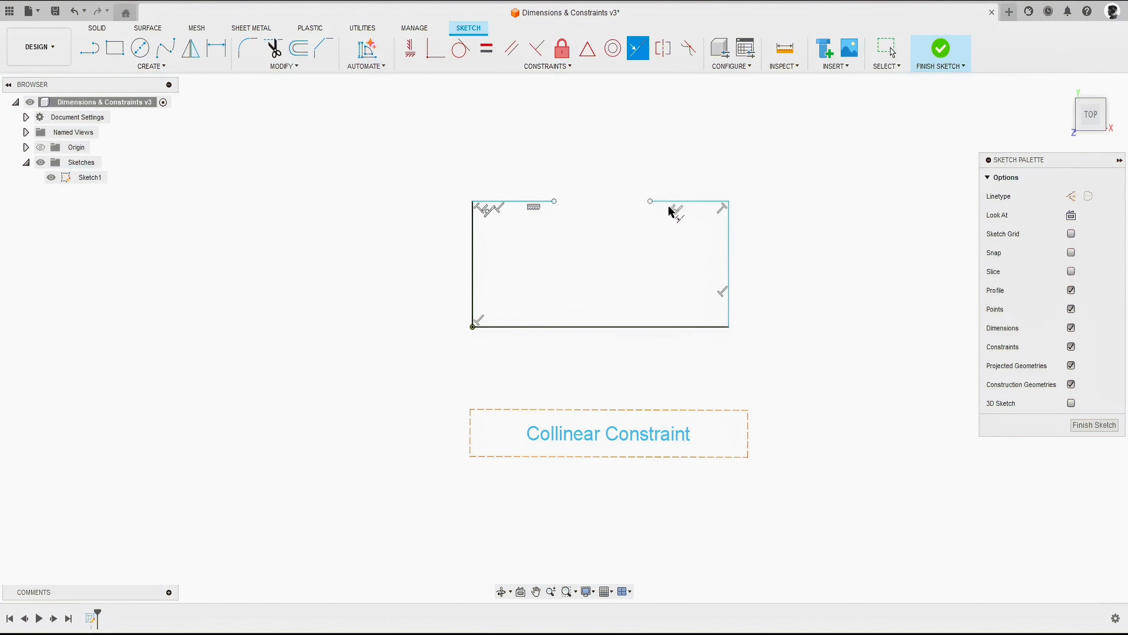
pyautogui.rightClick(626, 135)
pyautogui.click(673, 136)
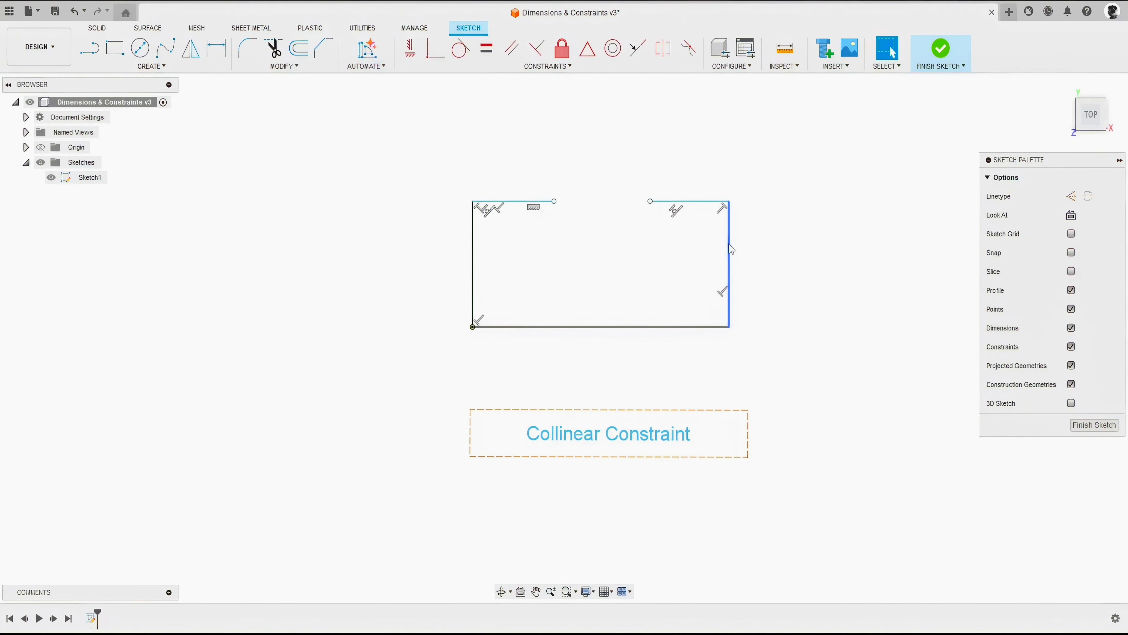
# - Dimension the right vertical line of the Collinear Constraint example at 50 mm
pyautogui.press('d')
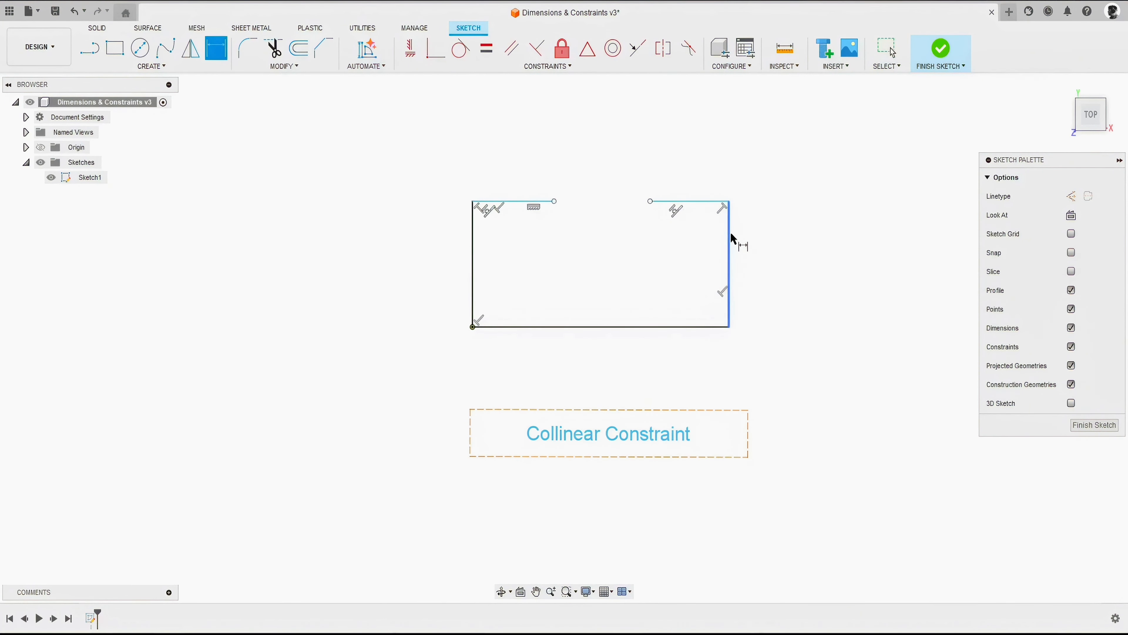
pyautogui.click(729, 240)
pyautogui.click(772, 258)
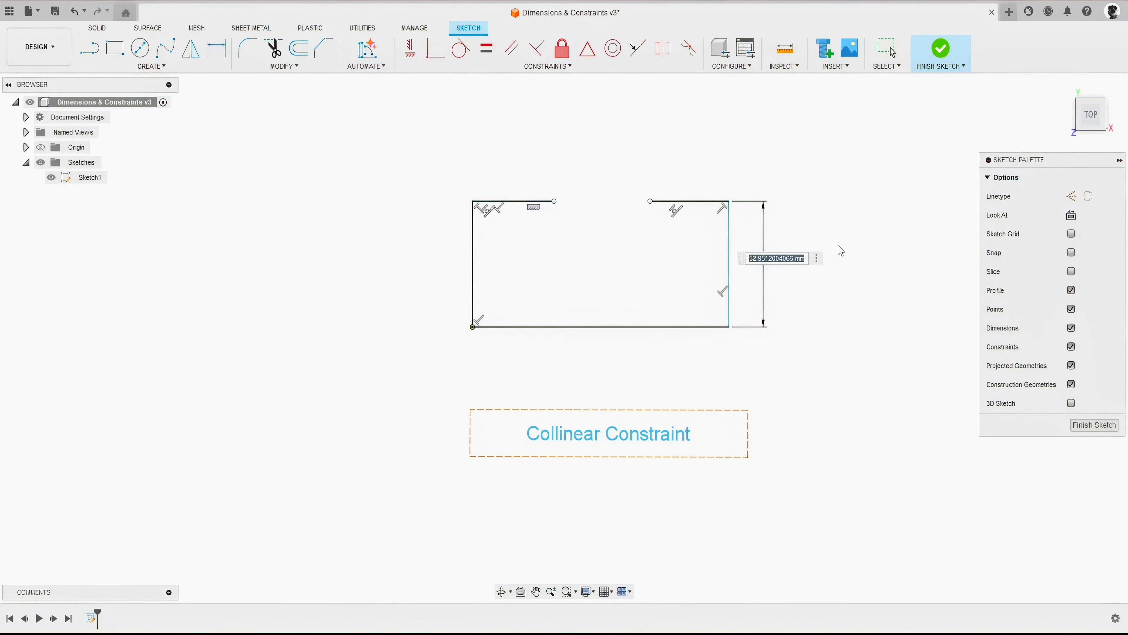
pyautogui.press('Return')
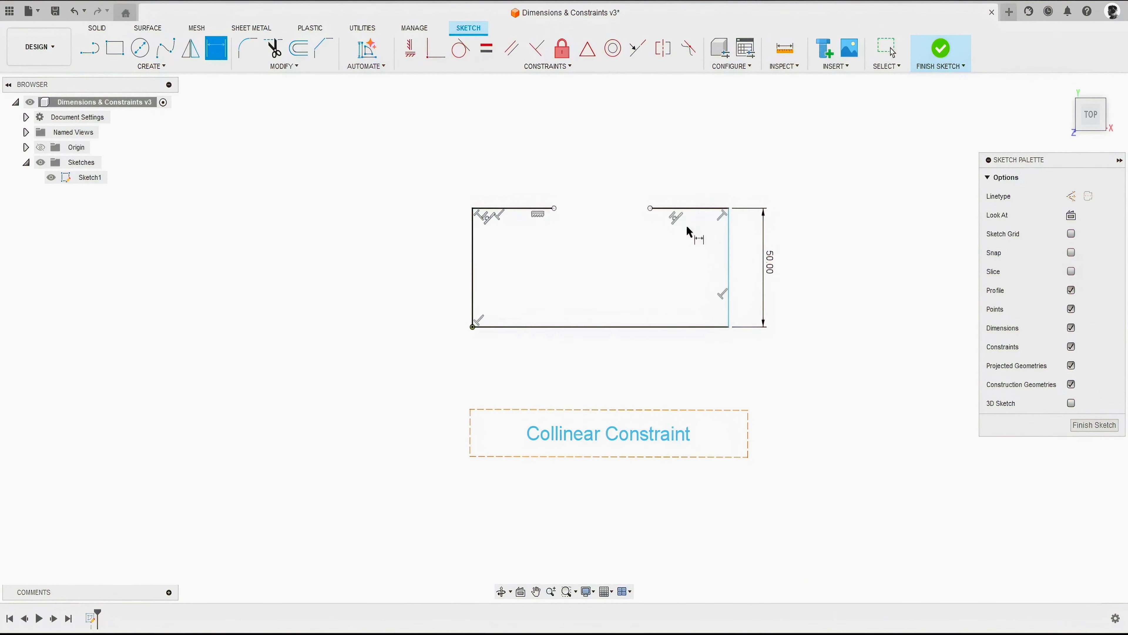
pyautogui.press('Escape')
# - Set the right vertical line's dimension to 80 mm and extend the upper left line almost to the upper right line
pyautogui.doubleClick(771, 263)
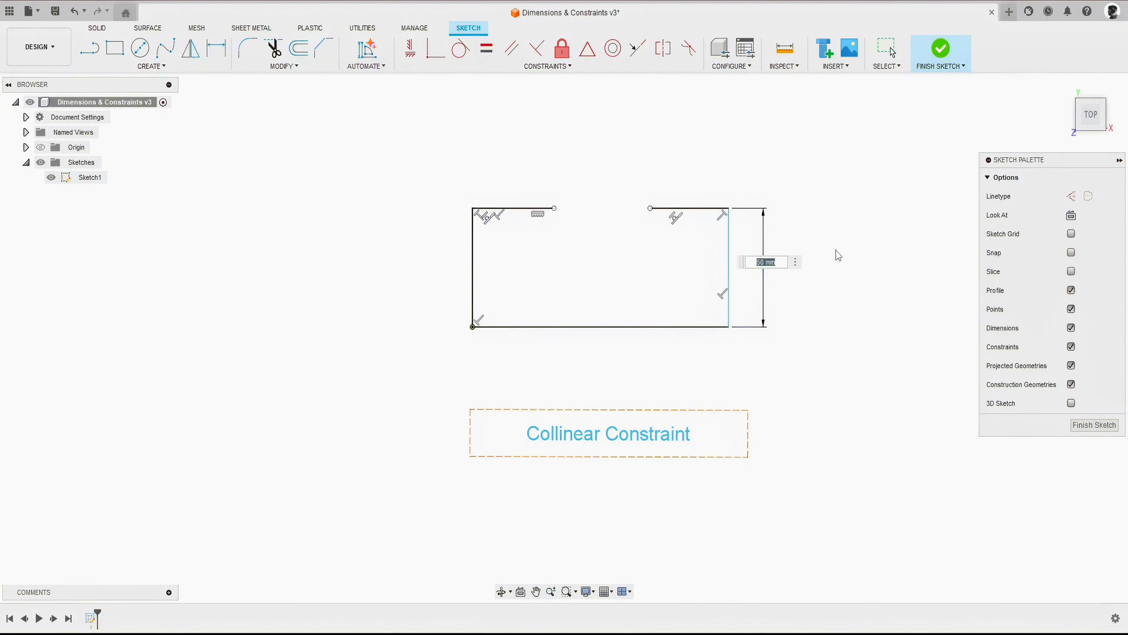
pyautogui.press('Return')
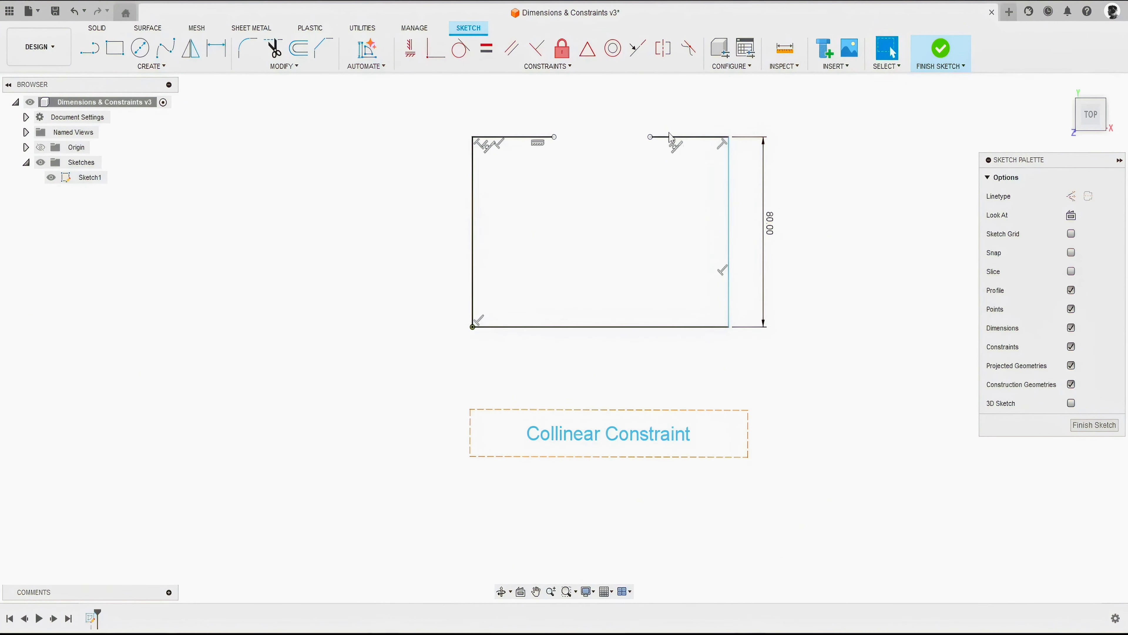
pyautogui.moveTo(559, 151); pyautogui.dragTo(611, 144)
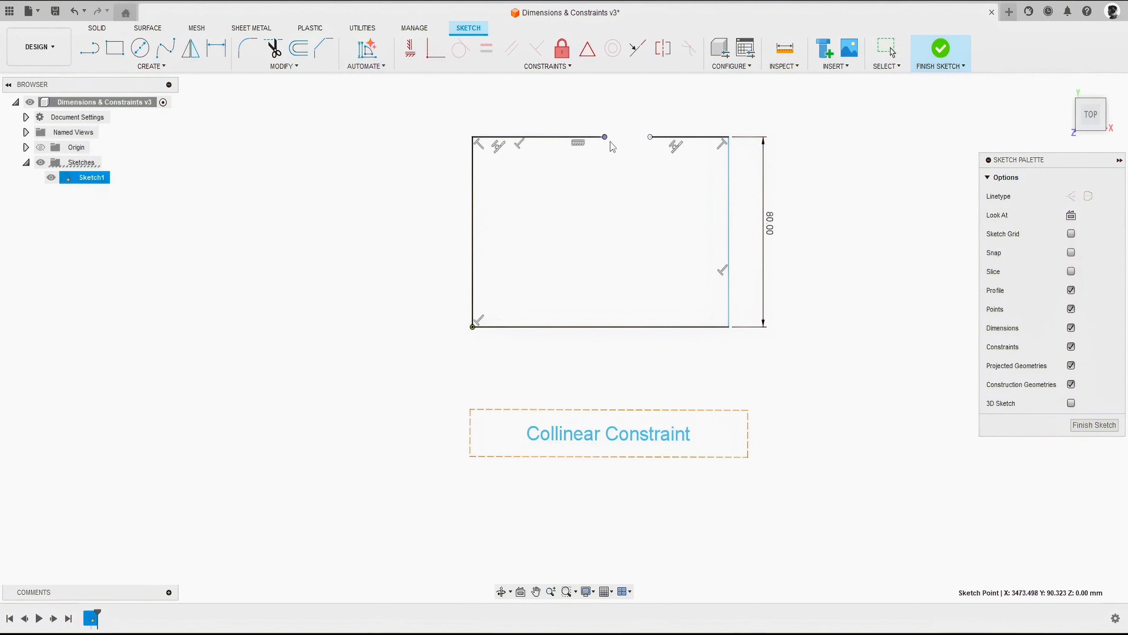
pyautogui.press('Escape')
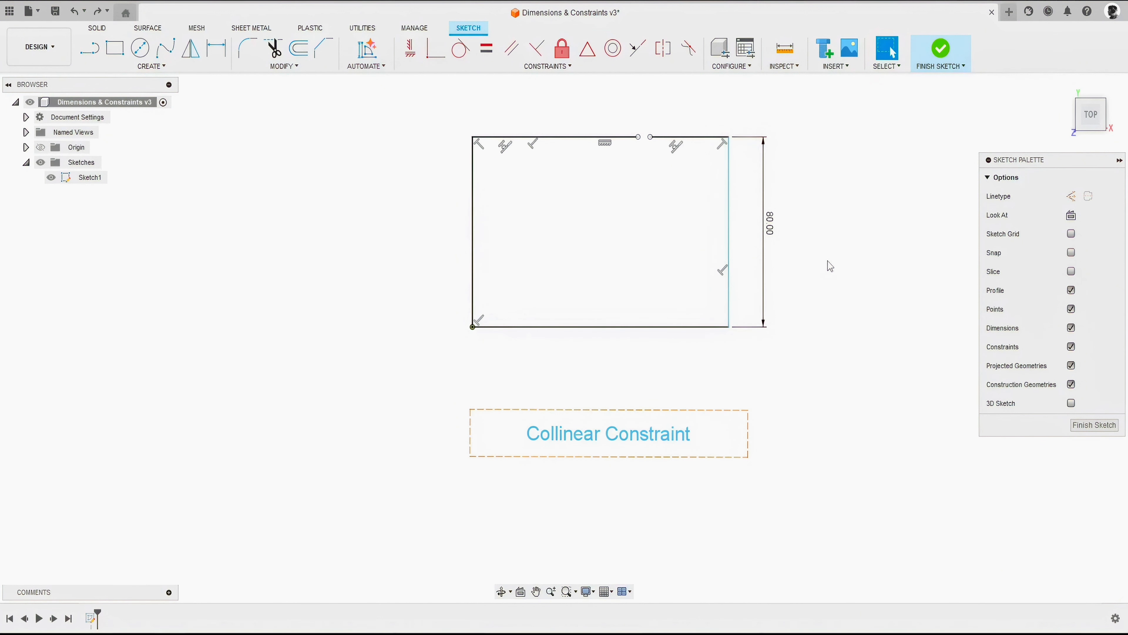
# - Draw two inward horizontal lines: one about 35 mm long from the left vertical line's midpoint, a shorter one from the right vertical line above its middle
pyautogui.press('l')
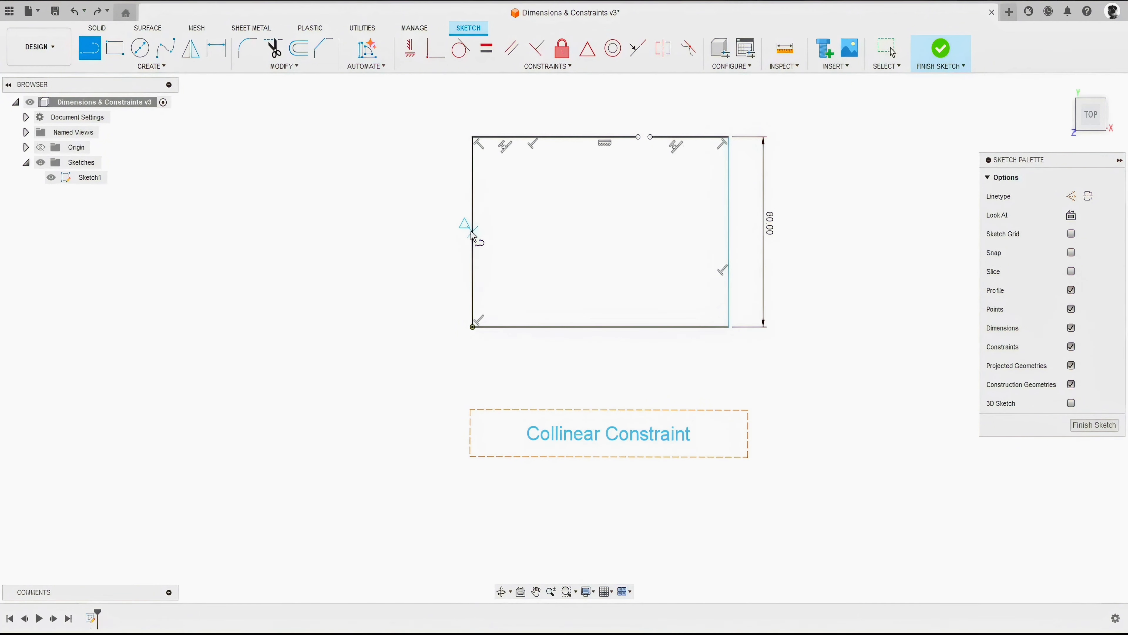
pyautogui.click(473, 232)
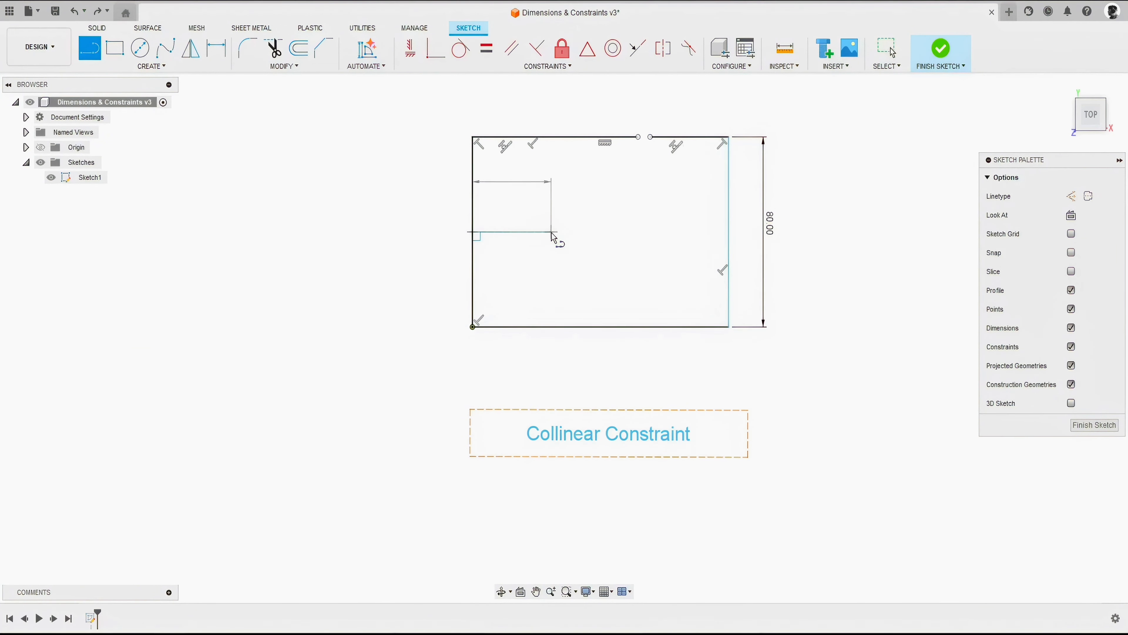
pyautogui.click(551, 231)
pyautogui.press('Escape')
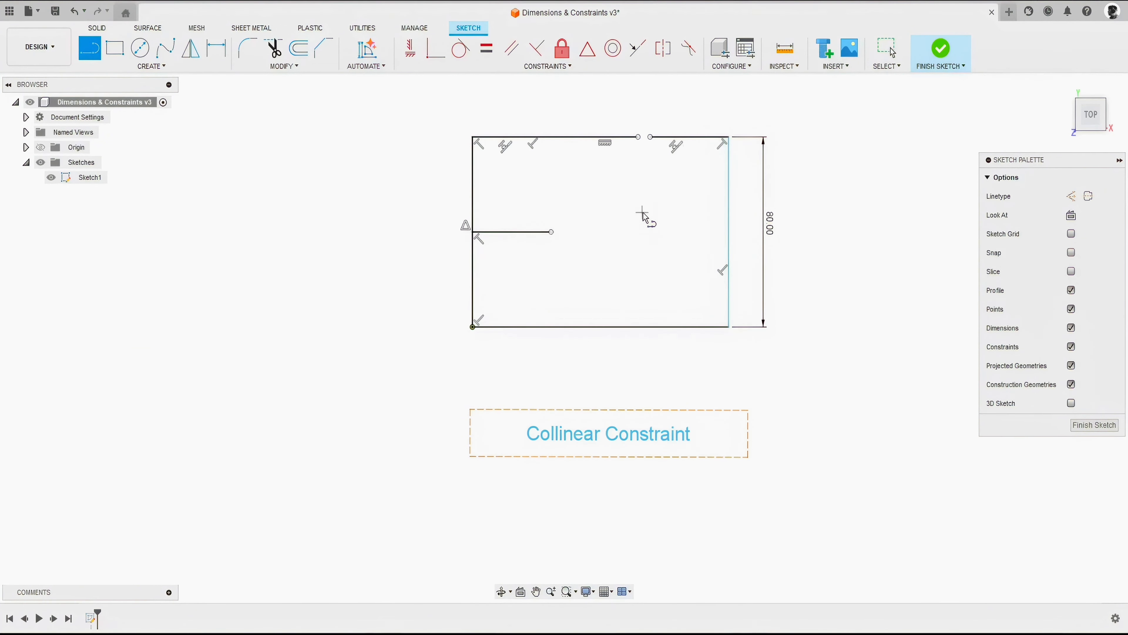
pyautogui.click(729, 197)
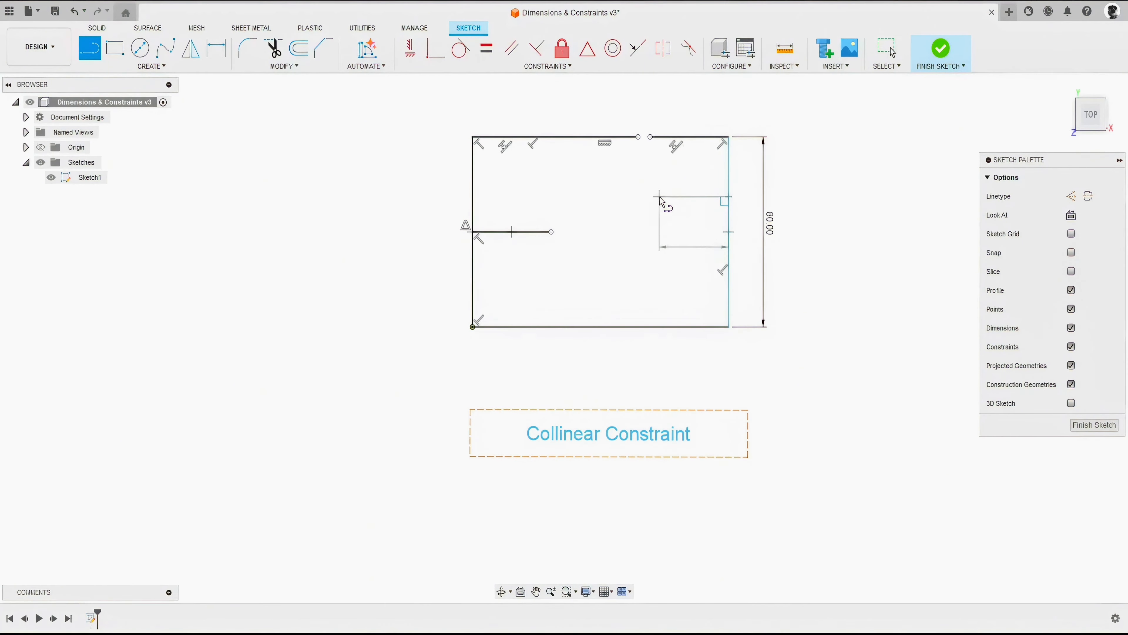
pyautogui.click(660, 197)
pyautogui.press('Escape')
pyautogui.press('Escape')
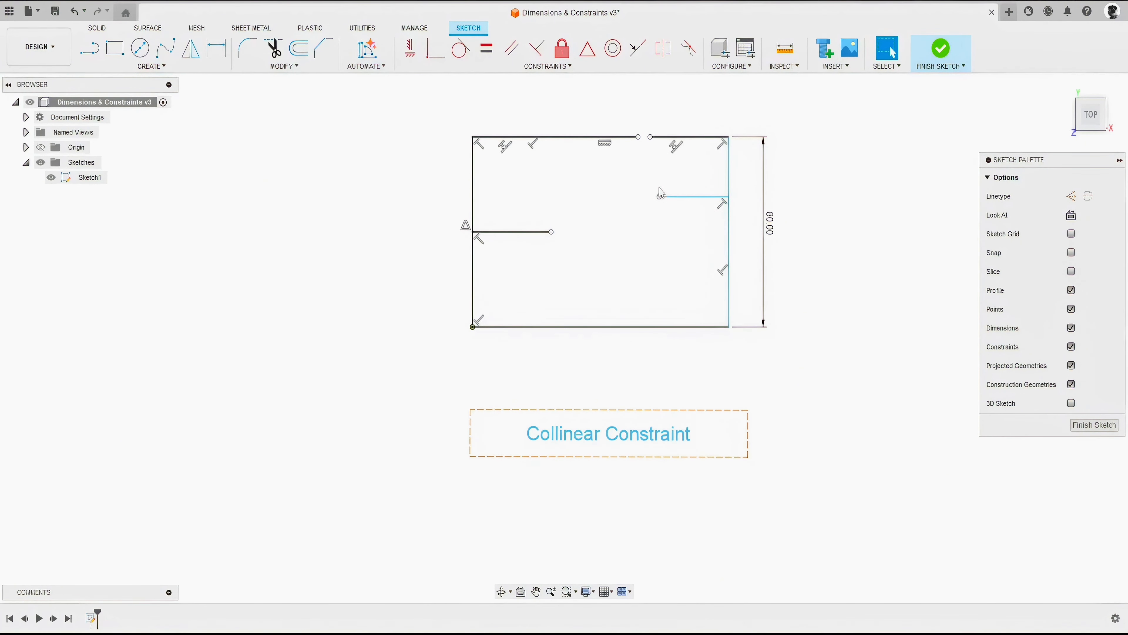
# - Make the short horizontal line on the right side collinear with the horizontal line starting at the left side's midpoint
pyautogui.click(638, 47)
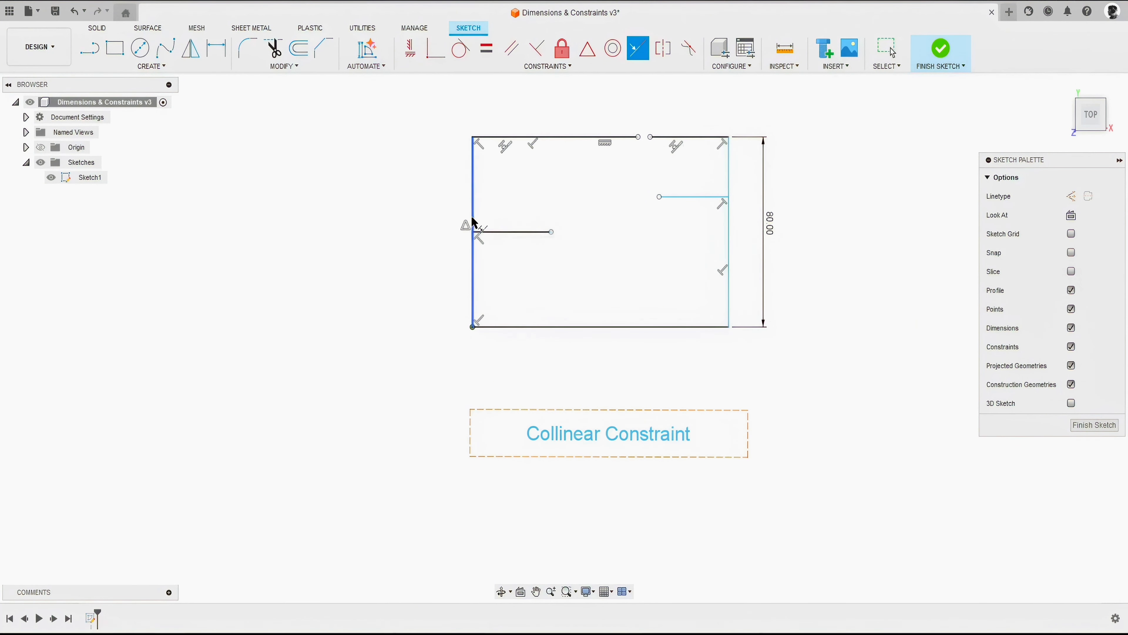
pyautogui.click(682, 198)
pyautogui.click(522, 238)
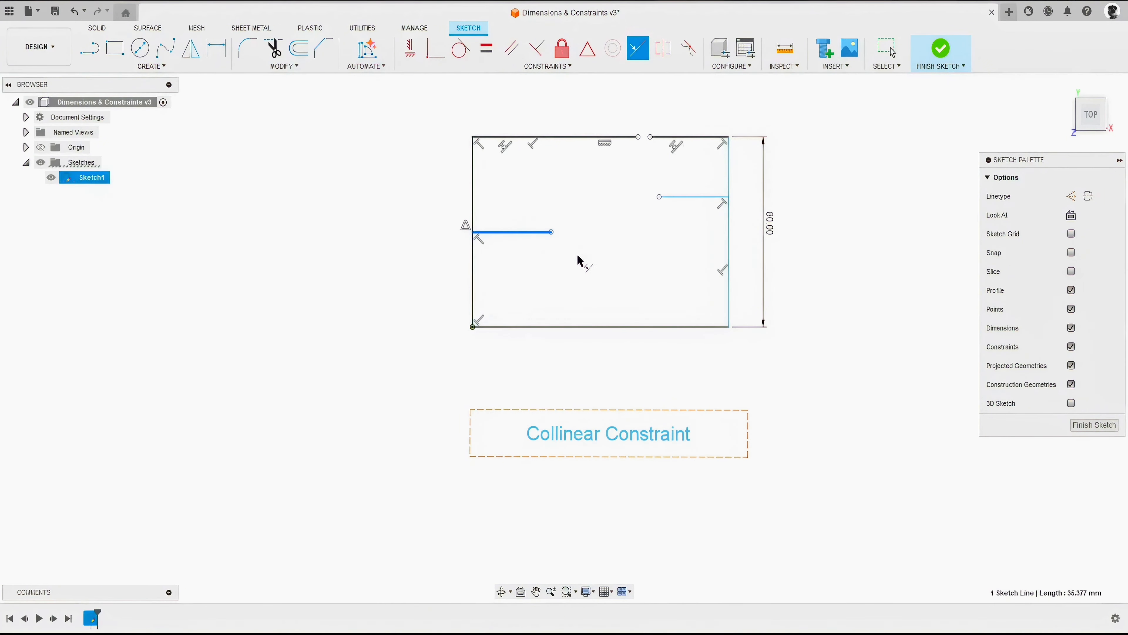
pyautogui.click(699, 197)
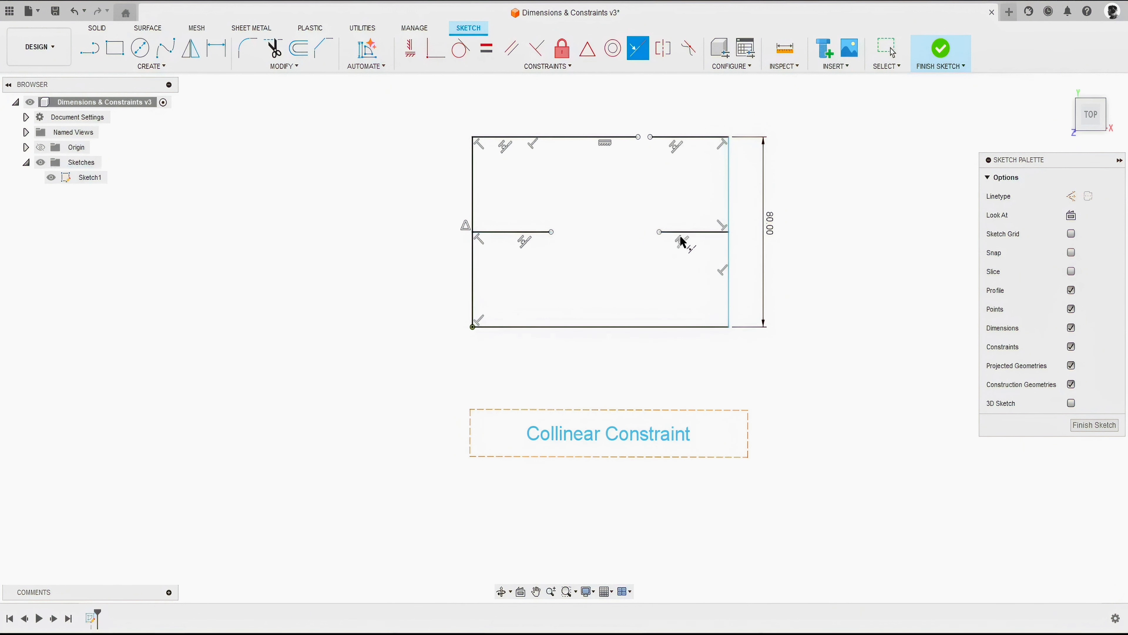
pyautogui.press('Escape')
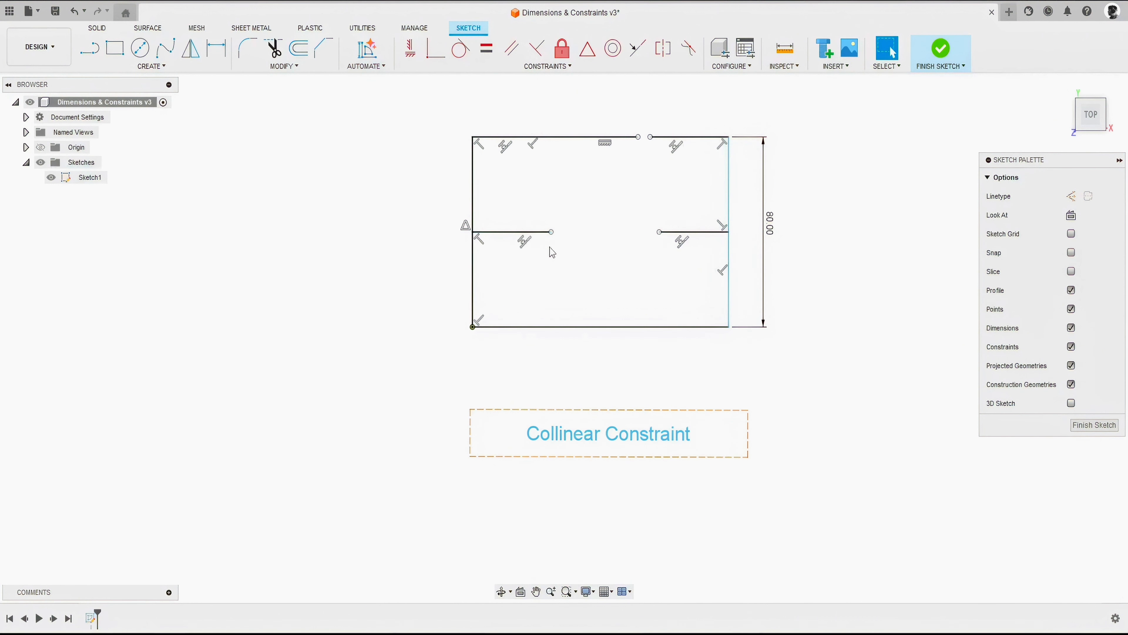
# - Extend the middle horizontal line at the left of the Collinear Constraint example almost to the short line opposite it
pyautogui.moveTo(551, 231); pyautogui.dragTo(636, 231)
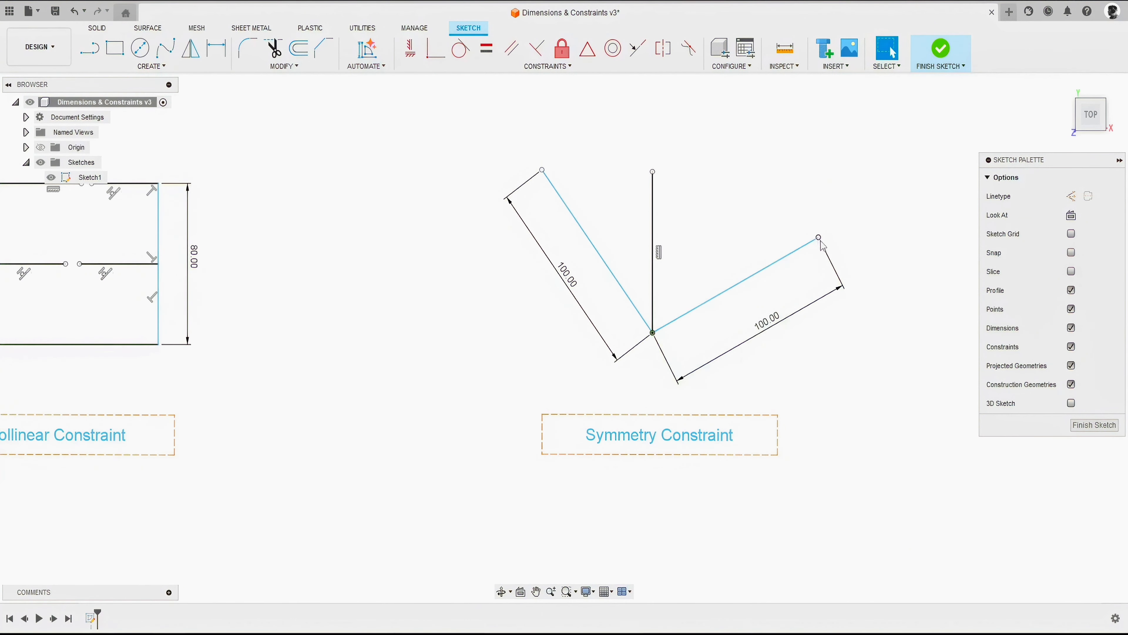
# - Swing the right slanted line of the Symmetry Constraint example slightly downward and the left slanted line slightly toward the vertical line
pyautogui.moveTo(819, 237); pyautogui.dragTo(826, 261)
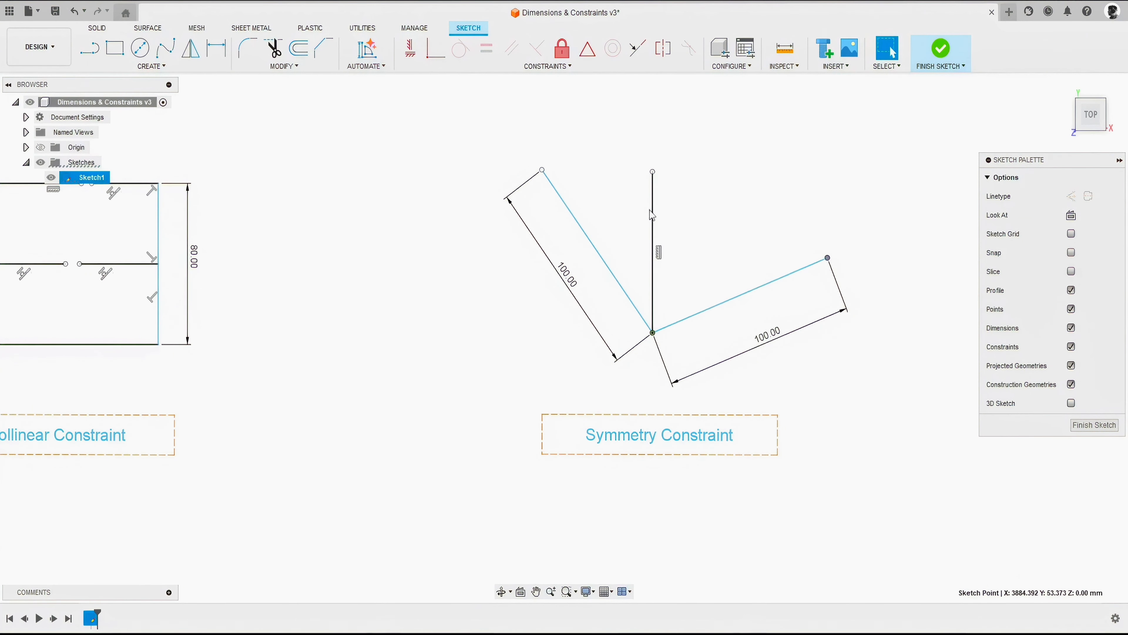
pyautogui.click(654, 187)
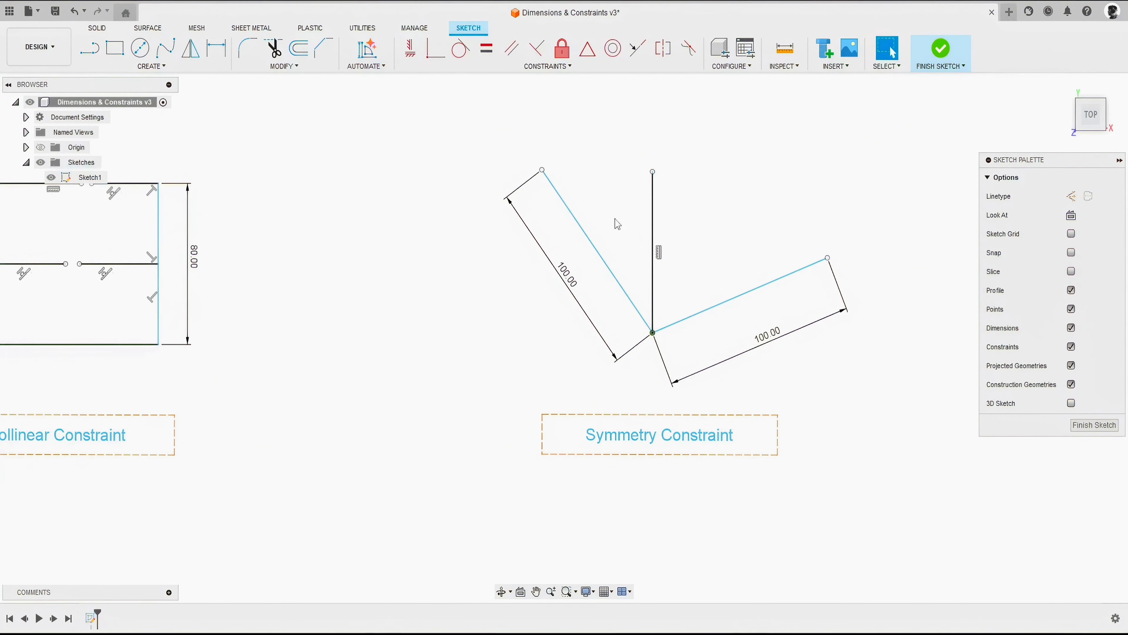
pyautogui.moveTo(542, 171)
pyautogui.mouseDown()
pyautogui.moveTo(564, 174)
pyautogui.moveTo(549, 176)
pyautogui.mouseUp()
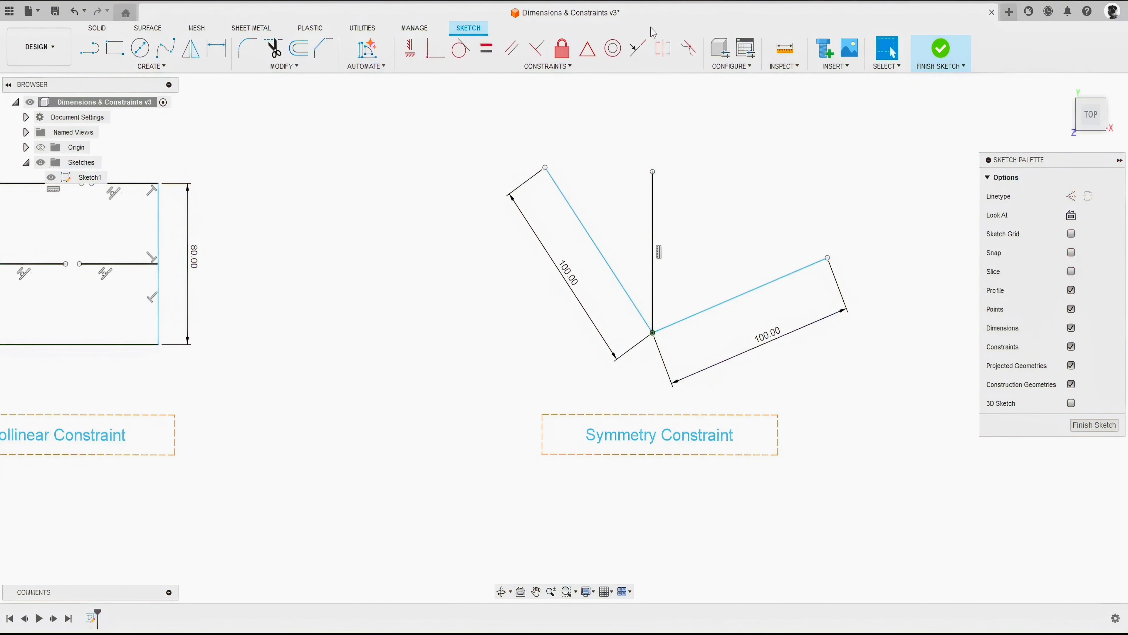
# - Make the two 100 mm slanted lines symmetric about the vertical line with the Symmetry constraint
pyautogui.click(662, 53)
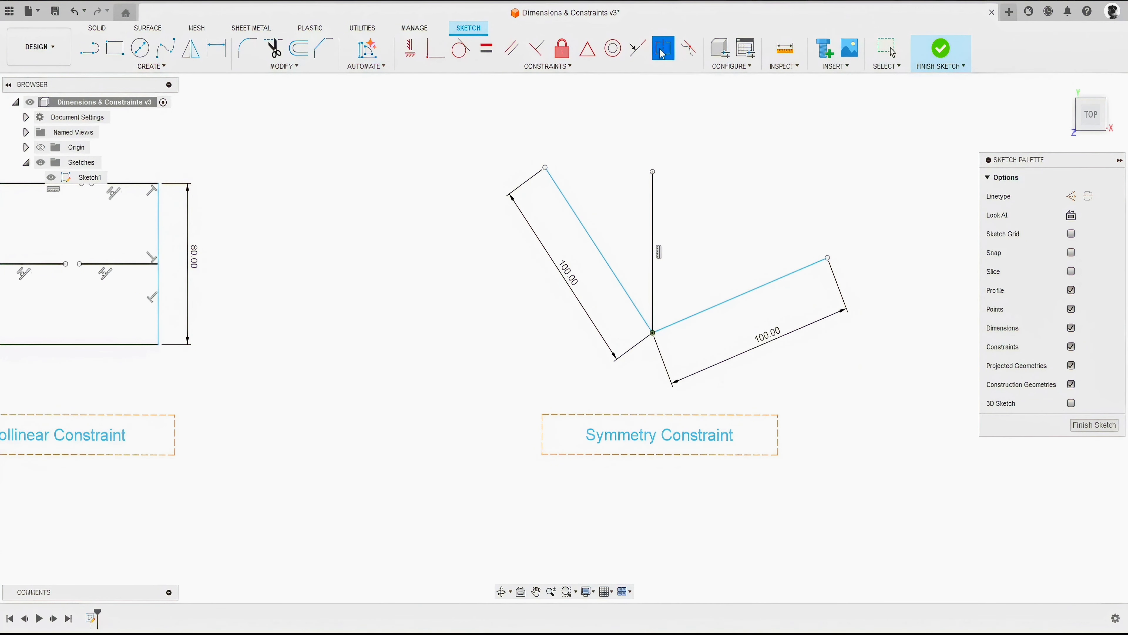
pyautogui.click(564, 198)
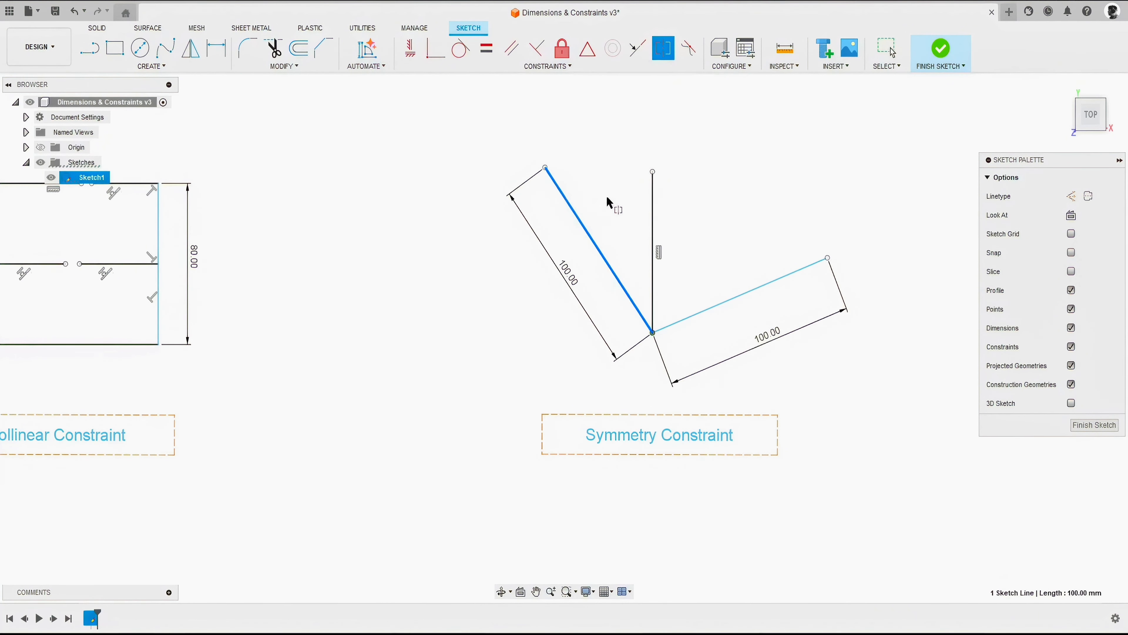
pyautogui.click(760, 283)
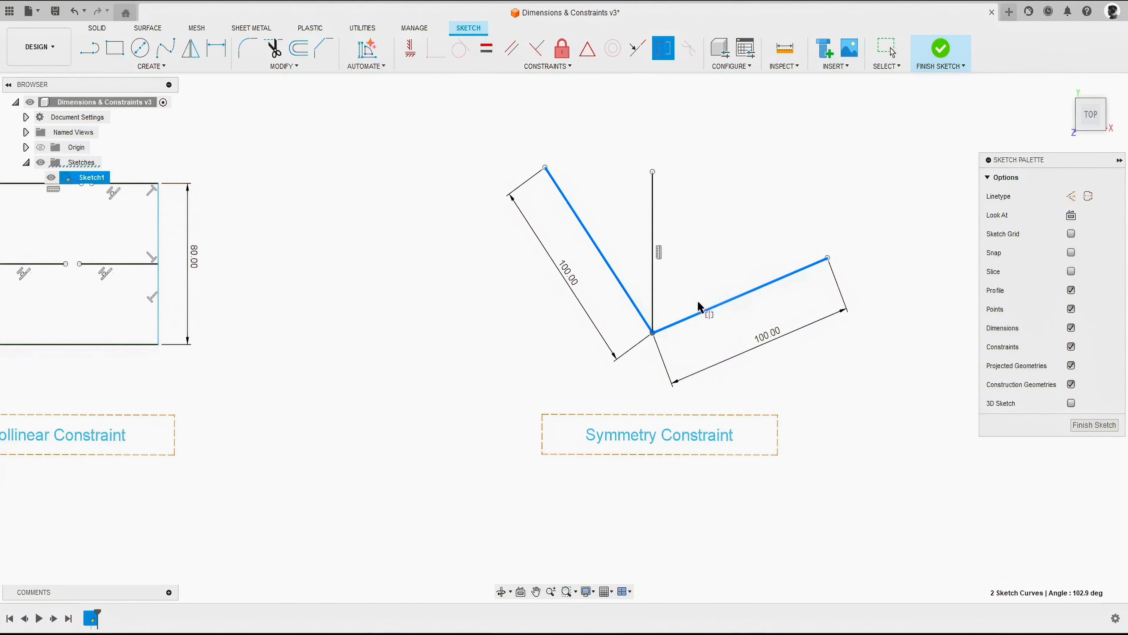
pyautogui.click(653, 213)
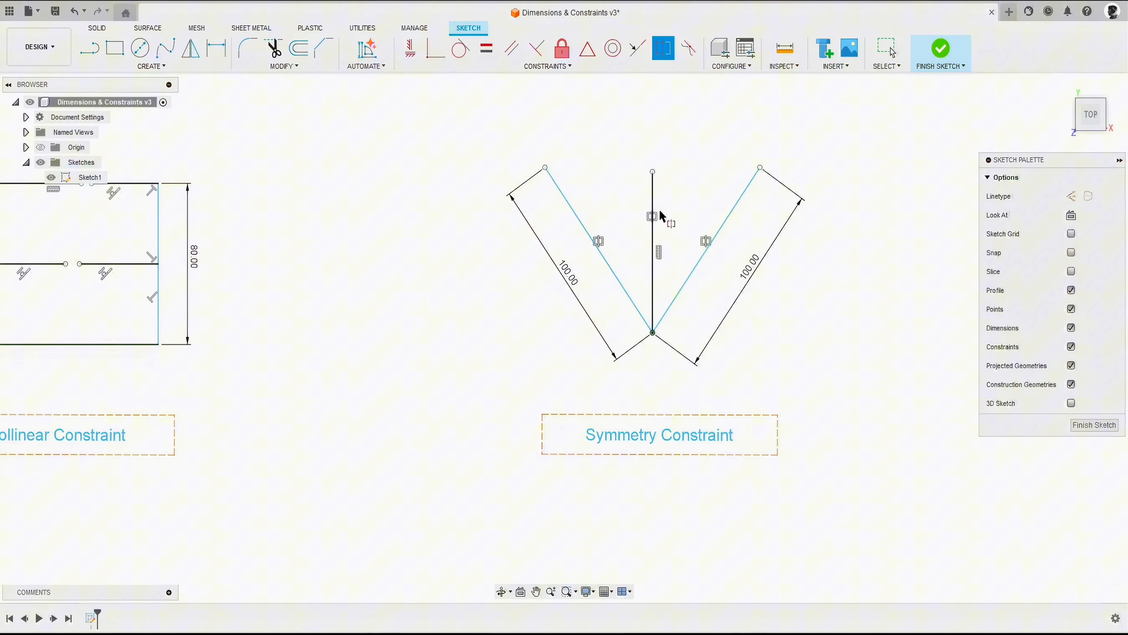
pyautogui.rightClick(693, 132)
pyautogui.click(724, 128)
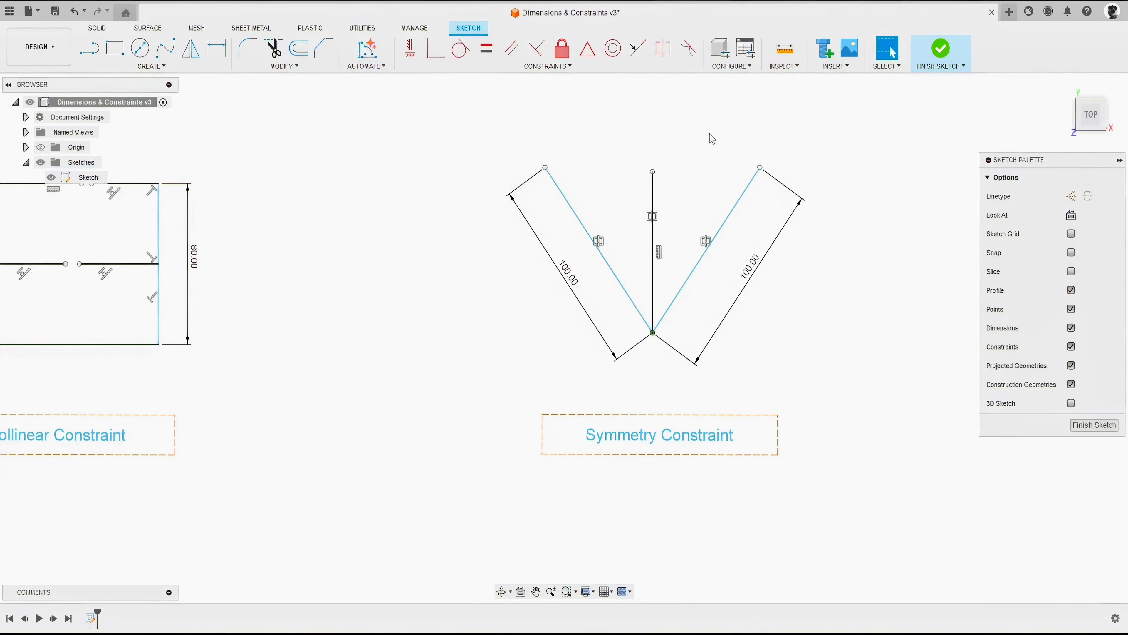
# - Spread the two symmetric lines farther apart by moving their free upper endpoints outward
pyautogui.moveTo(760, 171)
pyautogui.mouseDown()
pyautogui.moveTo(805, 283)
pyautogui.moveTo(761, 171)
pyautogui.mouseUp()
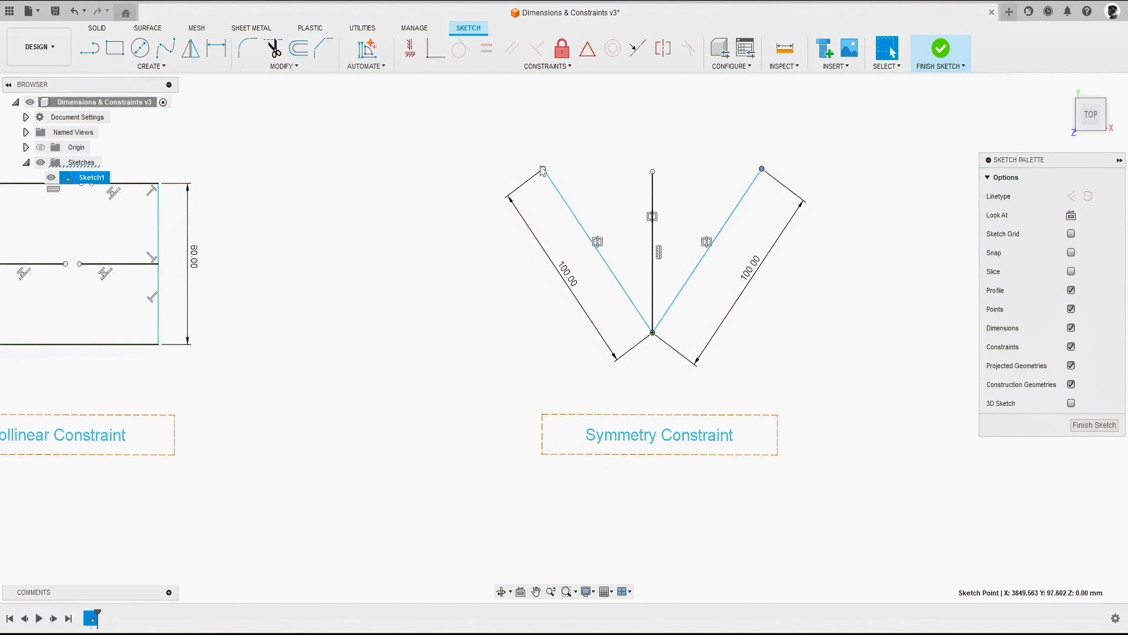
pyautogui.moveTo(544, 176); pyautogui.dragTo(509, 202)
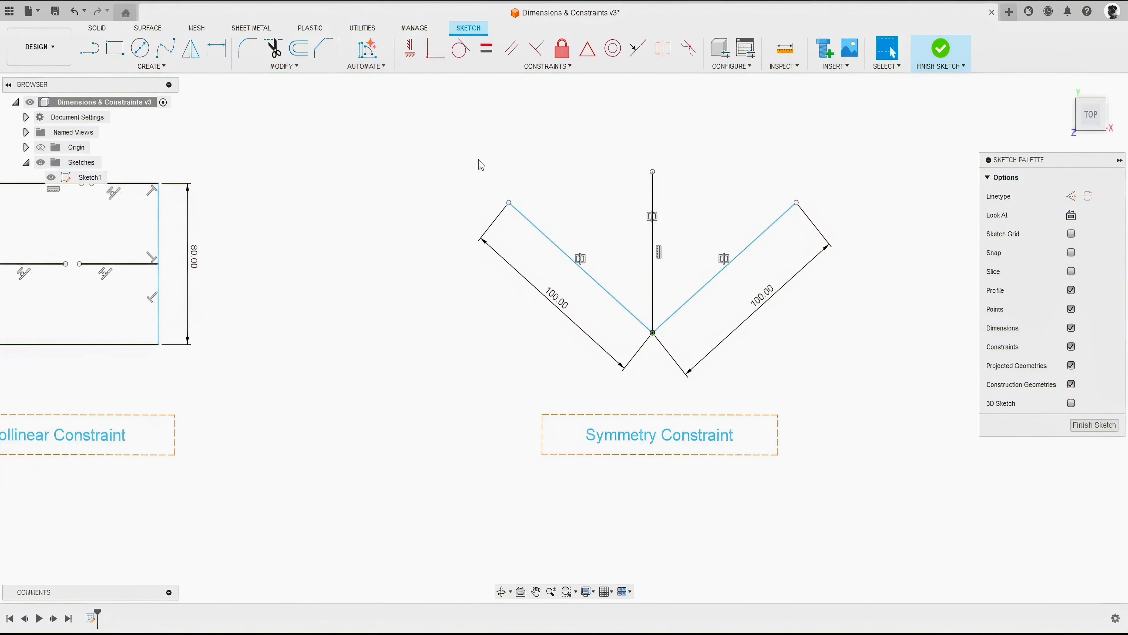
# - Dimension the angle between the left slanted line and the vertical line at 45°
pyautogui.press('d')
pyautogui.click(598, 283)
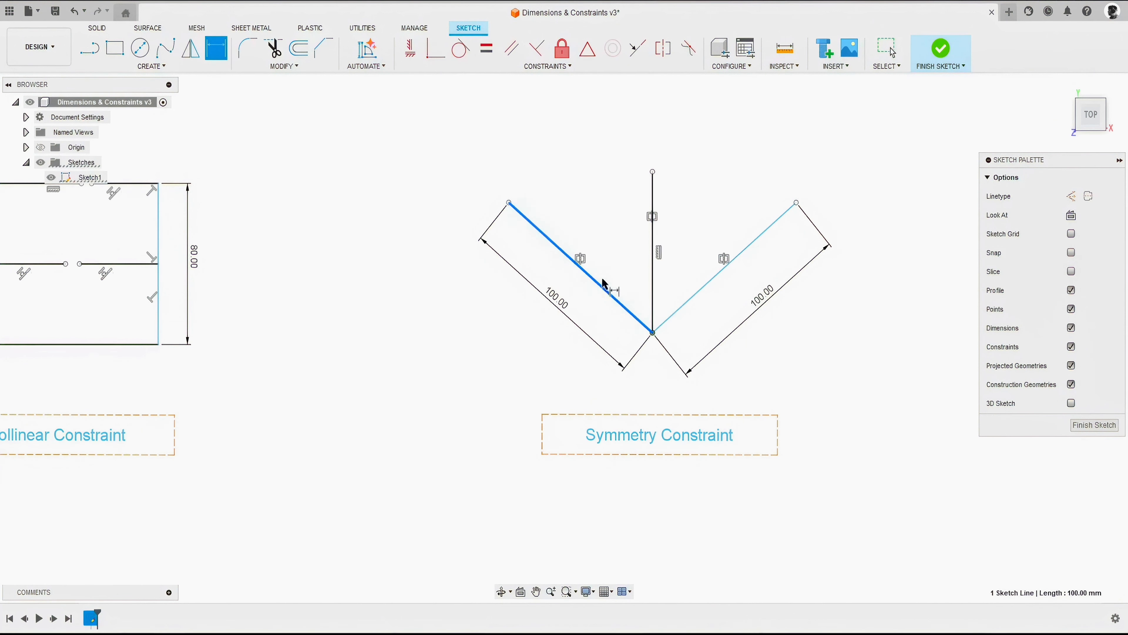
pyautogui.click(653, 232)
pyautogui.click(597, 203)
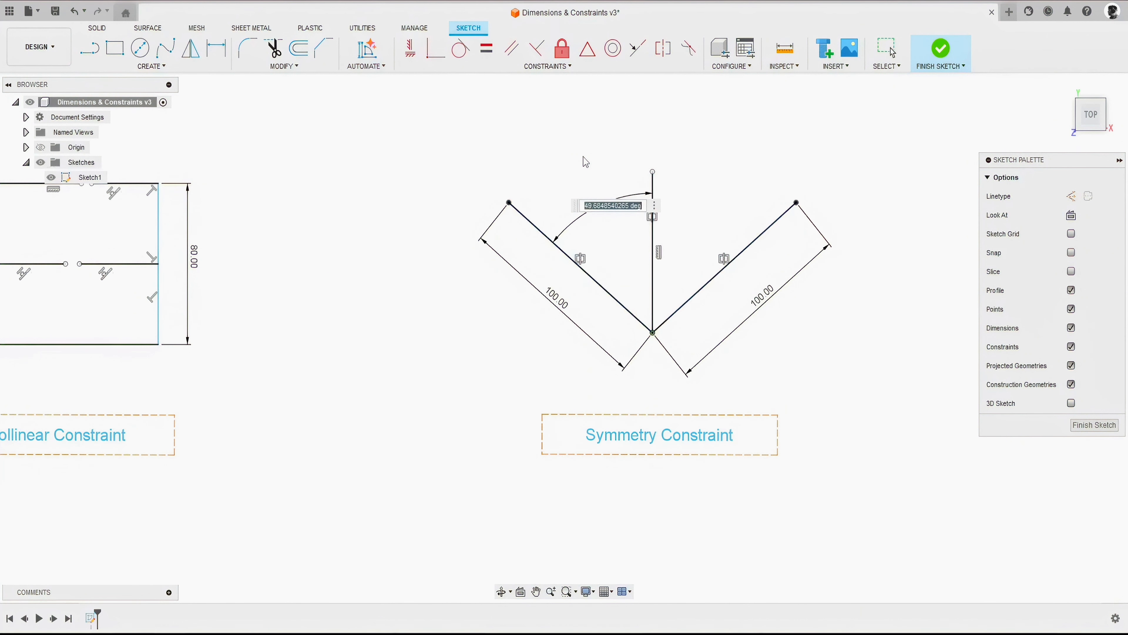
pyautogui.write('45')
pyautogui.press('Return')
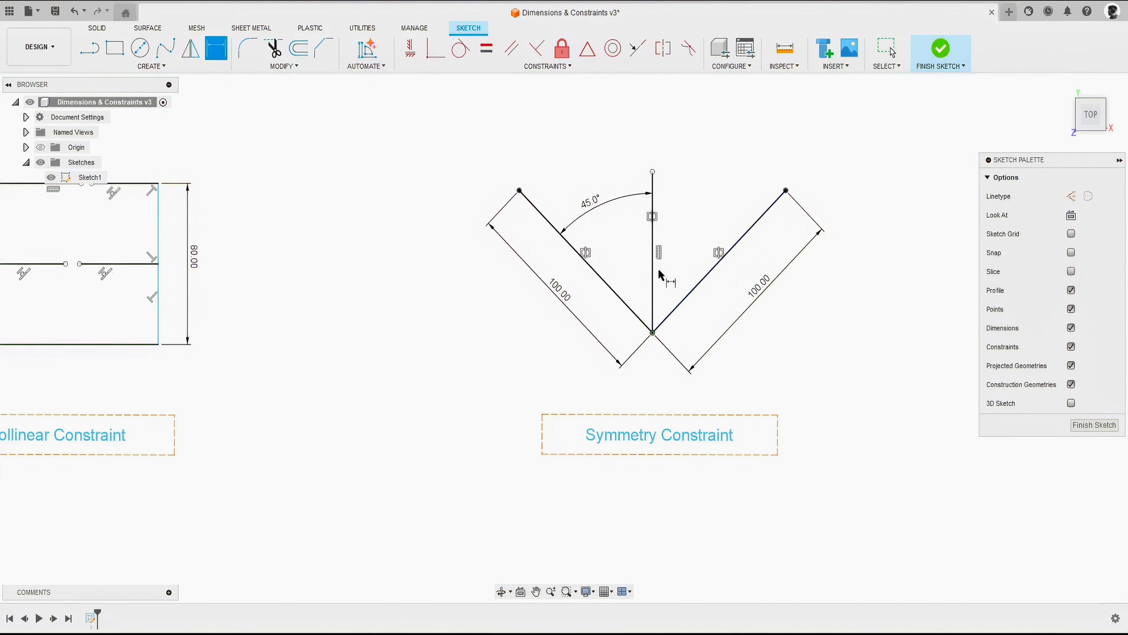
pyautogui.press('Escape')
# - Set the angle between the left slanted line and the vertical line to 15°
pyautogui.doubleClick(591, 202)
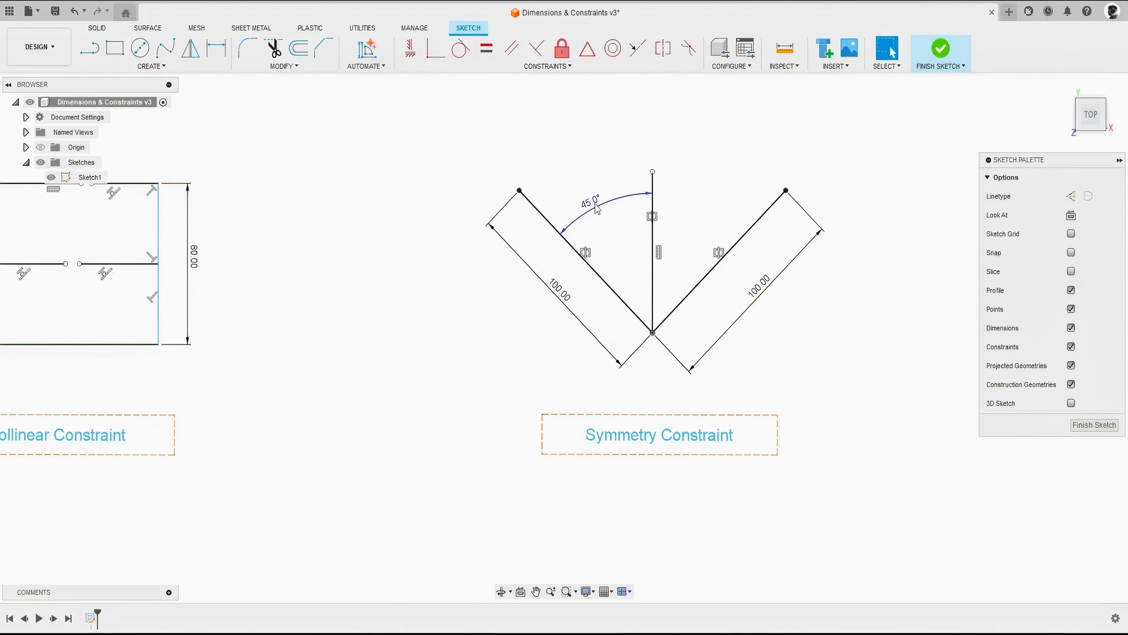
pyautogui.write('15')
pyautogui.press('Return')
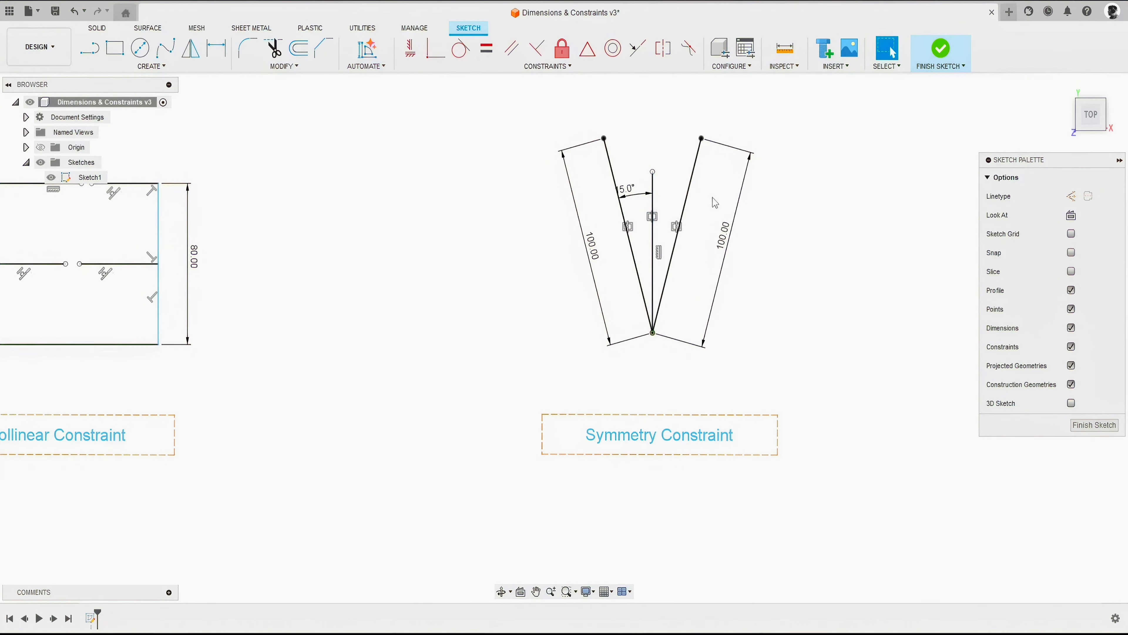
pyautogui.click(685, 204)
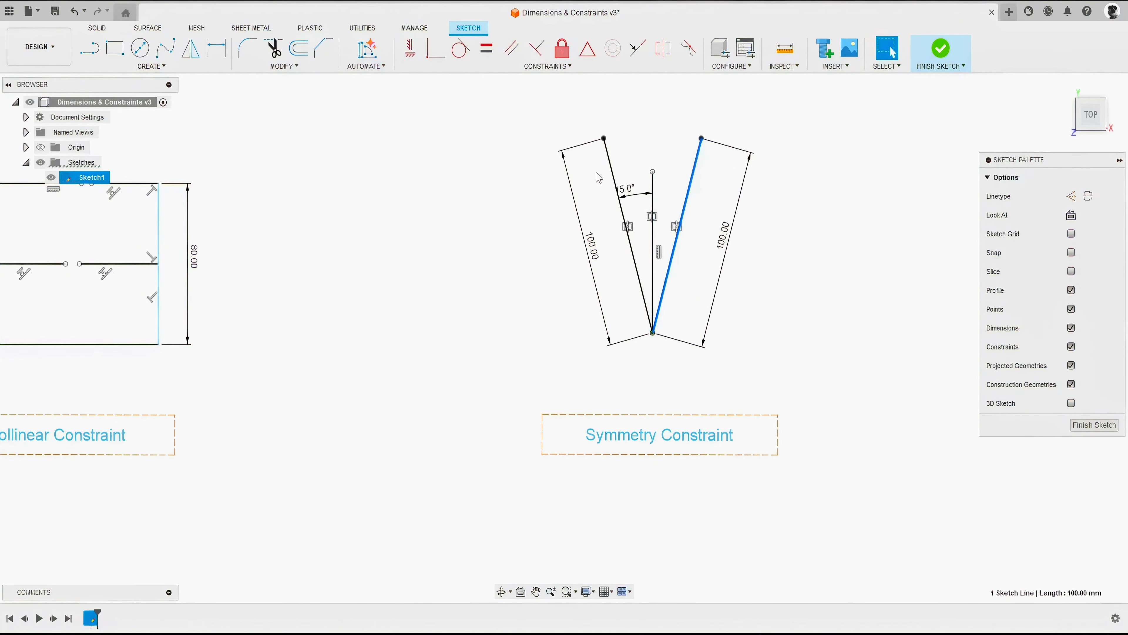
pyautogui.rightClick(631, 230)
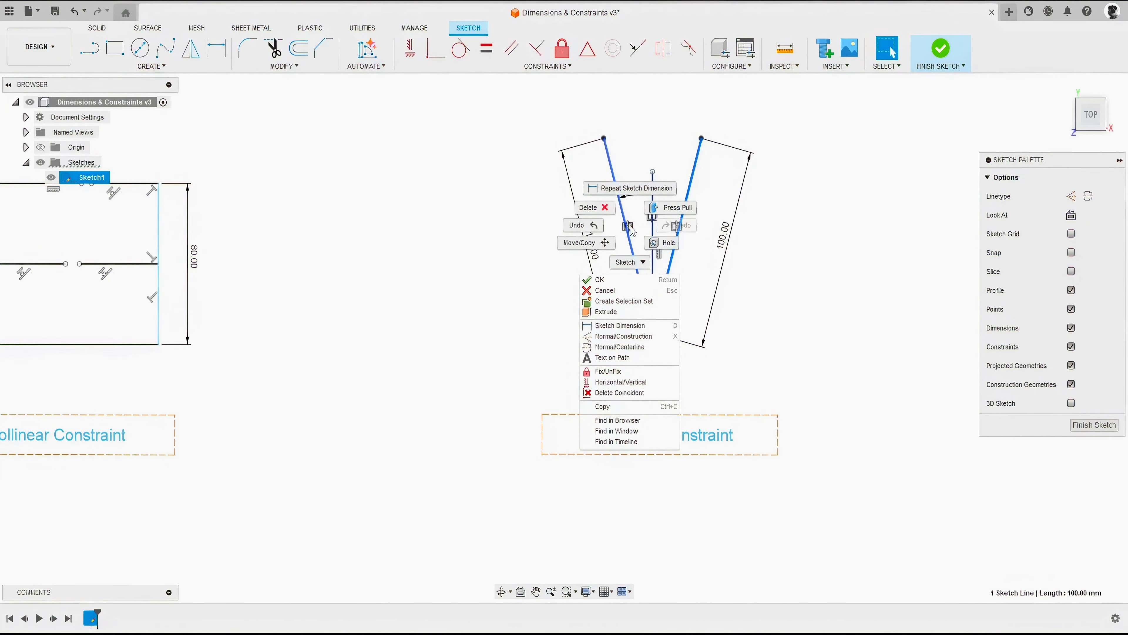
pyautogui.click(811, 284)
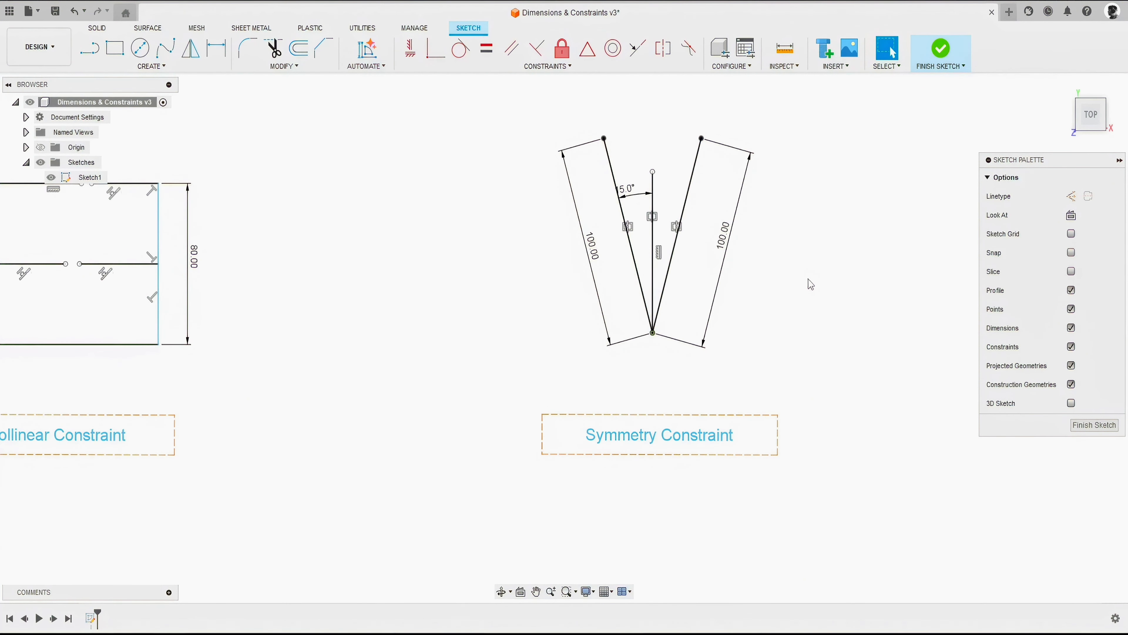